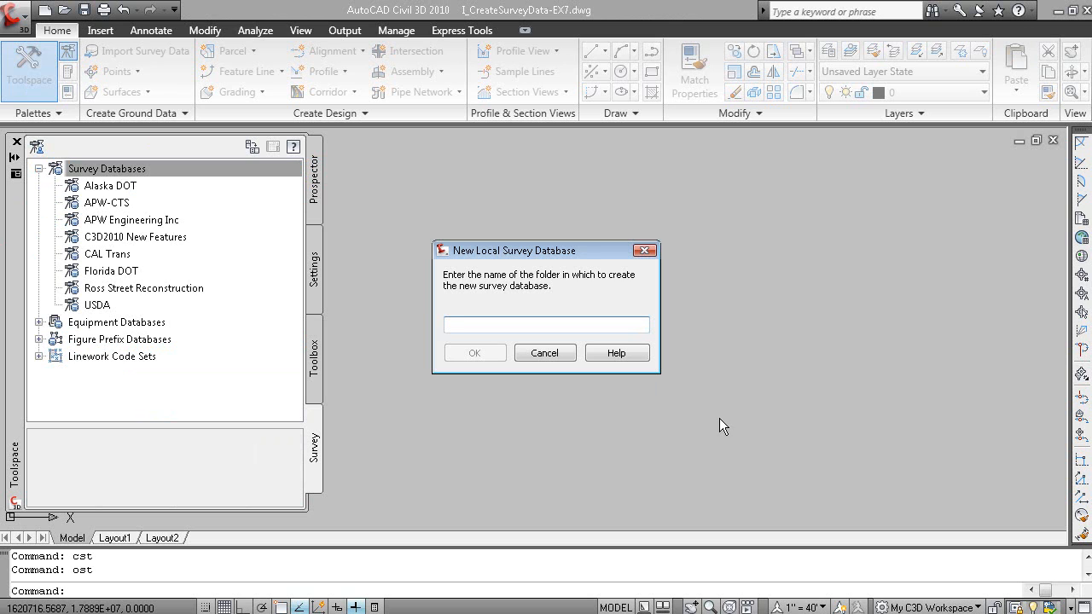
# Name the new local survey database Demonstration, create it, and select it in the survey database list
pyautogui.write('Demonstratoin')
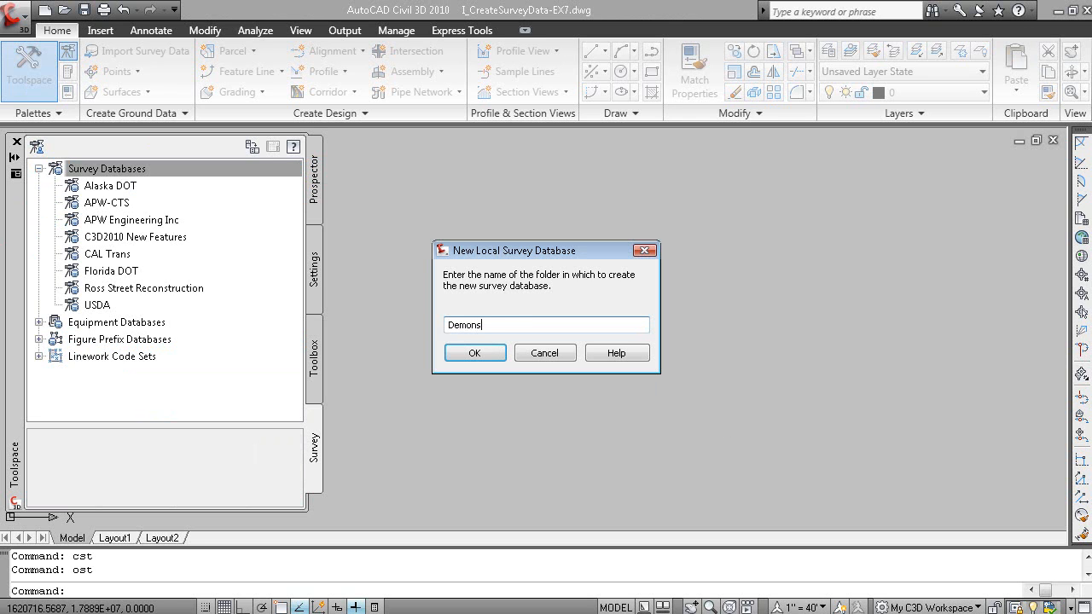
pyautogui.press('BackSpace')
pyautogui.press('BackSpace')
pyautogui.press('BackSpace')
pyautogui.write('ion')
pyautogui.click(480, 352)
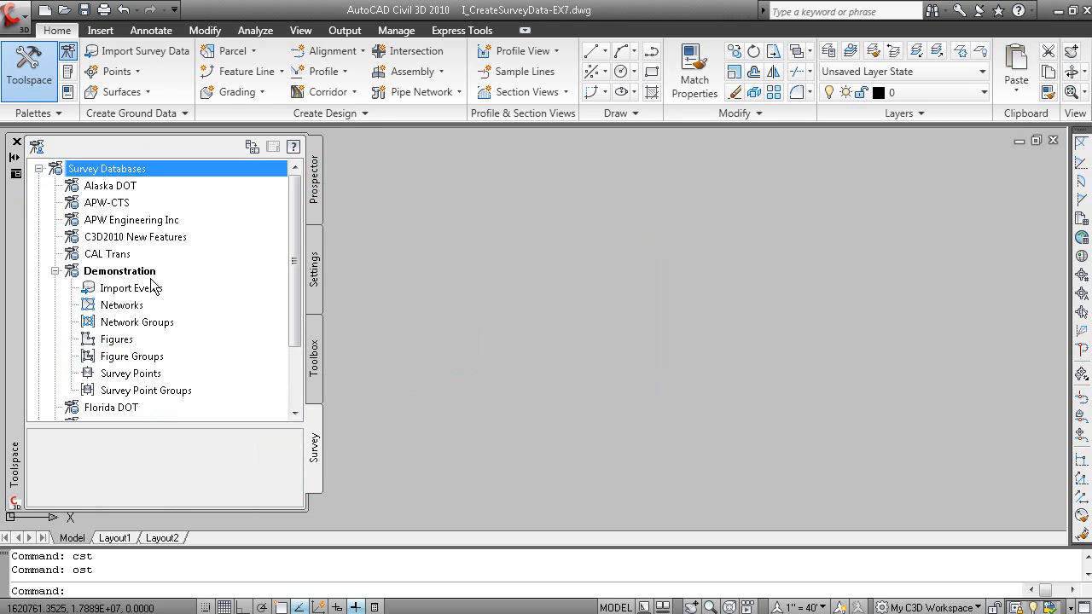
pyautogui.click(128, 271)
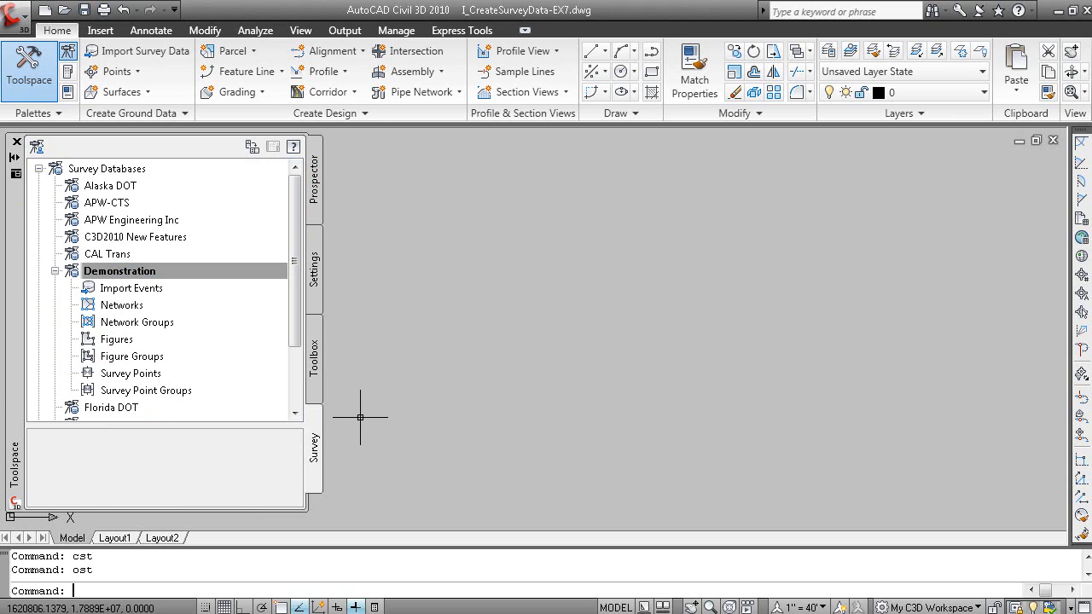
# Switch to Windows Explorer and examine the contents of the Demonstration folder under C:\Civil 3D Projects
pyautogui.press('super')
pyautogui.click(246, 599)
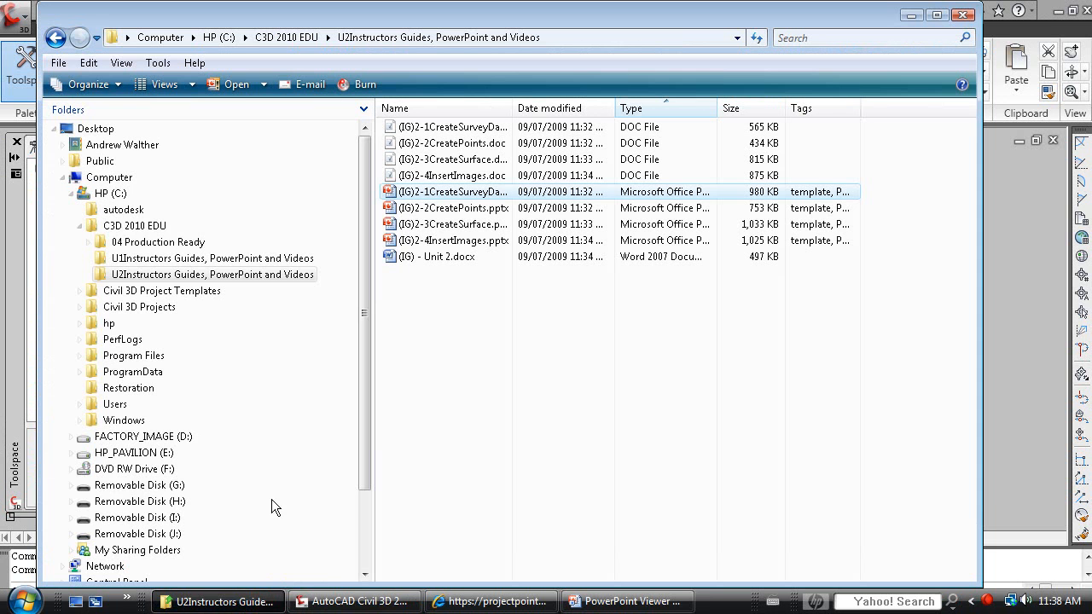
pyautogui.click(72, 194)
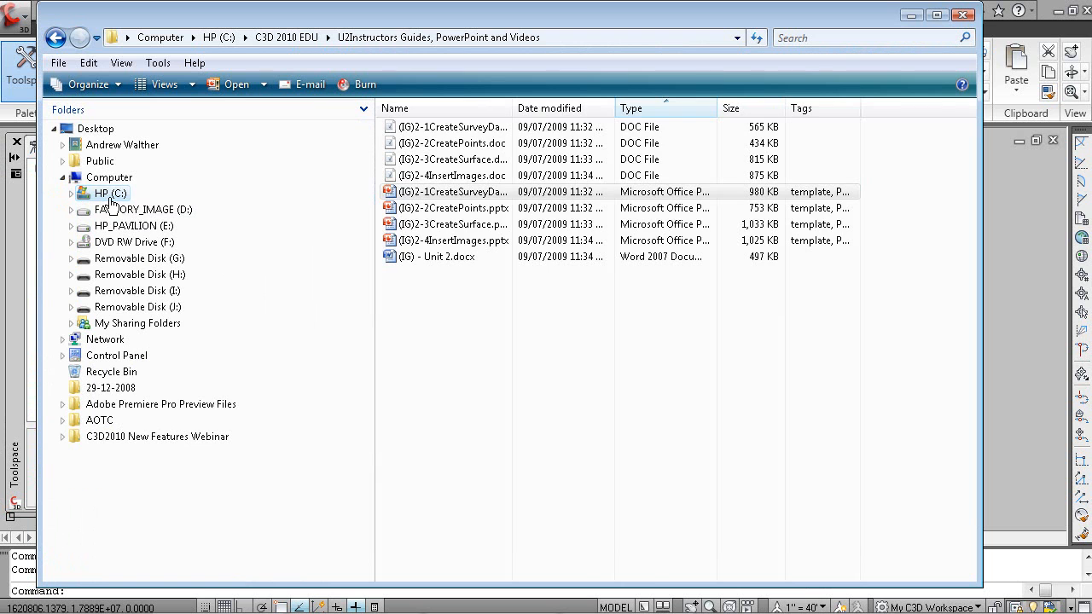
pyautogui.click(110, 196)
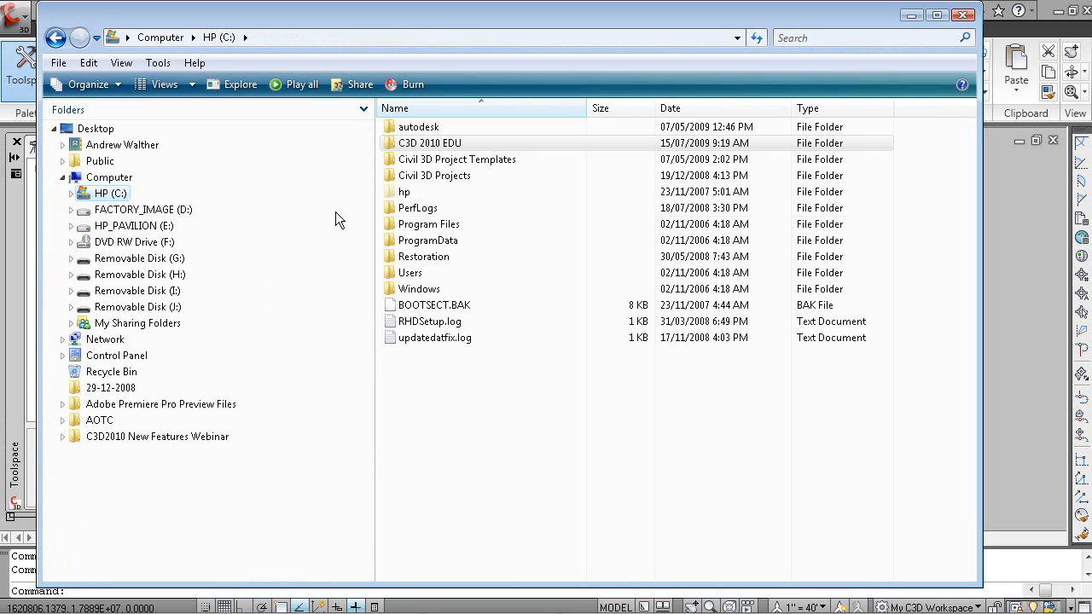
pyautogui.click(444, 178)
pyautogui.doubleClick(444, 177)
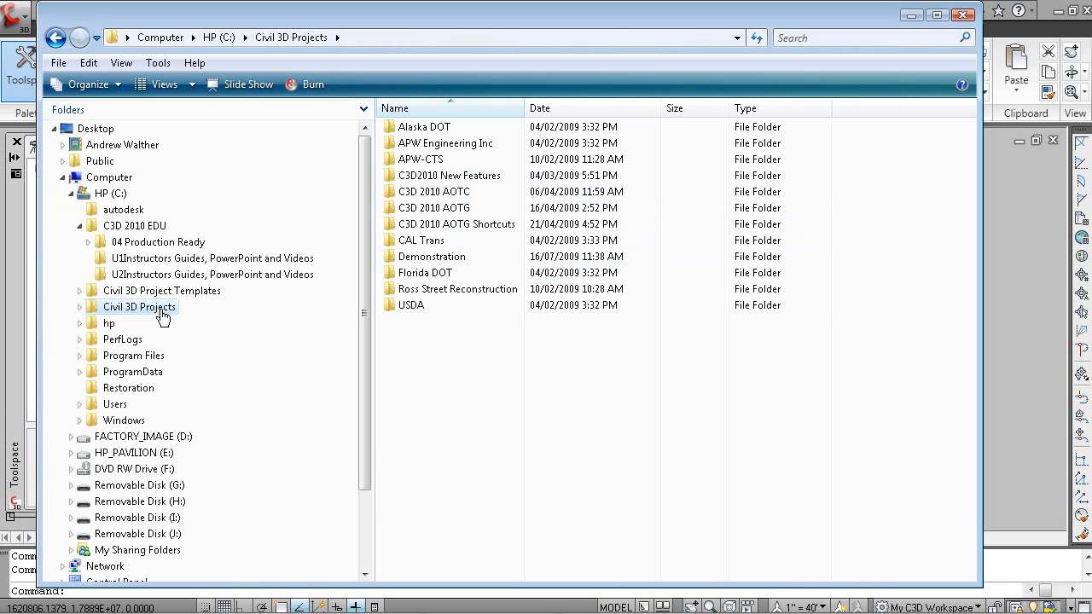
pyautogui.click(80, 307)
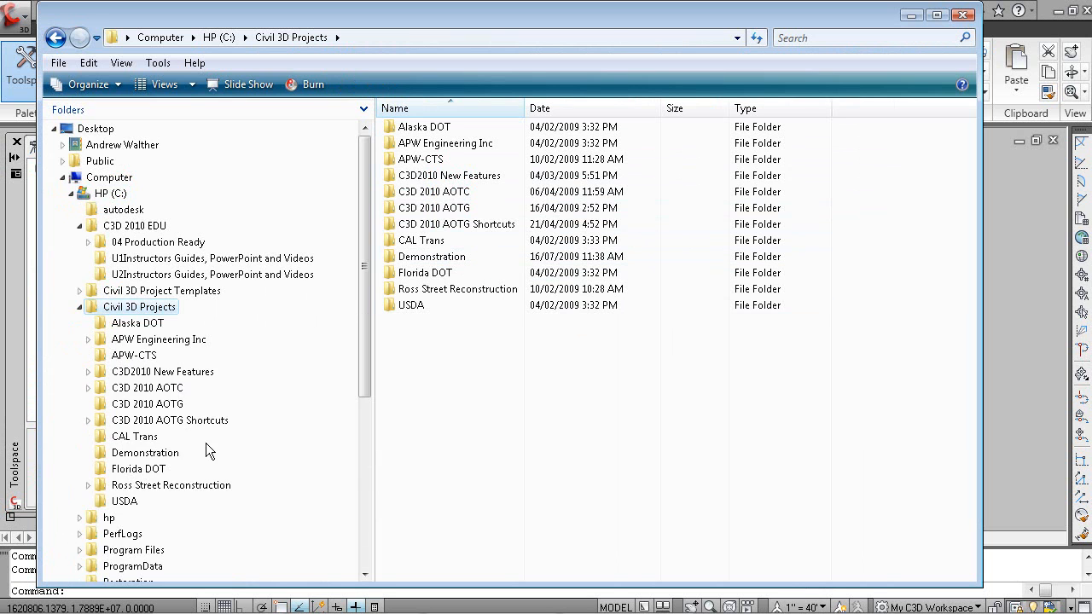
pyautogui.click(152, 454)
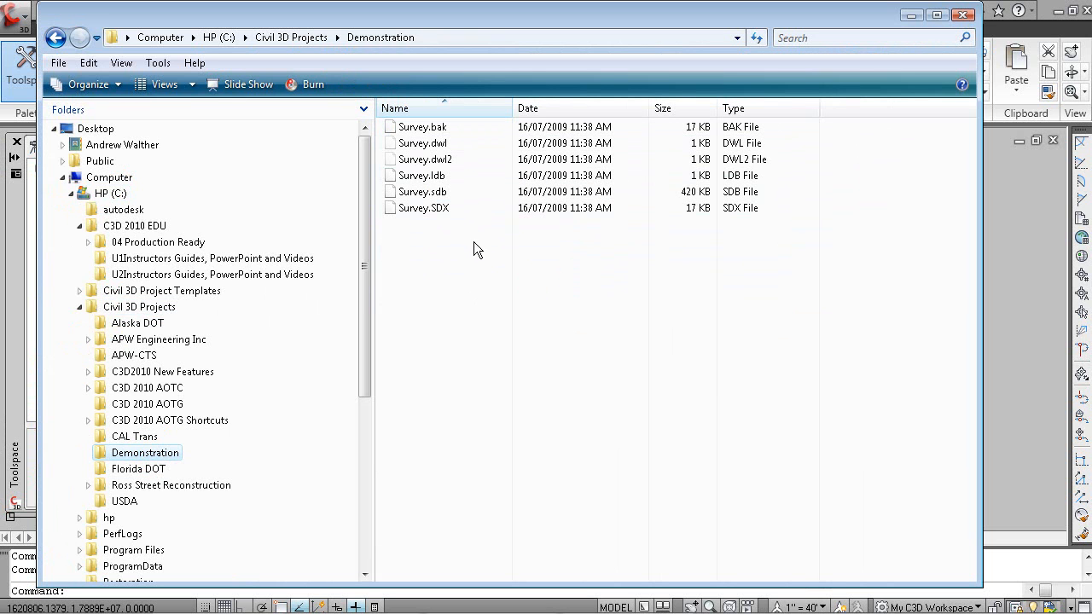
# Switch to the lesson presentation to view the EX3 survey network slide, and return to AutoCAD Civil 3D
pyautogui.hotkey('alt', 'Tab')
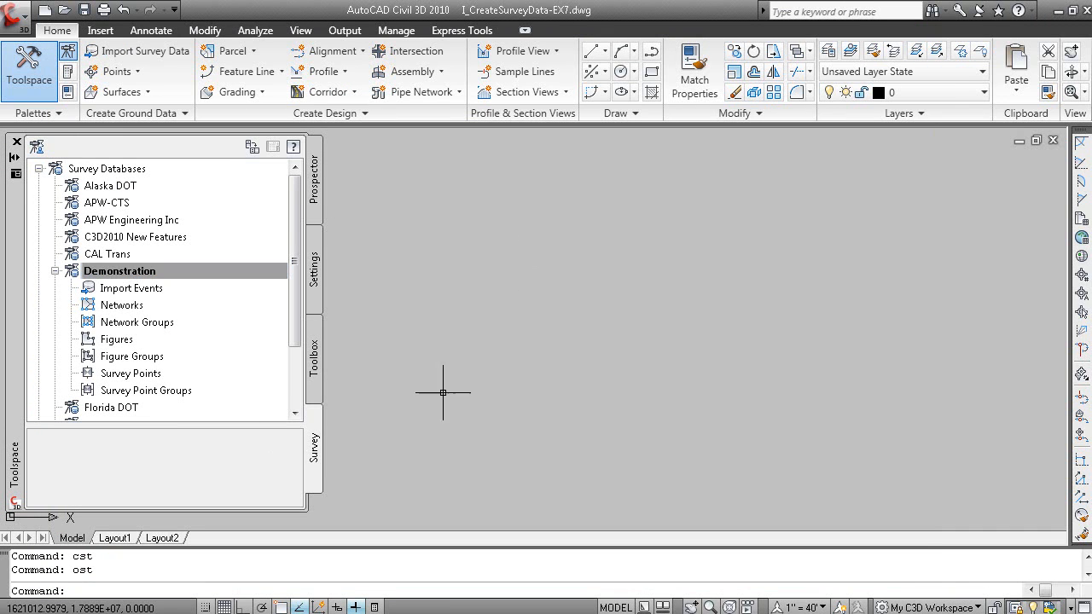
pyautogui.hotkey('alt', 'Tab')
pyautogui.hotkey('alt', 'Tab')
pyautogui.hotkey('alt', 'Tab')
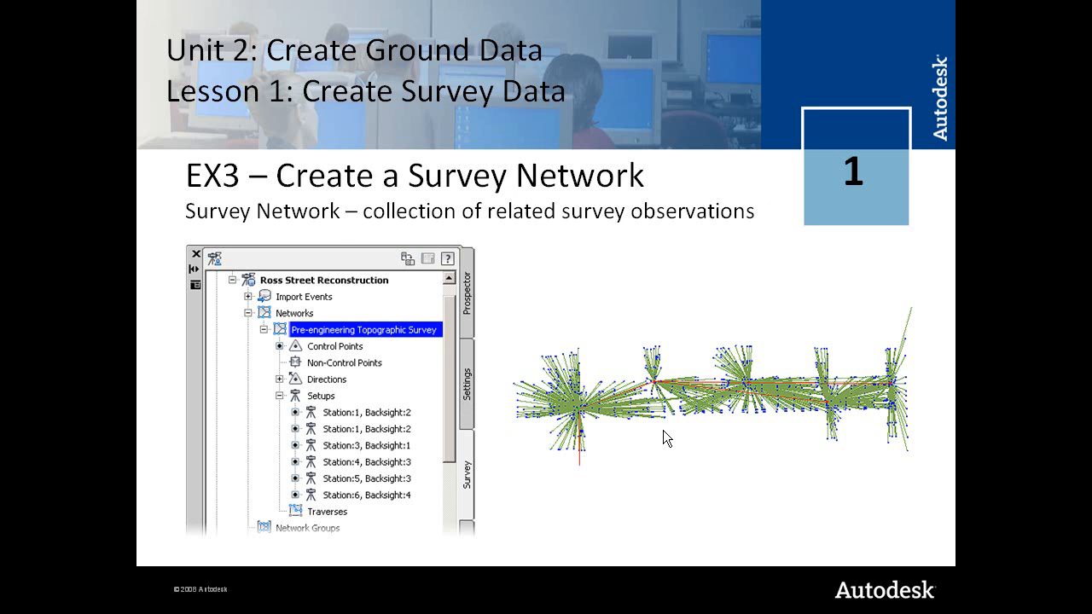
pyautogui.click(668, 368)
pyautogui.hotkey('alt', 'Tab')
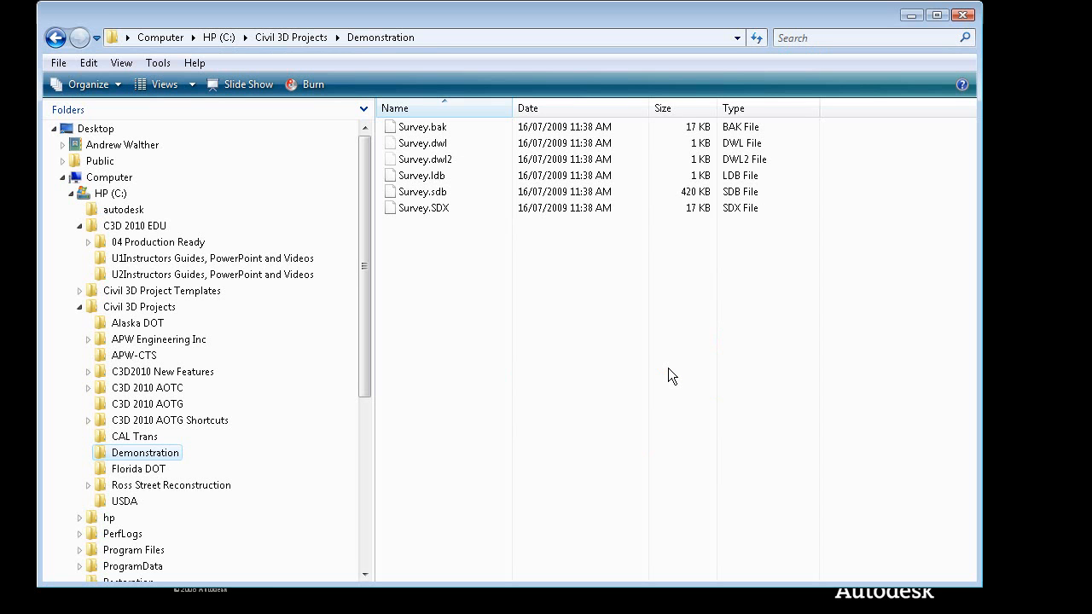
pyautogui.hotkey('alt', 'Tab')
pyautogui.hotkey('alt', 'Tab')
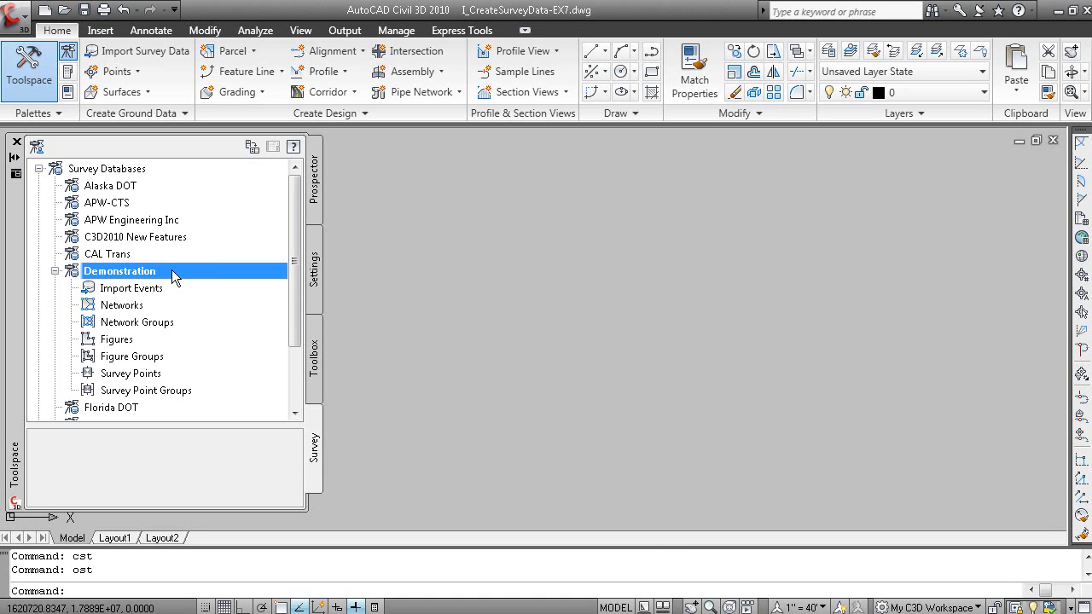
# Set the distance unit to International Foot in the Demonstration survey database settings
pyautogui.rightClick(174, 273)
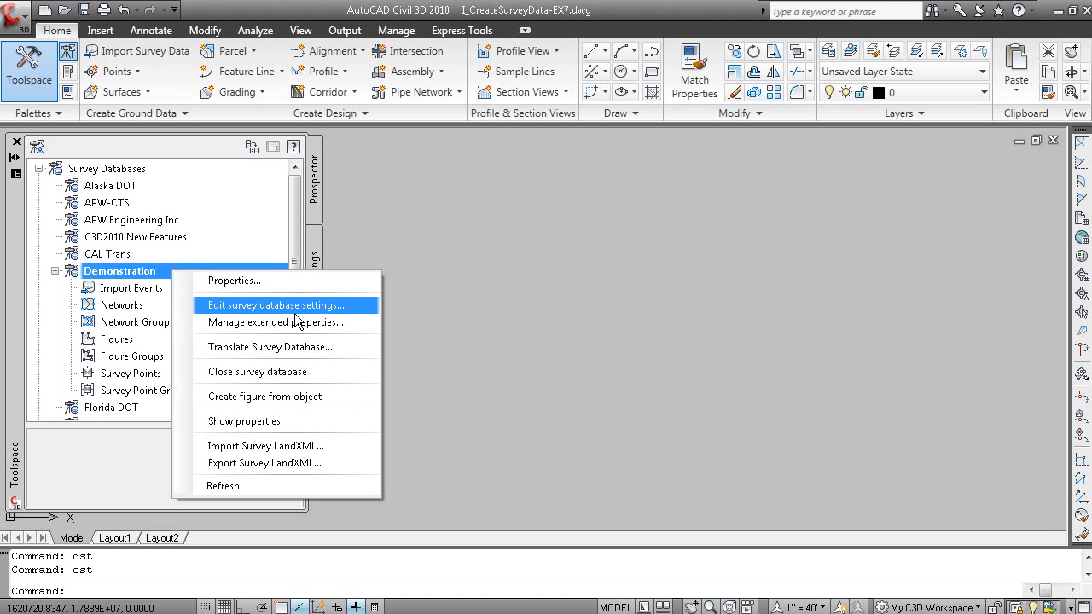
pyautogui.click(349, 307)
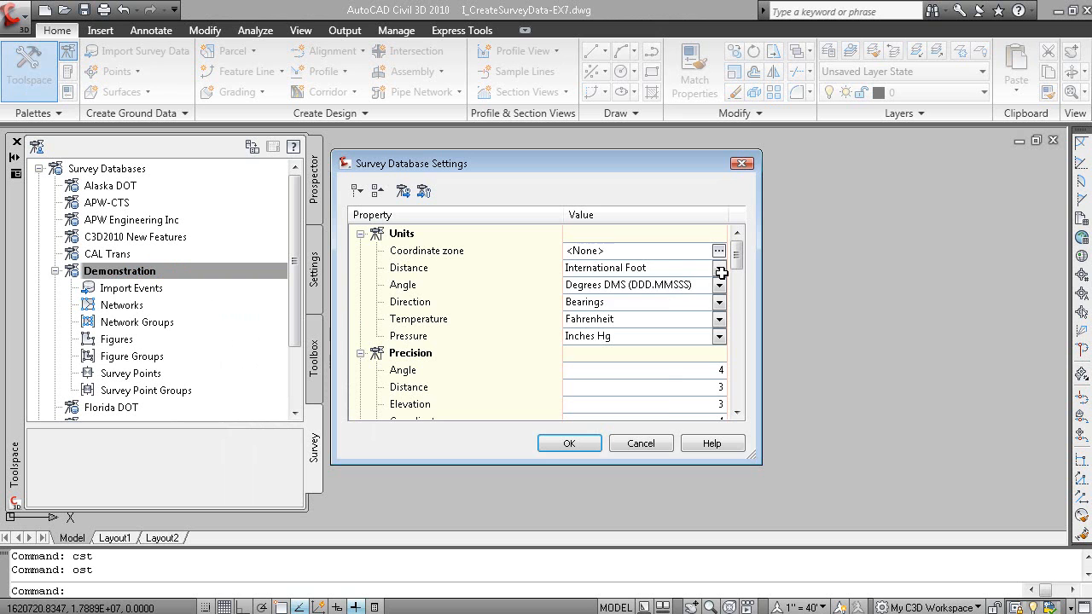
pyautogui.click(720, 270)
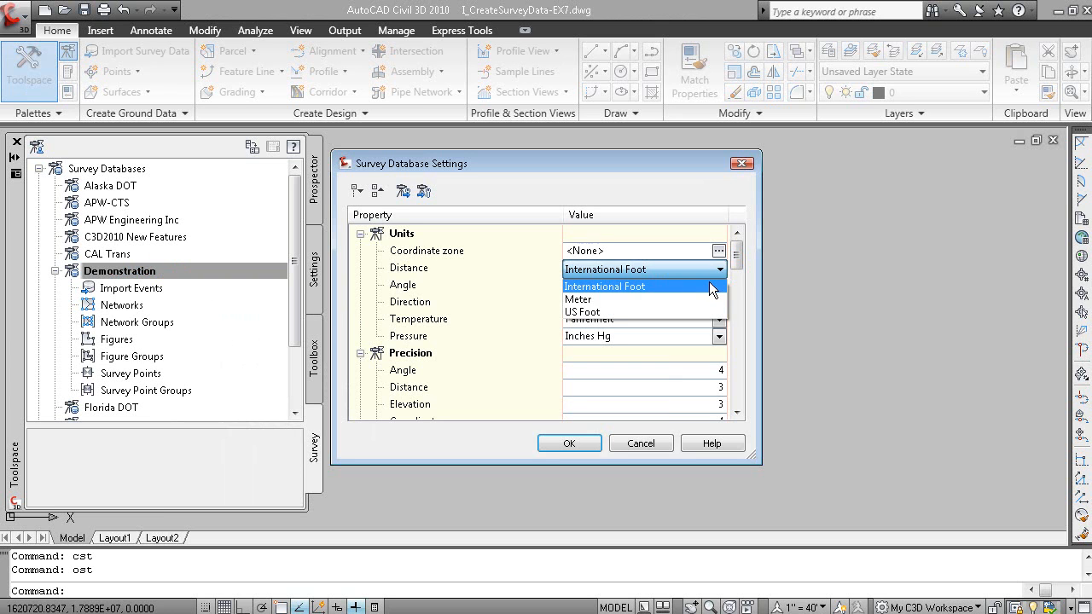
pyautogui.click(712, 285)
pyautogui.click(569, 443)
# Start a new network in the Demonstration survey database and name it Pre-Engineering TOPO
pyautogui.click(147, 305)
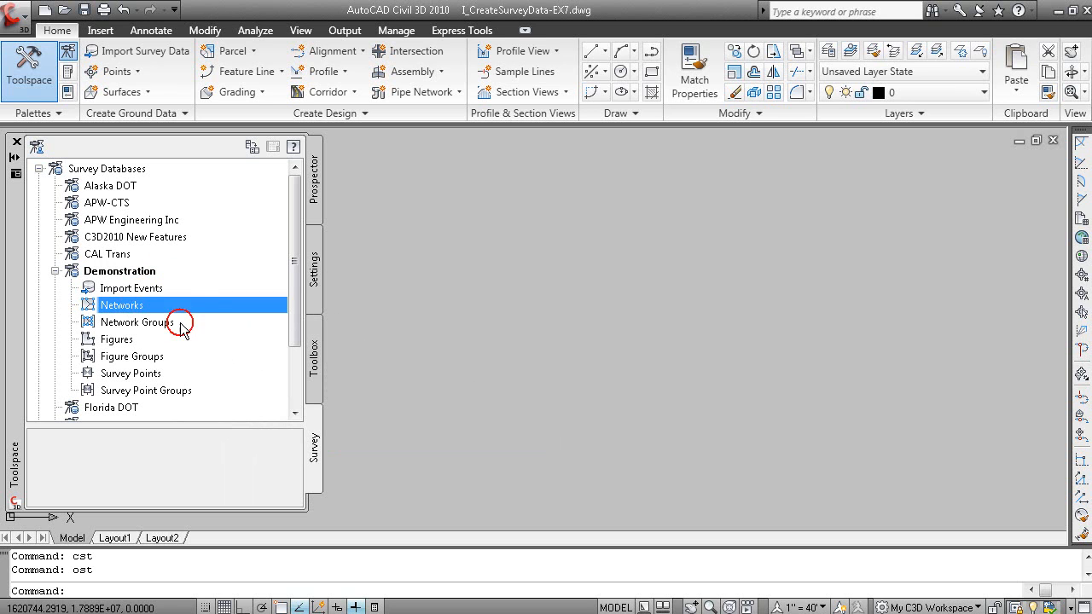
pyautogui.rightClick(177, 302)
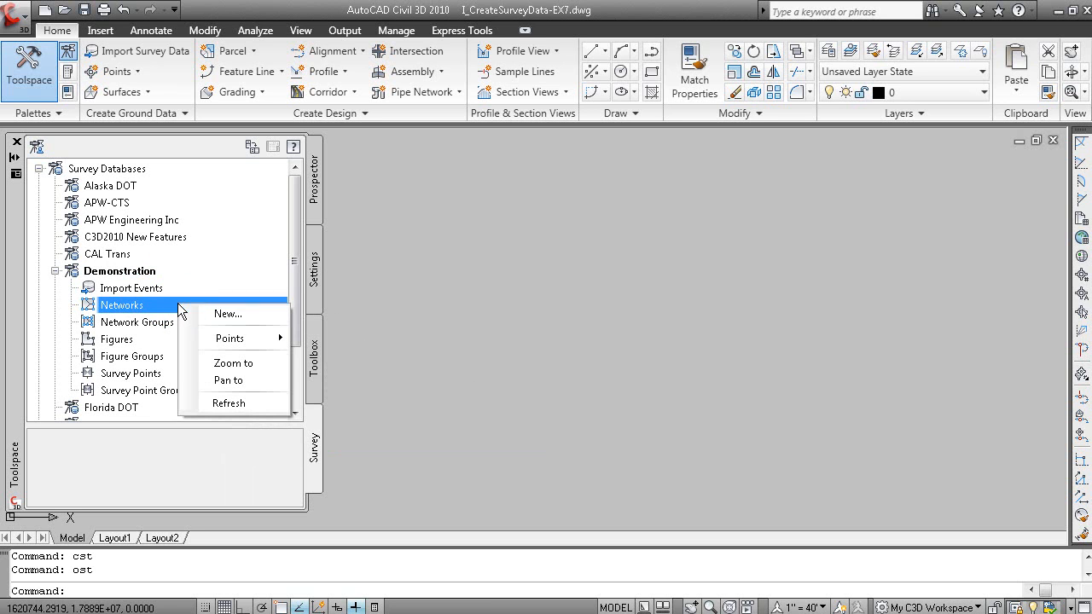
pyautogui.click(262, 317)
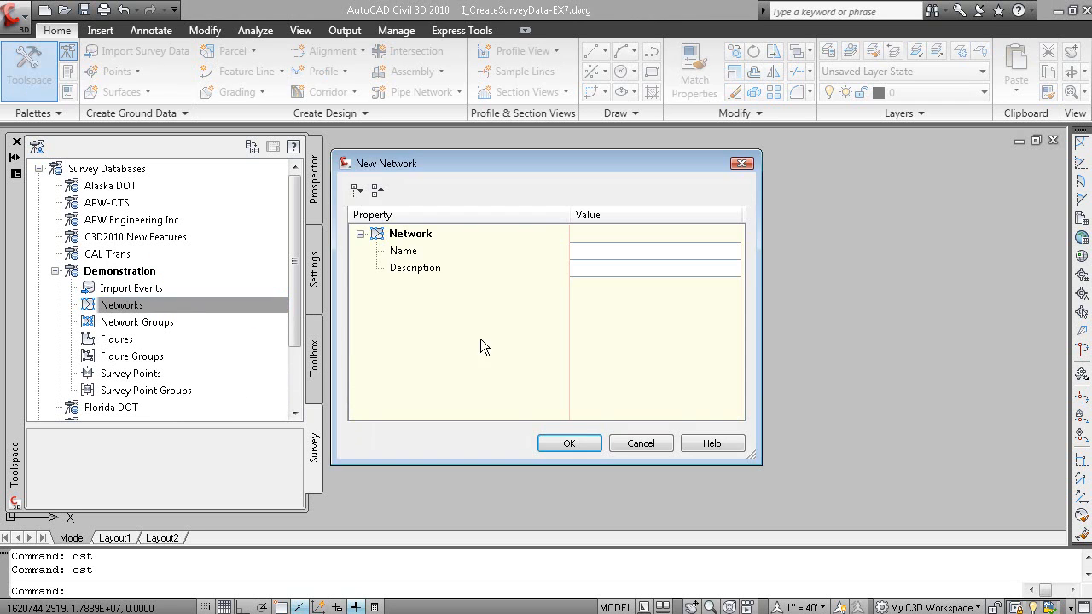
pyautogui.click(601, 250)
pyautogui.write('P')
pyautogui.write('re-Co')
pyautogui.write('gineering TO')
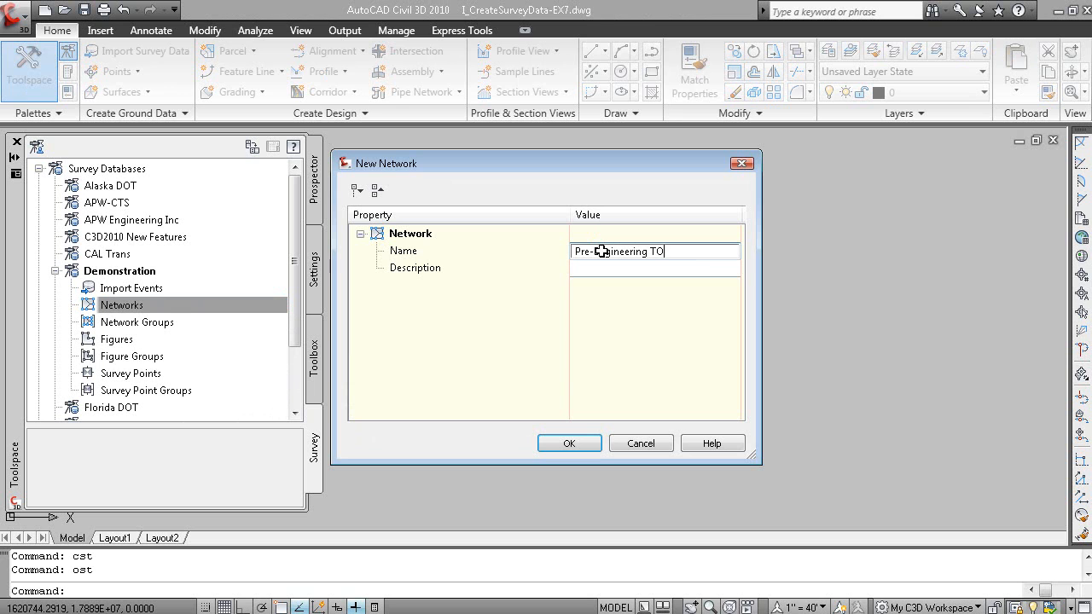
pyautogui.write('PO')
# Create the network with the description Ross Street Reconstruction and expand it in the survey tree
pyautogui.click(647, 269)
pyautogui.write('Ross Stree')
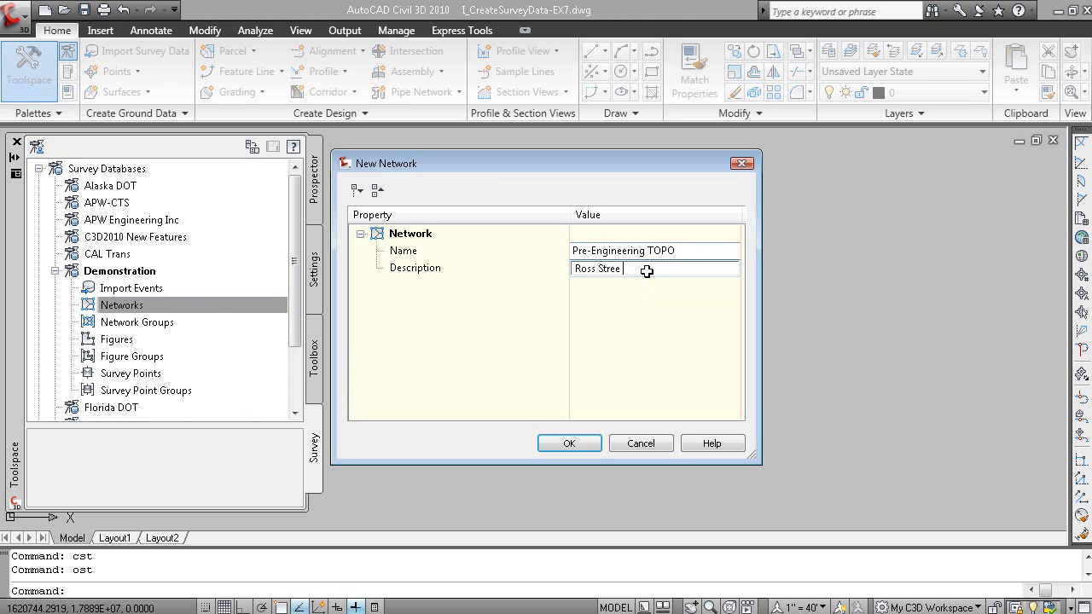
pyautogui.write('t Reconstruction')
pyautogui.click(580, 442)
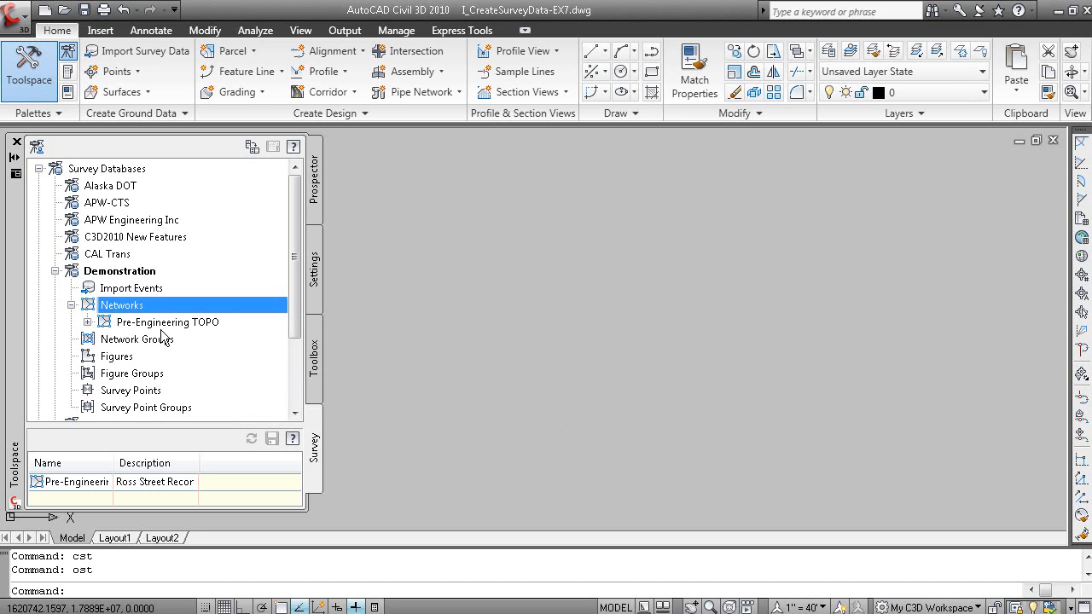
pyautogui.click(87, 323)
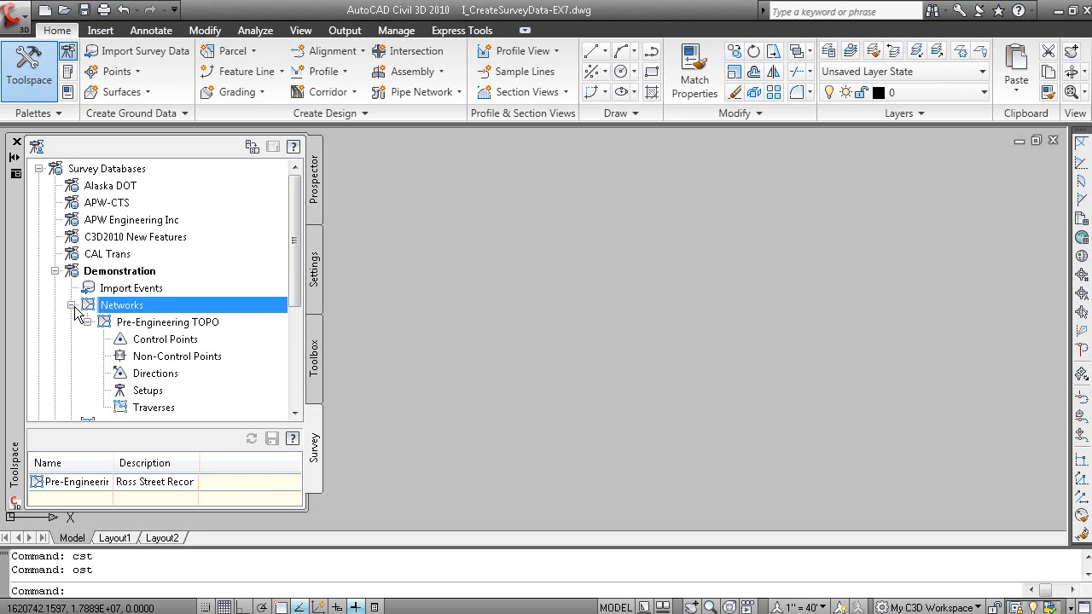
pyautogui.click(142, 327)
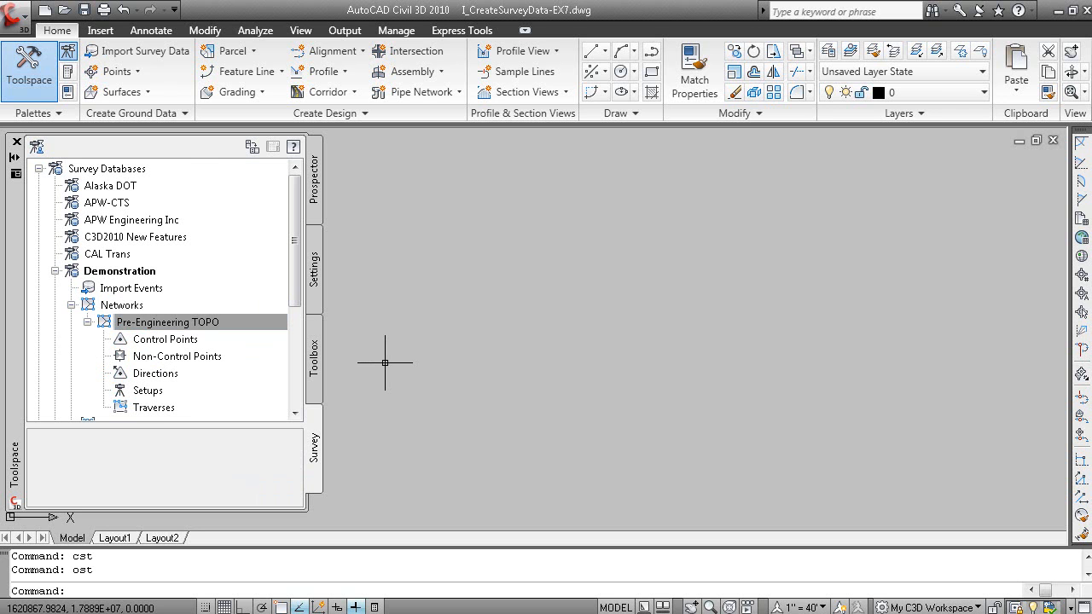
# View the EX4 figure styles slide and the Demonstration project folder in Windows Explorer, and return to AutoCAD Civil 3D
pyautogui.hotkey('alt', 'Tab')
pyautogui.hotkey('alt', 'Tab')
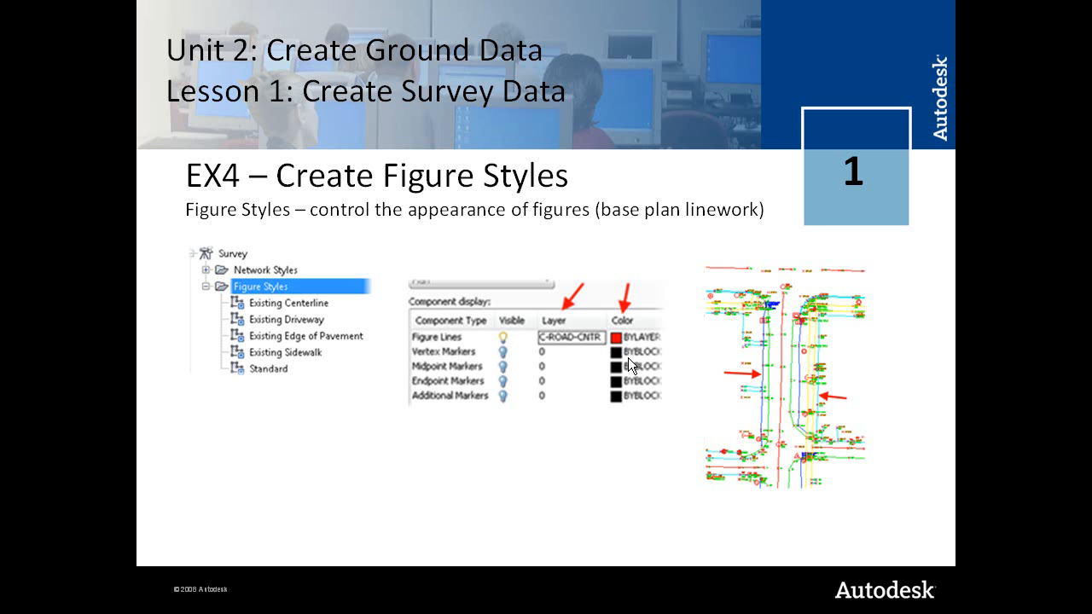
pyautogui.press('Left')
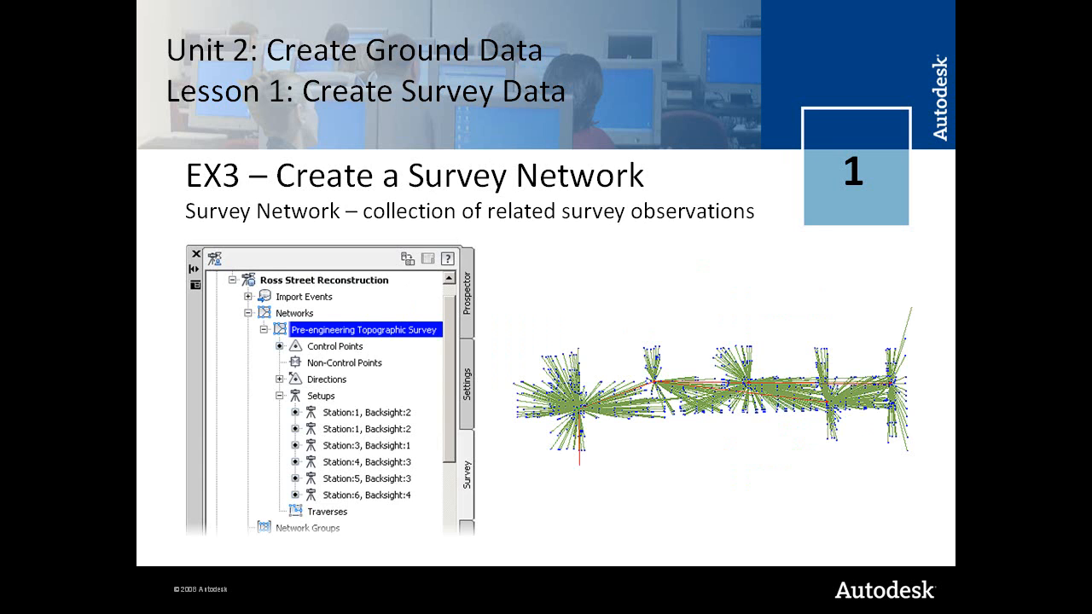
pyautogui.press('Right')
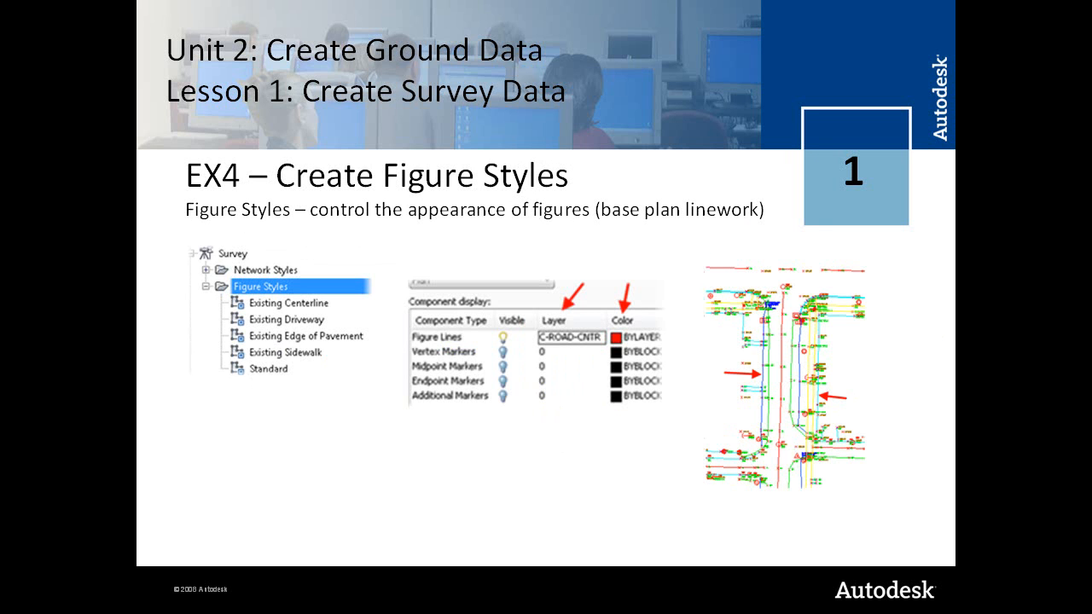
pyautogui.hotkey('alt', 'Tab')
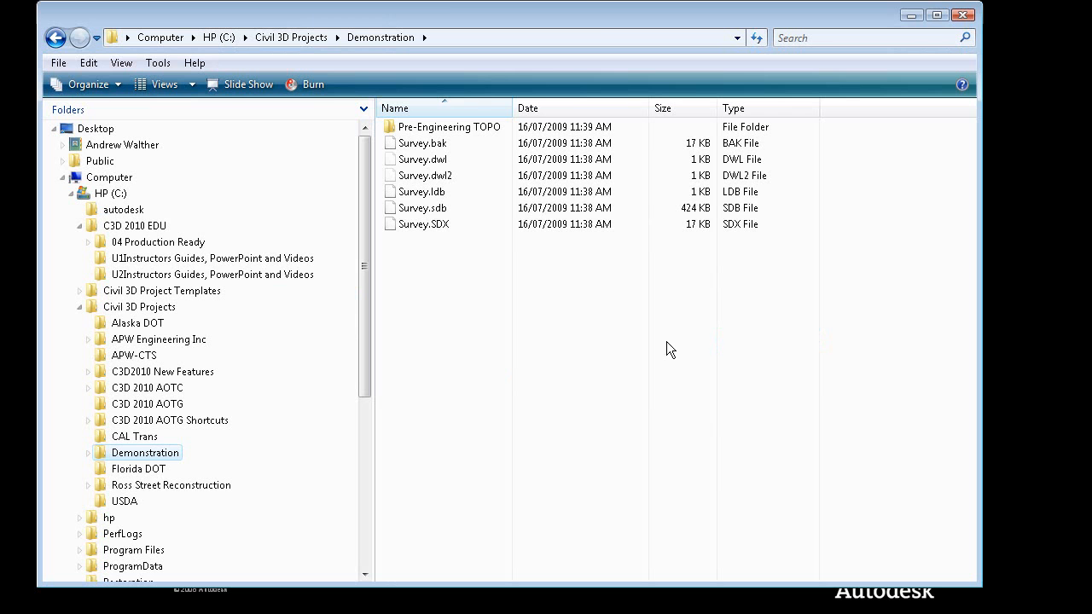
pyautogui.hotkey('alt', 'Tab')
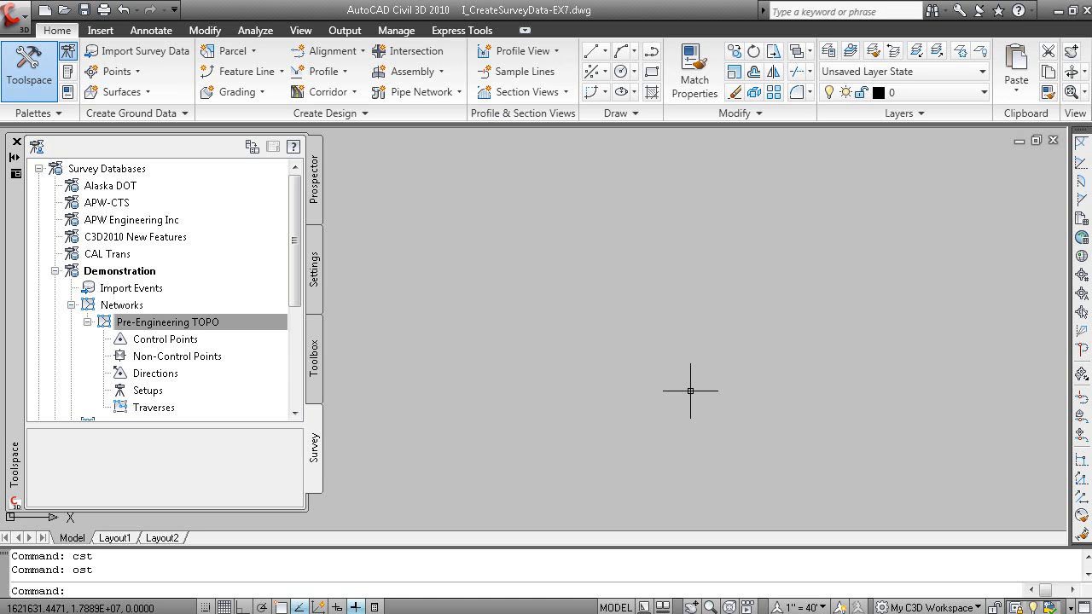
# Open the Existing Centerline figure style from the drawing's survey figure styles
pyautogui.click(315, 271)
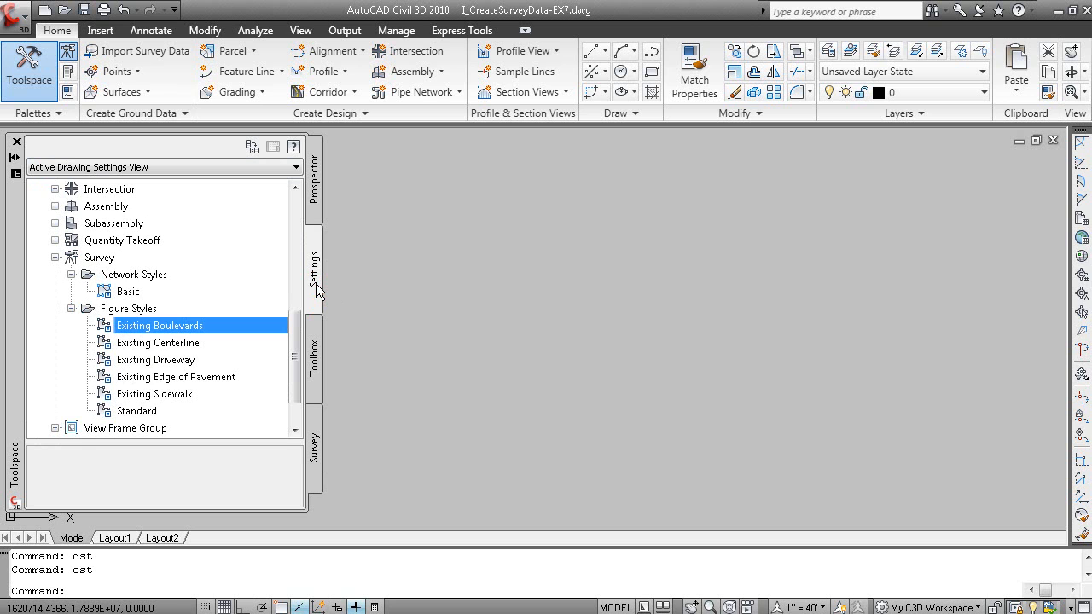
pyautogui.click(149, 343)
pyautogui.click(211, 343)
pyautogui.doubleClick(211, 343)
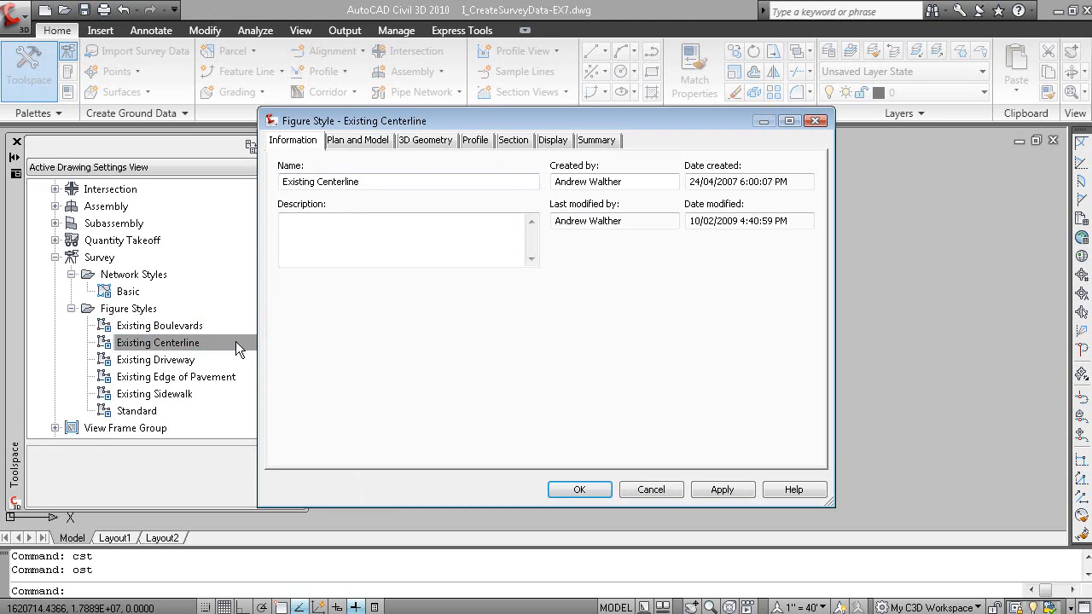
# Review the display, section, profile, 3D geometry, and plan and model settings of the Existing Centerline figure style
pyautogui.click(552, 140)
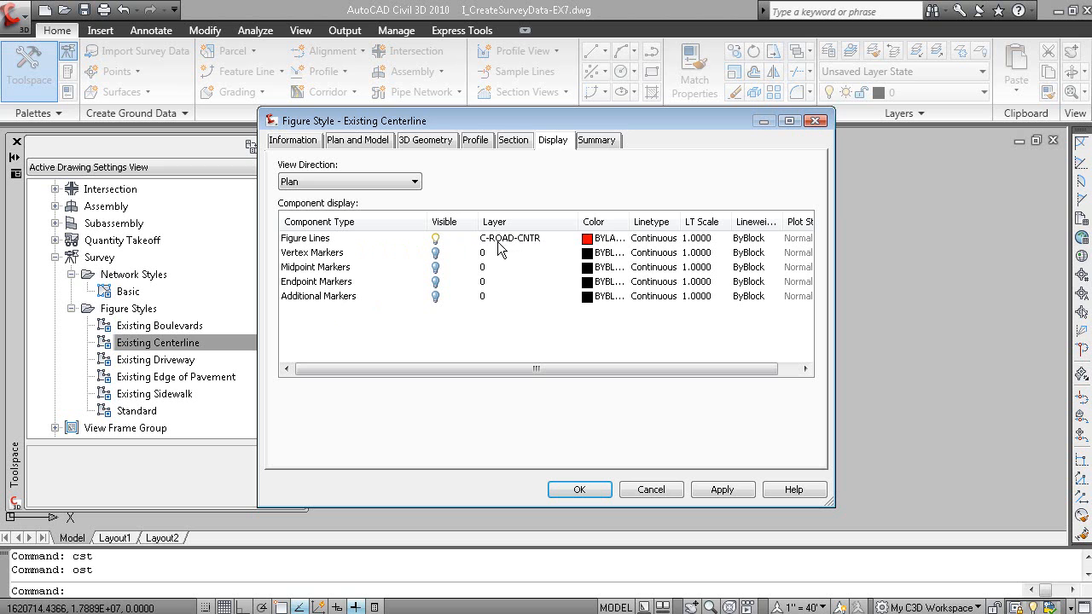
pyautogui.moveTo(629, 223); pyautogui.dragTo(662, 223)
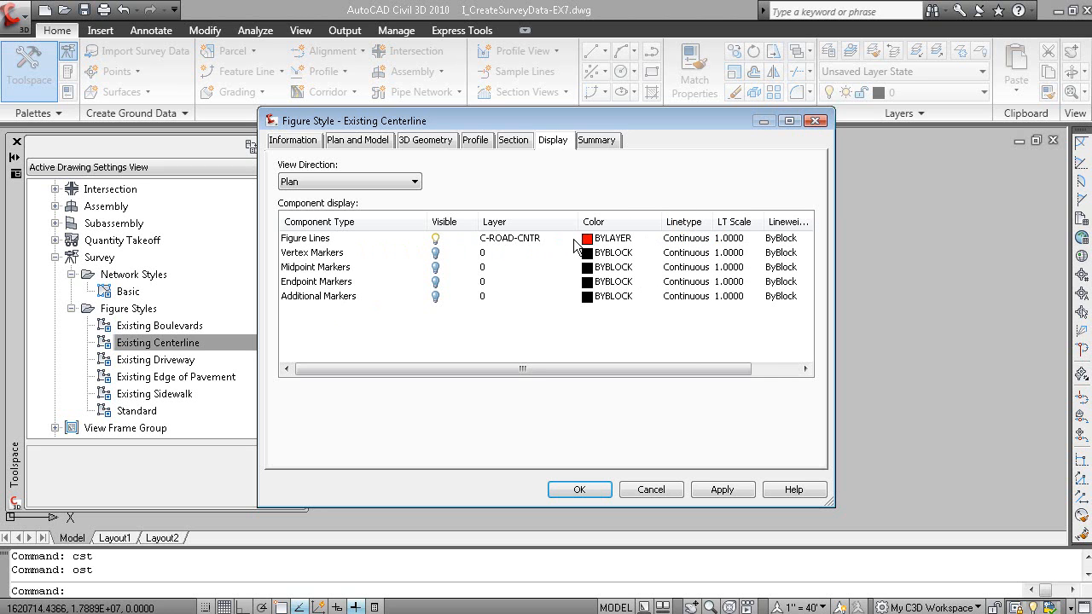
pyautogui.click(515, 142)
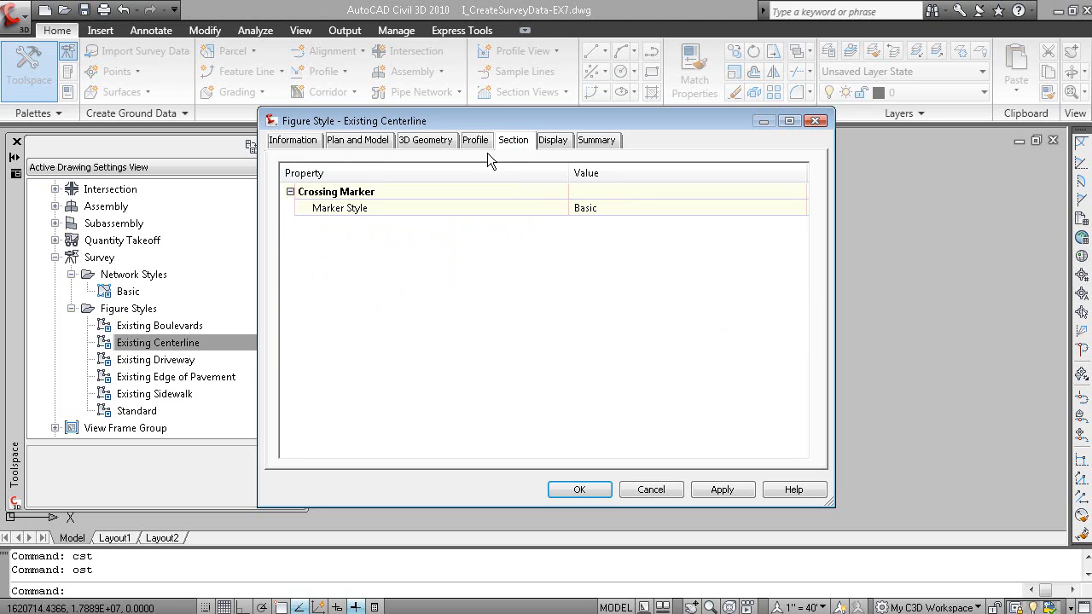
pyautogui.click(475, 140)
pyautogui.click(426, 140)
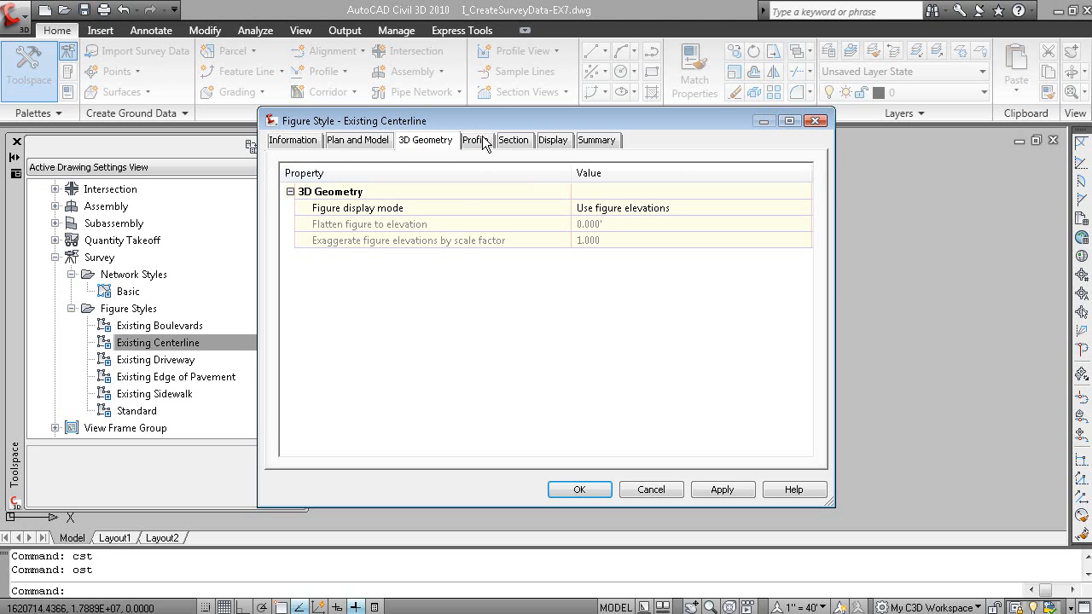
pyautogui.click(375, 145)
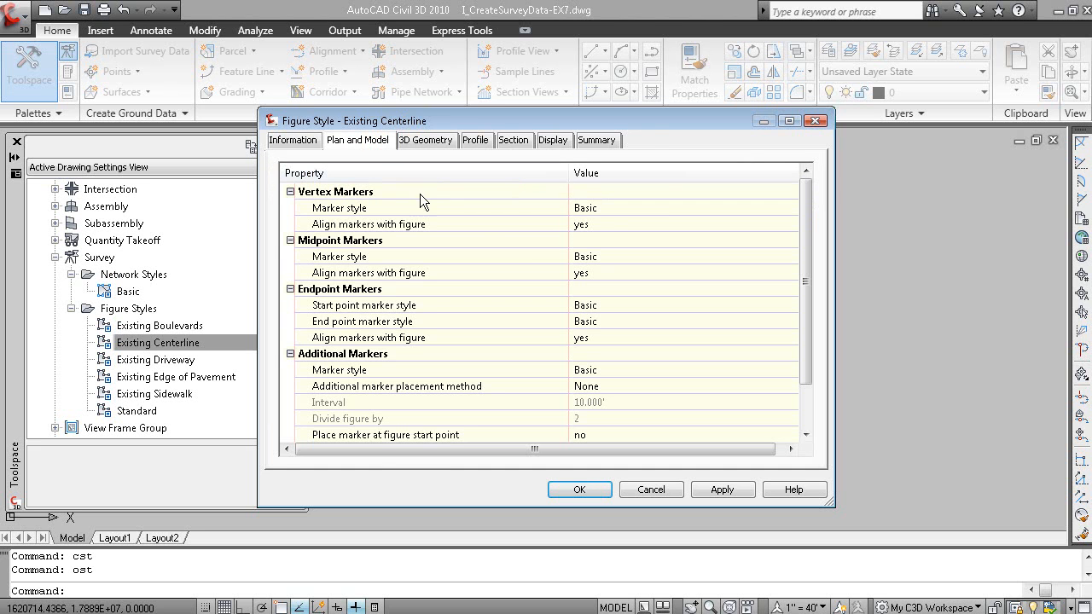
# Examine the figure line and marker components in the Existing Centerline display settings, and close the style
pyautogui.click(552, 147)
pyautogui.click(320, 296)
pyautogui.click(322, 282)
pyautogui.click(324, 266)
pyautogui.click(326, 253)
pyautogui.click(330, 238)
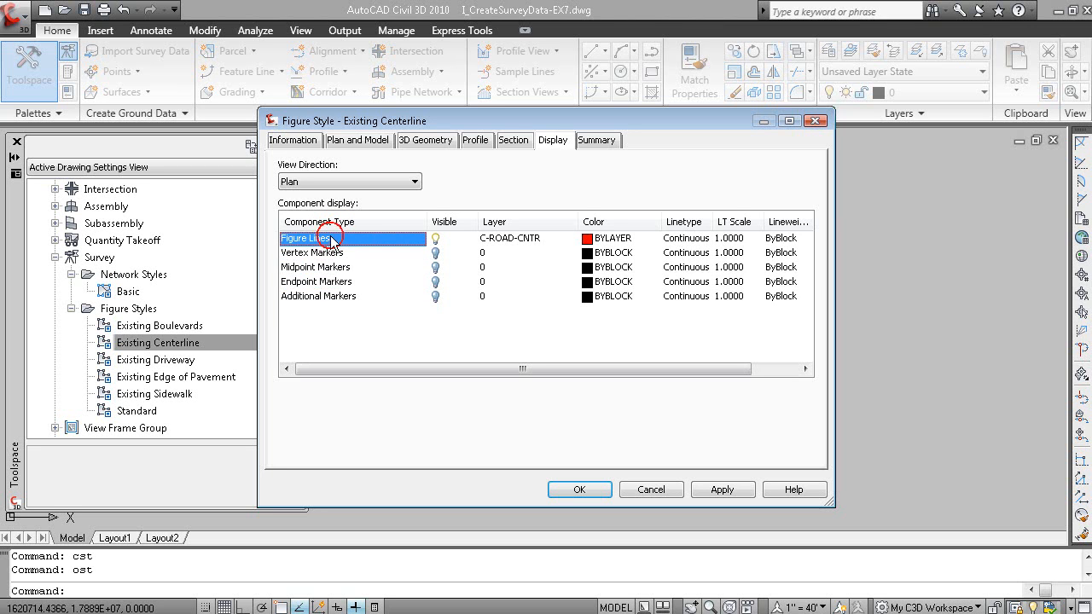
pyautogui.click(567, 490)
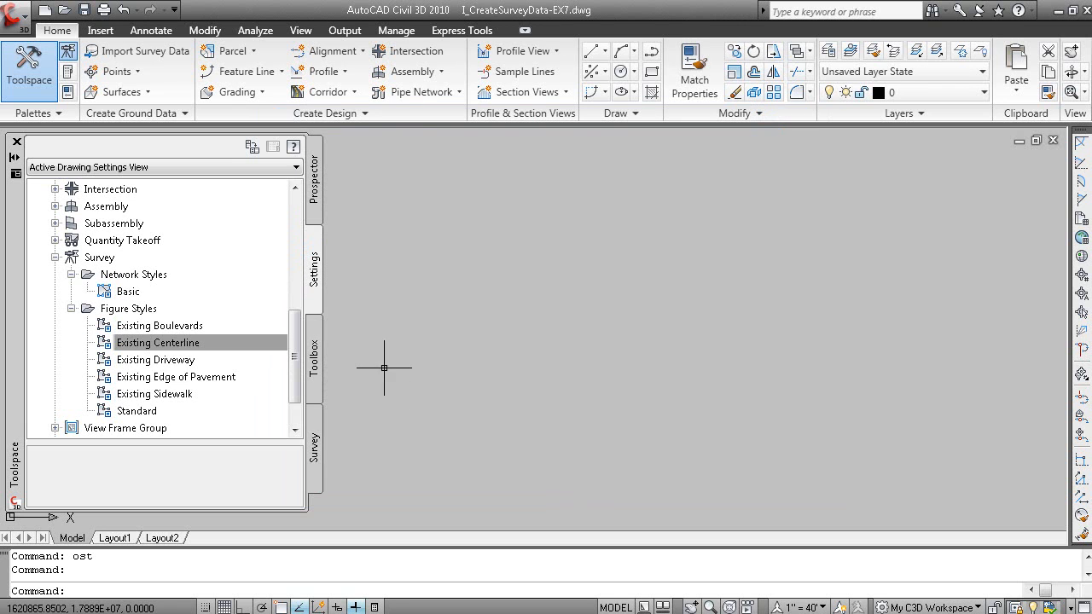
# View the EX5 Create Figure Prefixes slide in PowerPoint Viewer and return to AutoCAD Civil 3D
pyautogui.moveTo(296, 367); pyautogui.dragTo(299, 407)
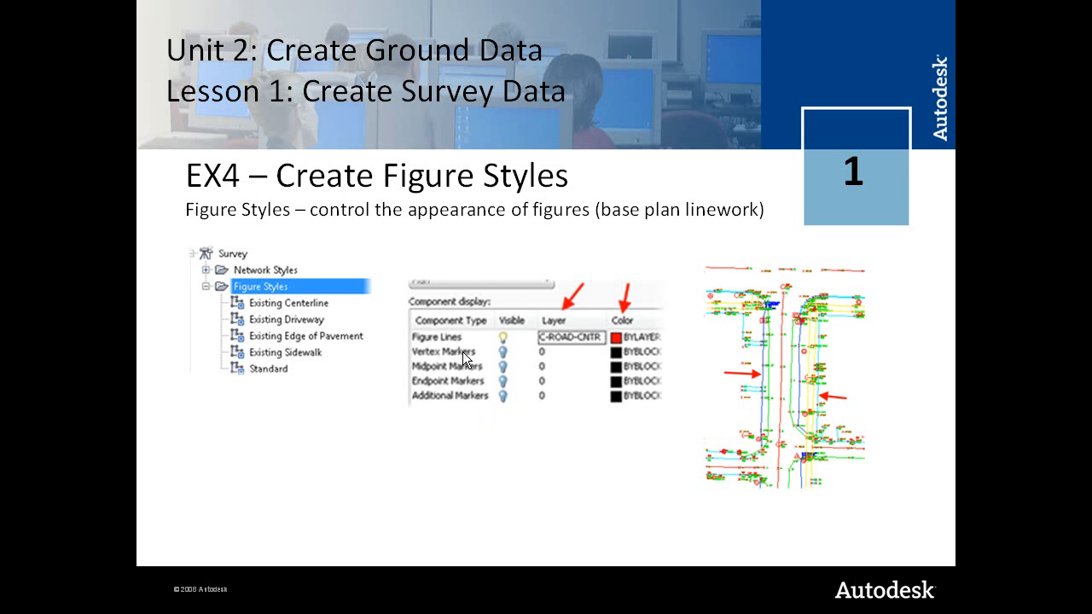
pyautogui.click(462, 352)
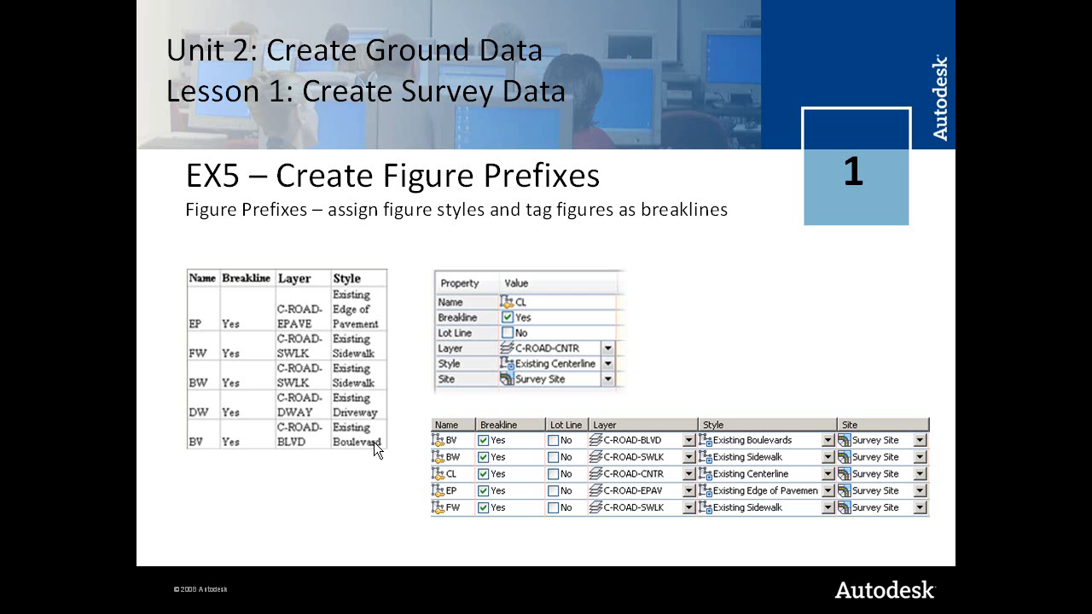
pyautogui.hotkey('alt', 'Tab')
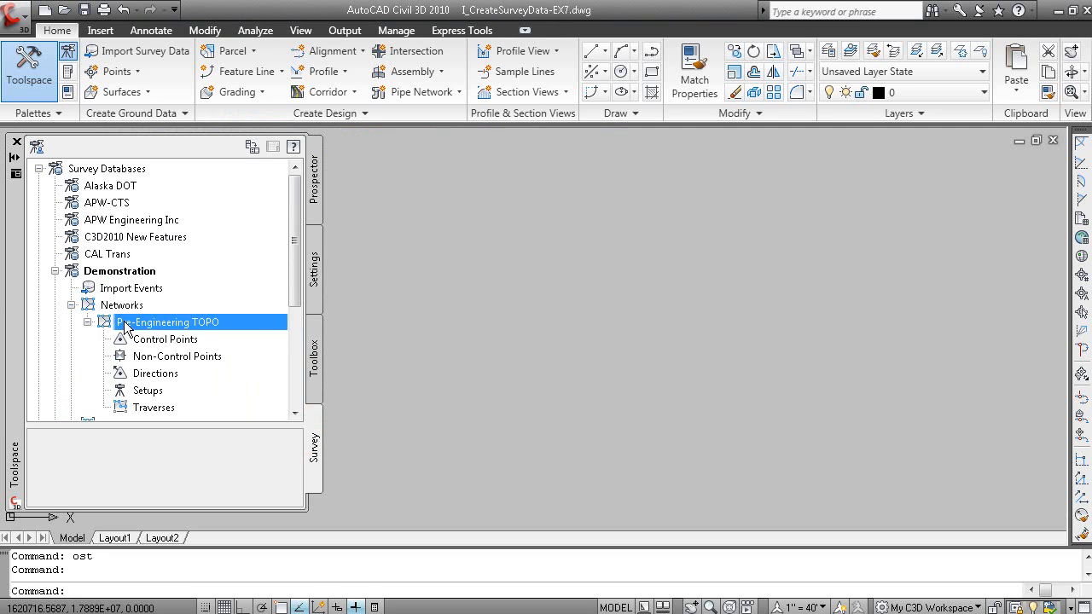
# Open the Sample figure prefix database in the Figure Prefixes Editor to inspect it, and close the editor
pyautogui.click(54, 272)
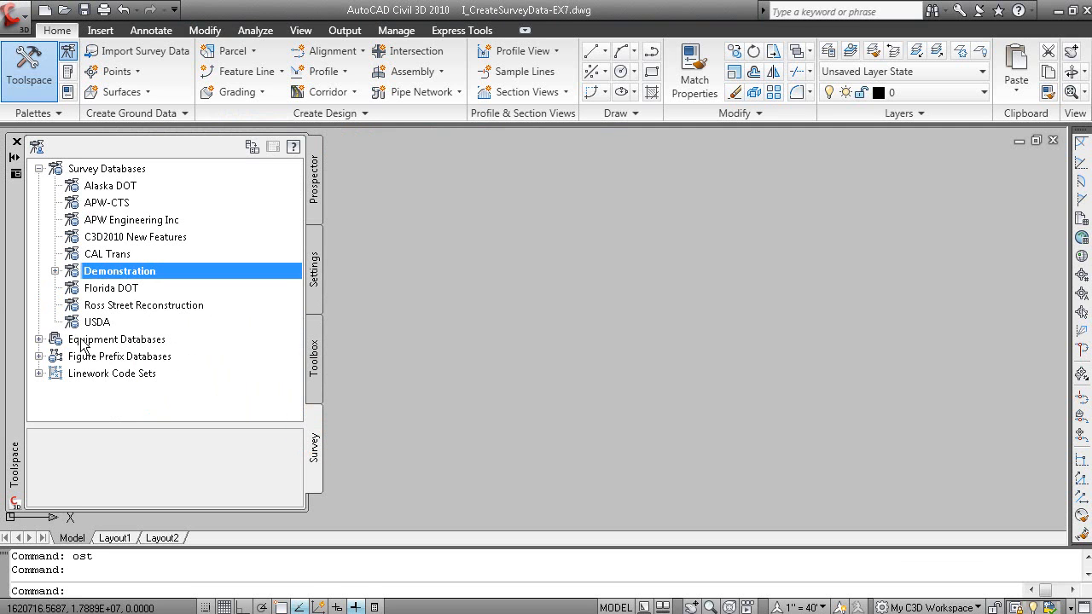
pyautogui.click(39, 357)
pyautogui.click(109, 391)
pyautogui.rightClick(128, 394)
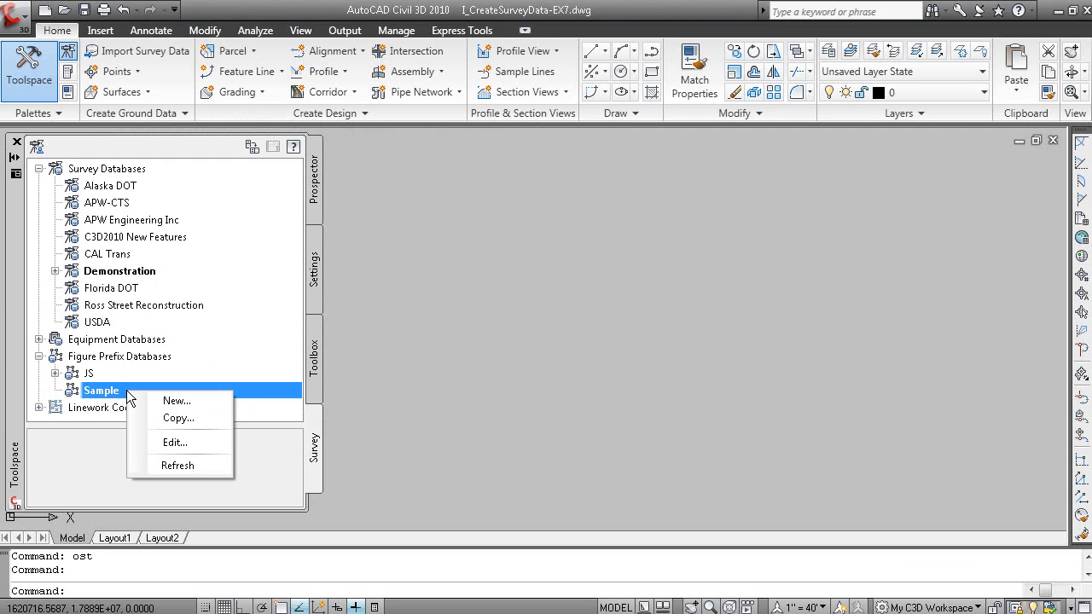
pyautogui.click(181, 441)
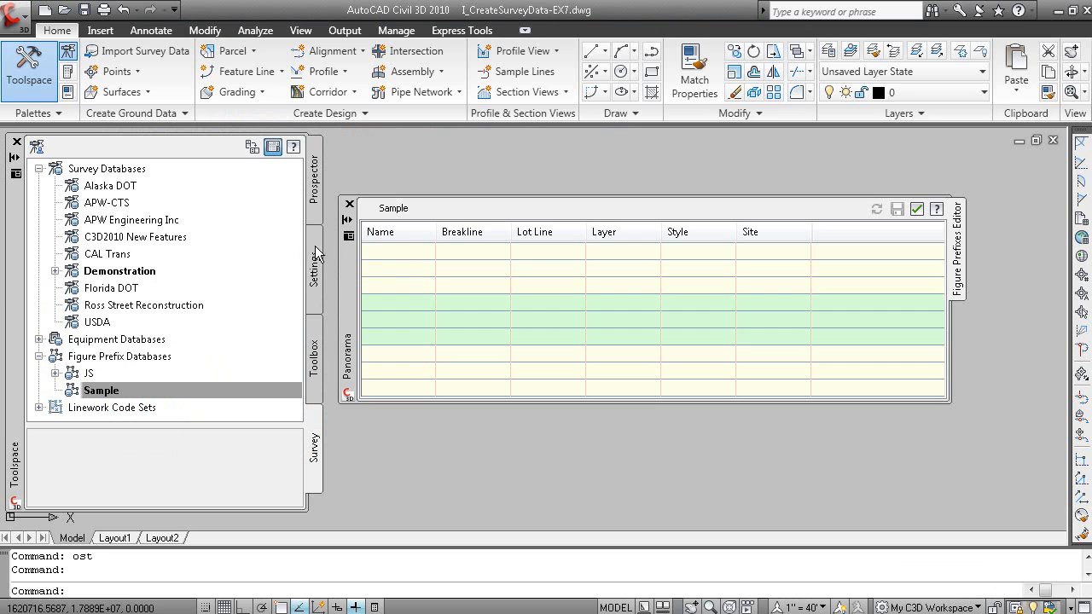
pyautogui.click(349, 204)
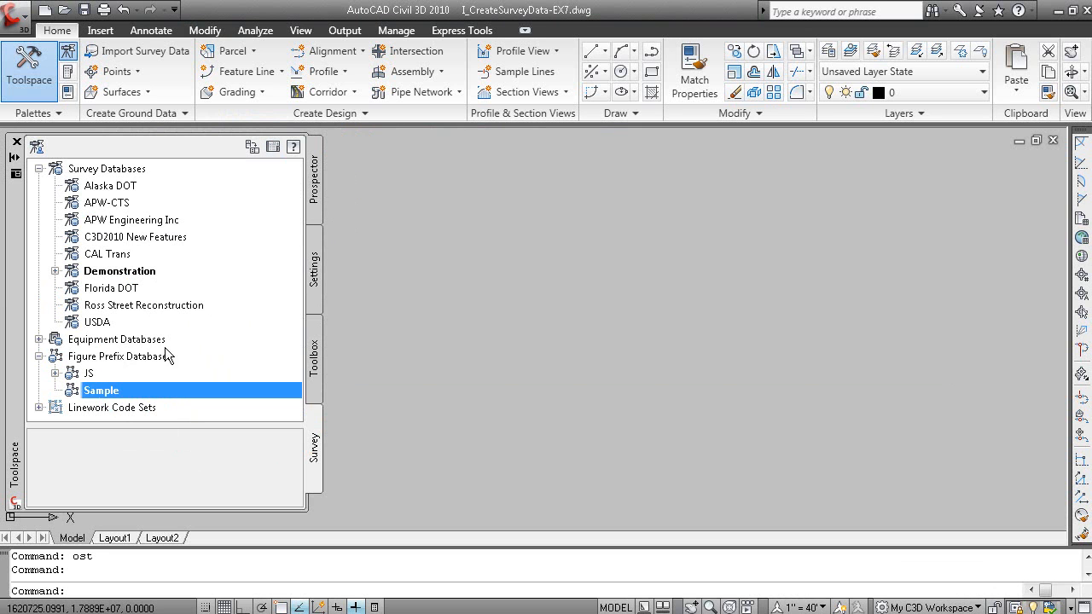
# Examine the figure prefixes in the JS database, enlarging the Toolspace and its list area to show them
pyautogui.click(55, 372)
pyautogui.click(88, 340)
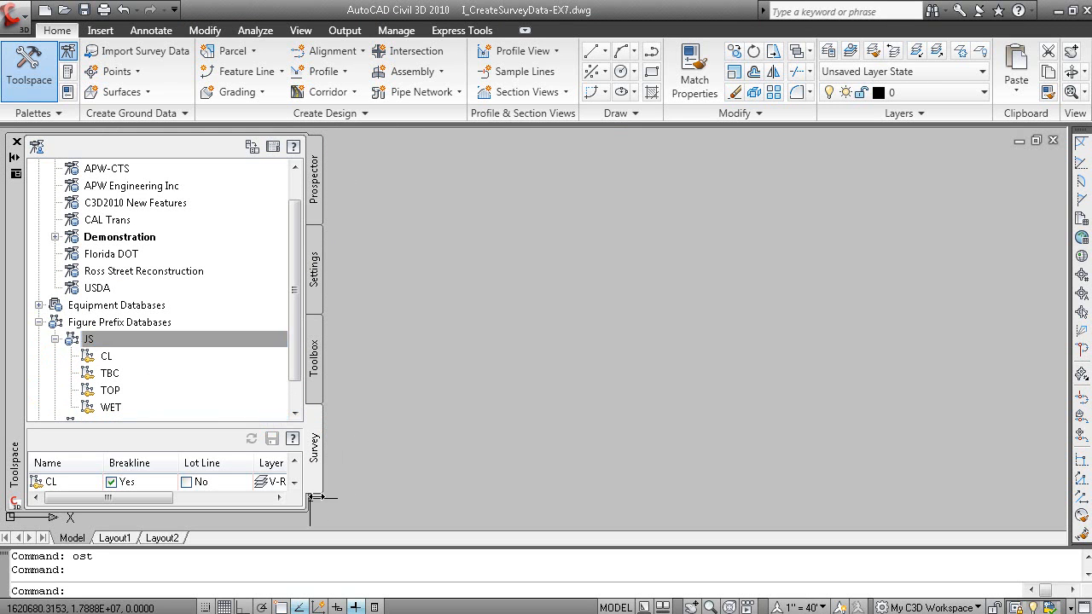
pyautogui.moveTo(254, 425); pyautogui.dragTo(254, 375)
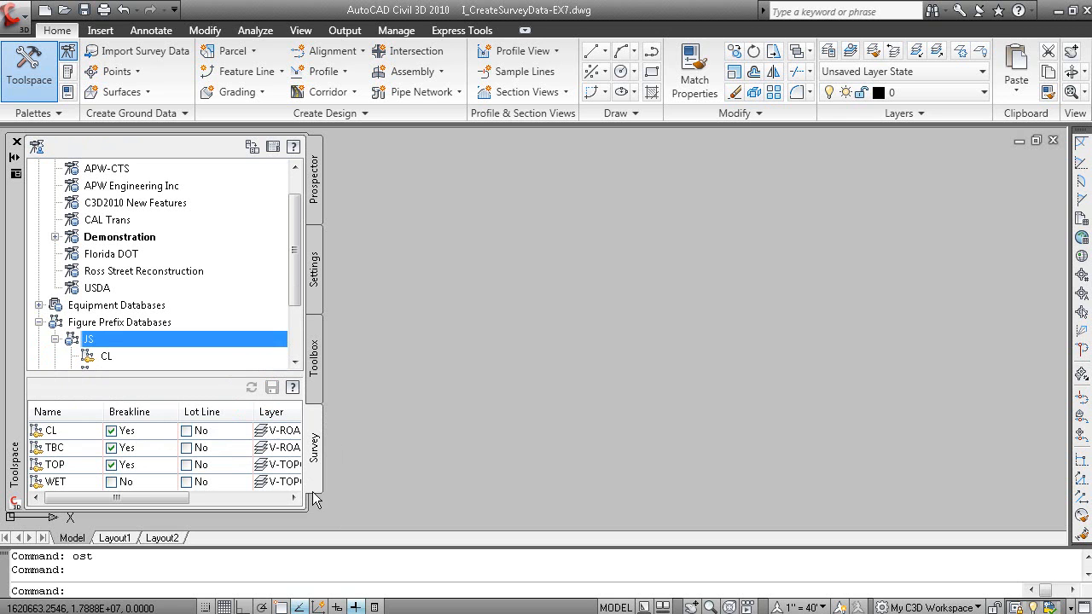
pyautogui.moveTo(309, 506); pyautogui.dragTo(346, 534)
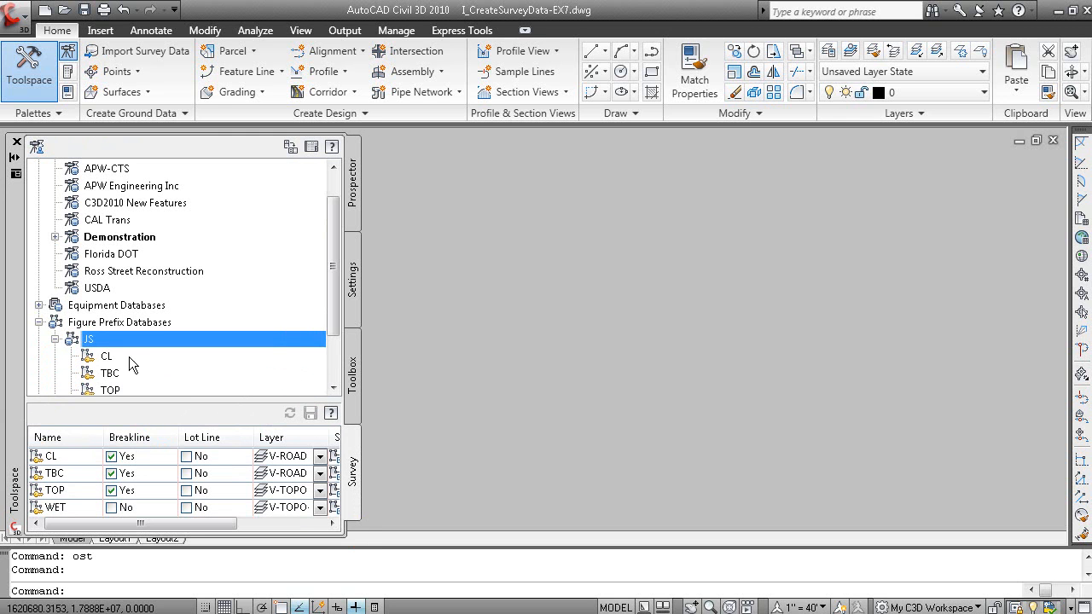
pyautogui.click(55, 339)
# Start a new figure prefix in the Sample figure prefix database
pyautogui.click(137, 356)
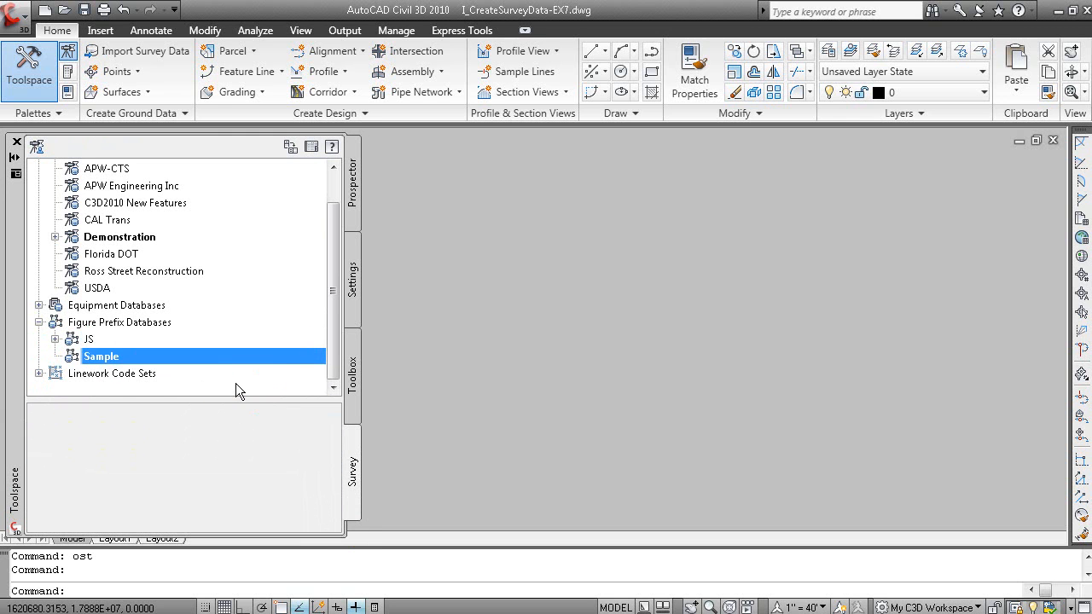
pyautogui.rightClick(135, 357)
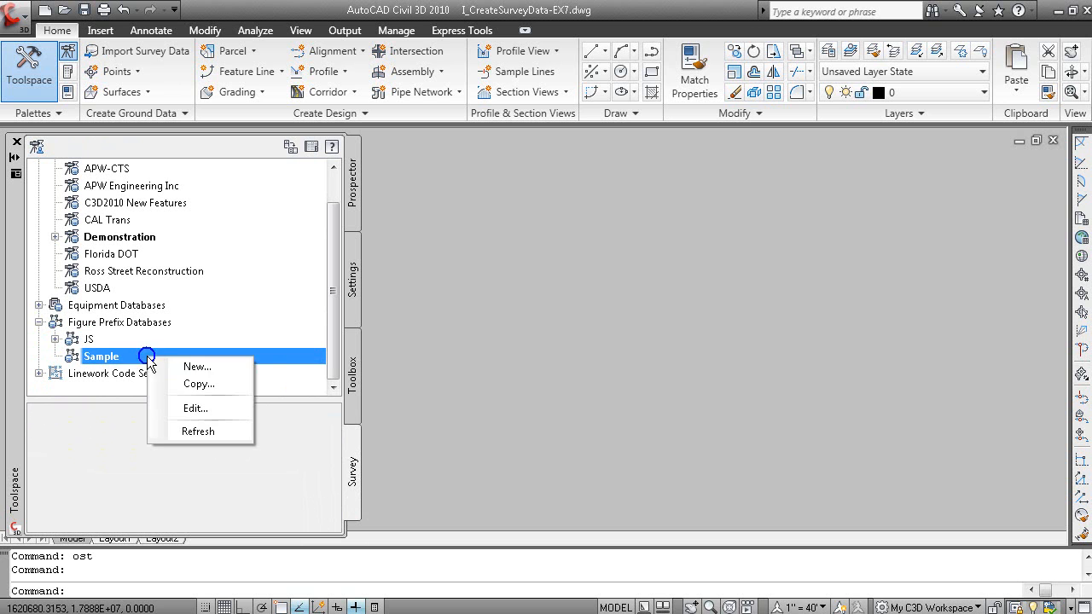
pyautogui.click(214, 367)
# Check the CL prefix settings on the EX5 slide and return to AutoCAD Civil 3D
pyautogui.hotkey('alt', 'Tab')
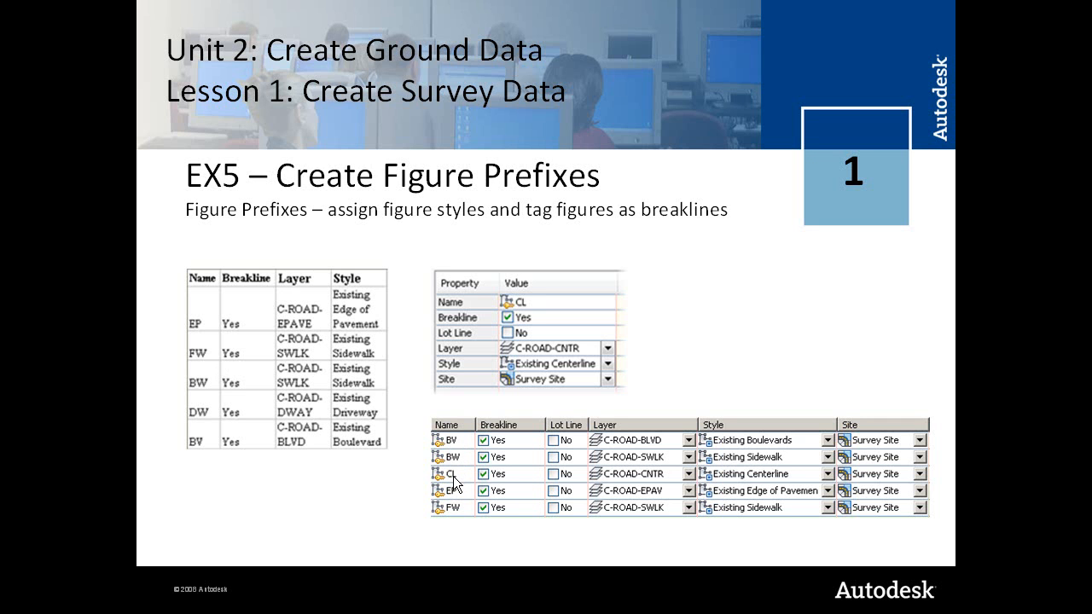
pyautogui.hotkey('alt', 'Tab')
pyautogui.hotkey('alt', 'Tab')
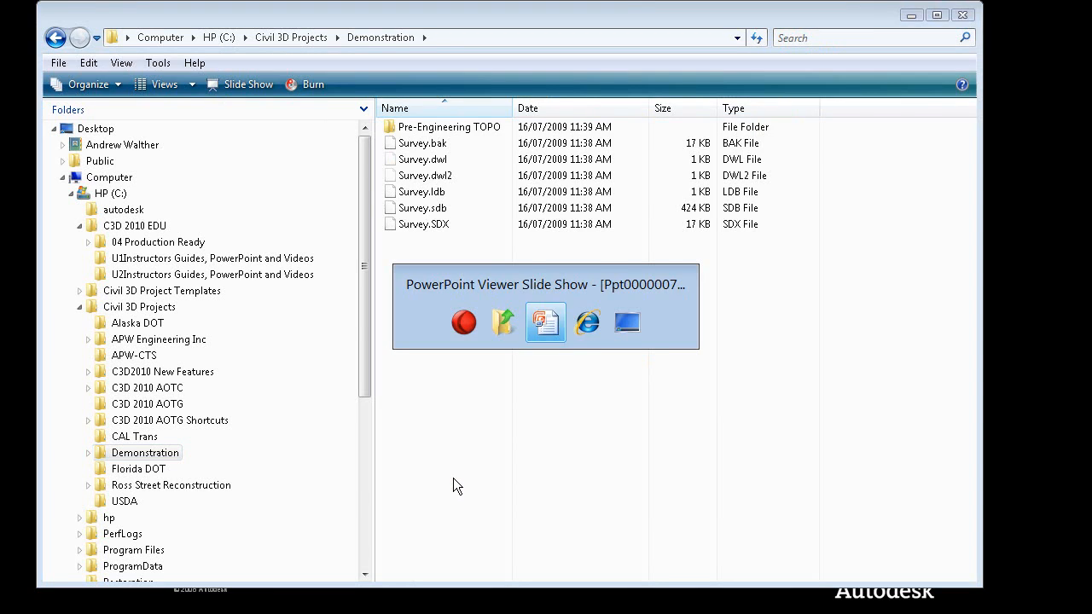
pyautogui.hotkey('alt', 'Tab')
pyautogui.hotkey('alt', 'Tab')
pyautogui.press('Tab')
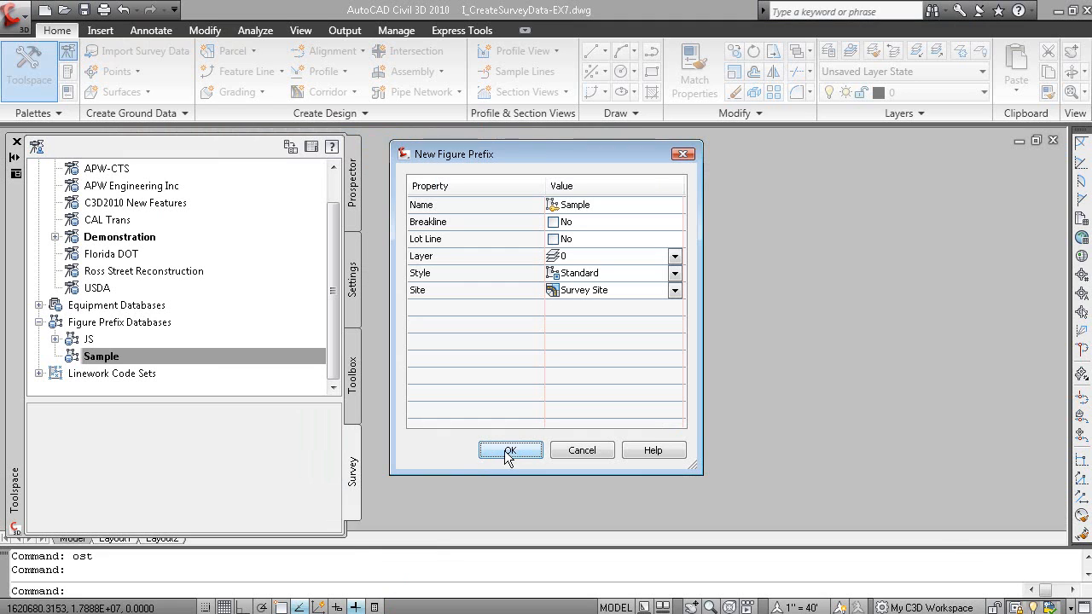
# Name the new figure prefix CL and set it as a breakline
pyautogui.click(609, 205)
pyautogui.write('CL')
pyautogui.click(554, 221)
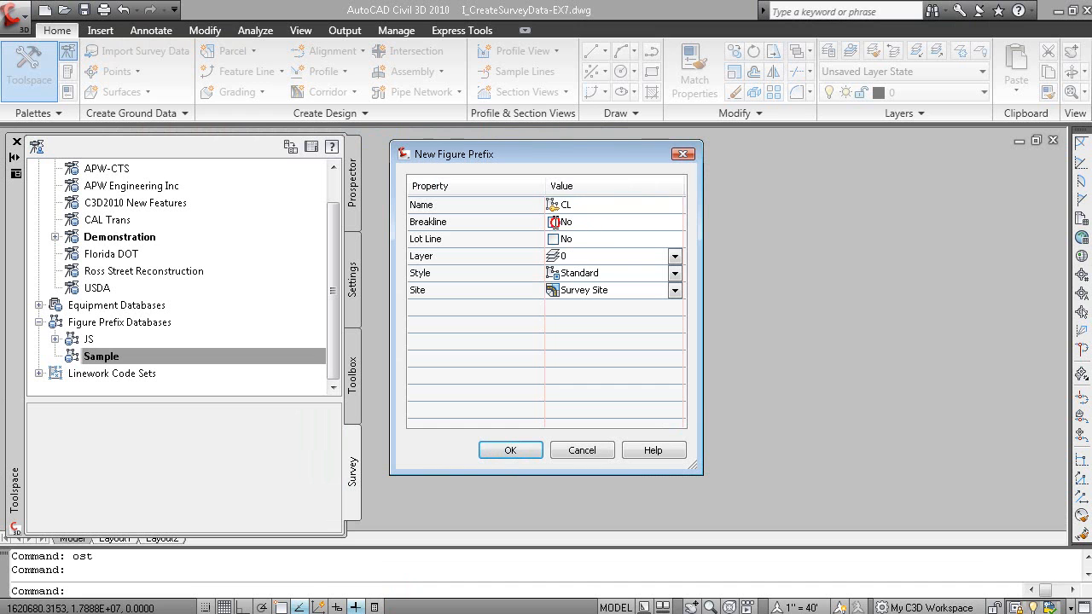
pyautogui.click(675, 256)
pyautogui.click(675, 256)
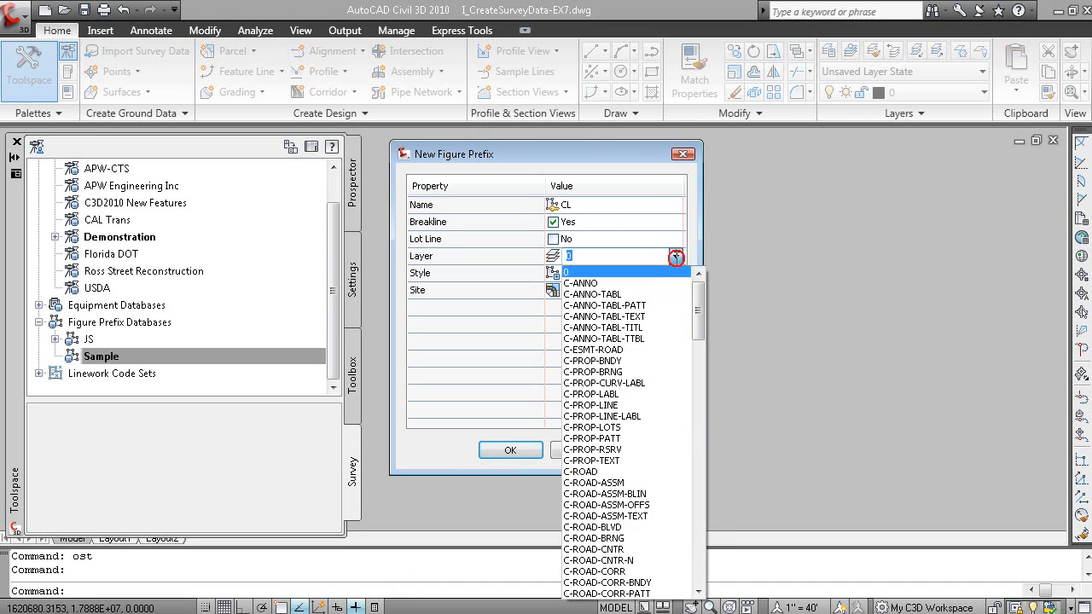
pyautogui.click(629, 560)
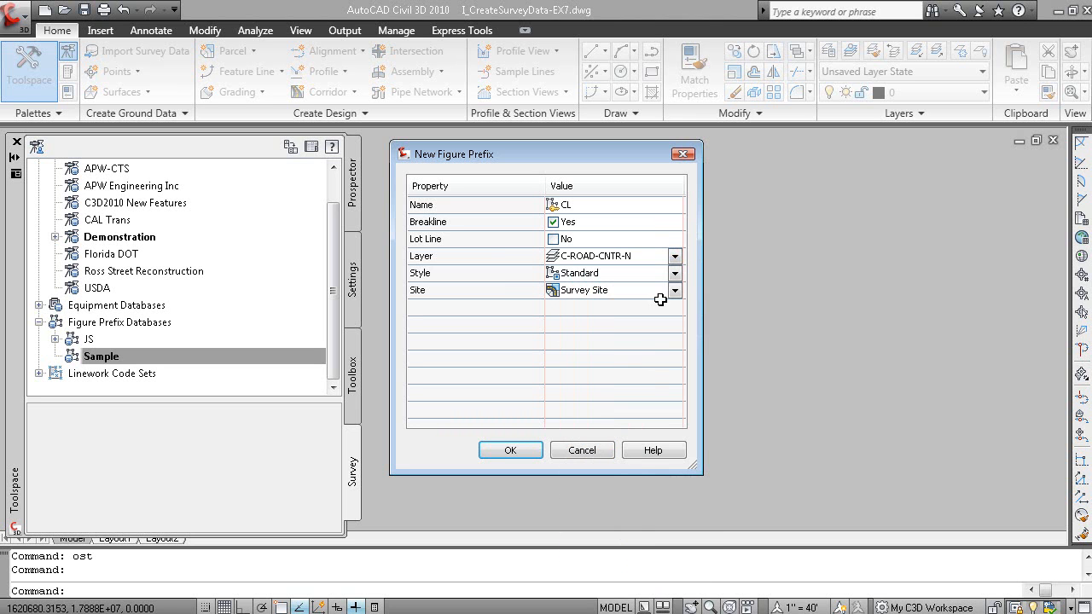
# Set the CL prefix's layer to C-ROAD-CNTR
pyautogui.click(674, 256)
pyautogui.click(675, 256)
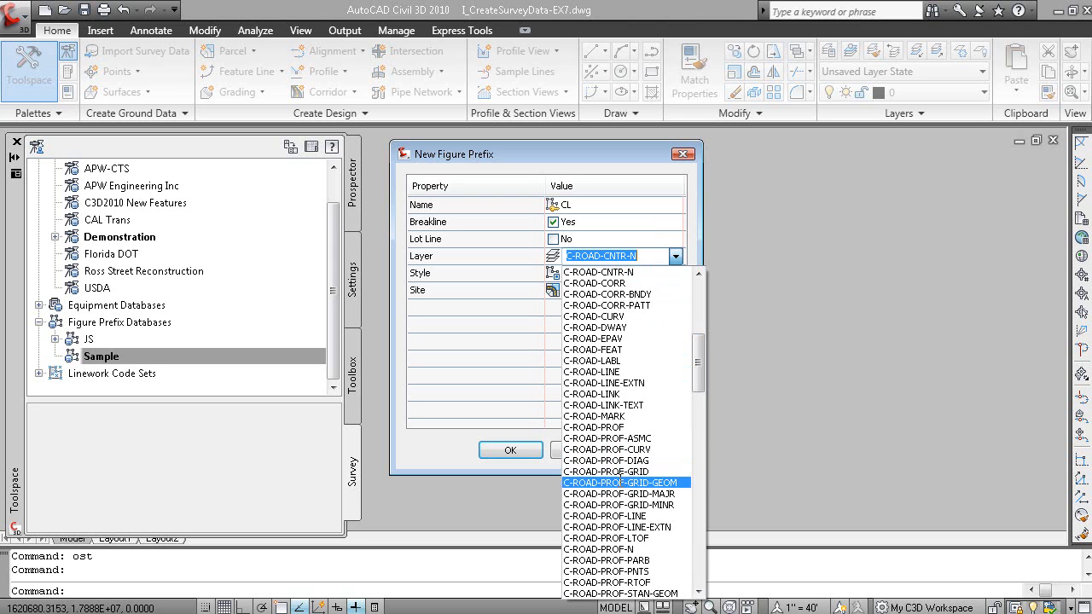
pyautogui.scroll(1, 620, 358)
pyautogui.click(620, 297)
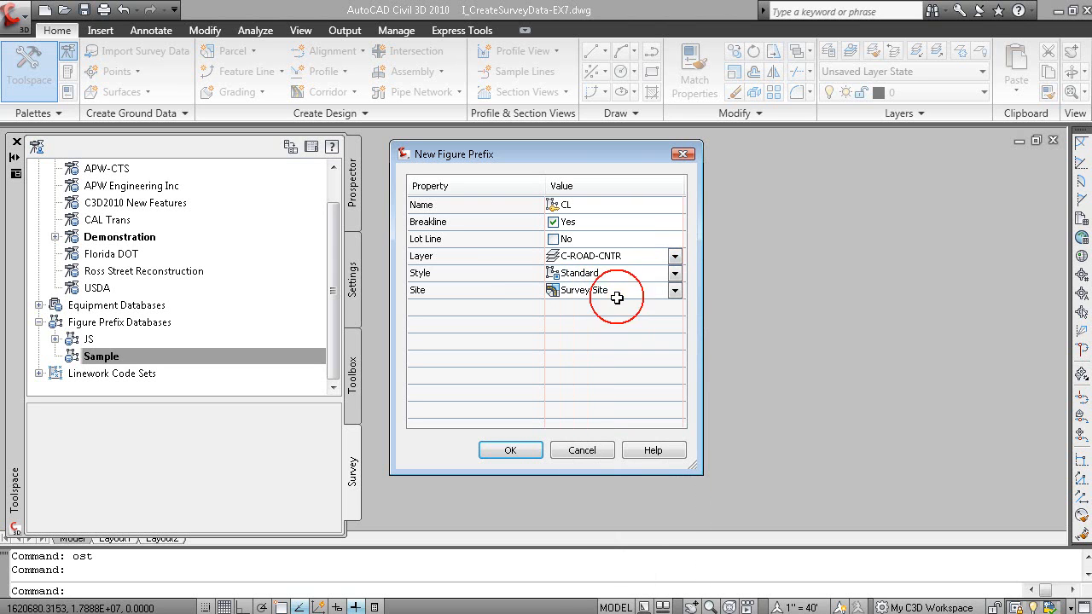
# Assign the Existing Centerline style to the CL prefix and create the prefix
pyautogui.click(679, 273)
pyautogui.click(675, 273)
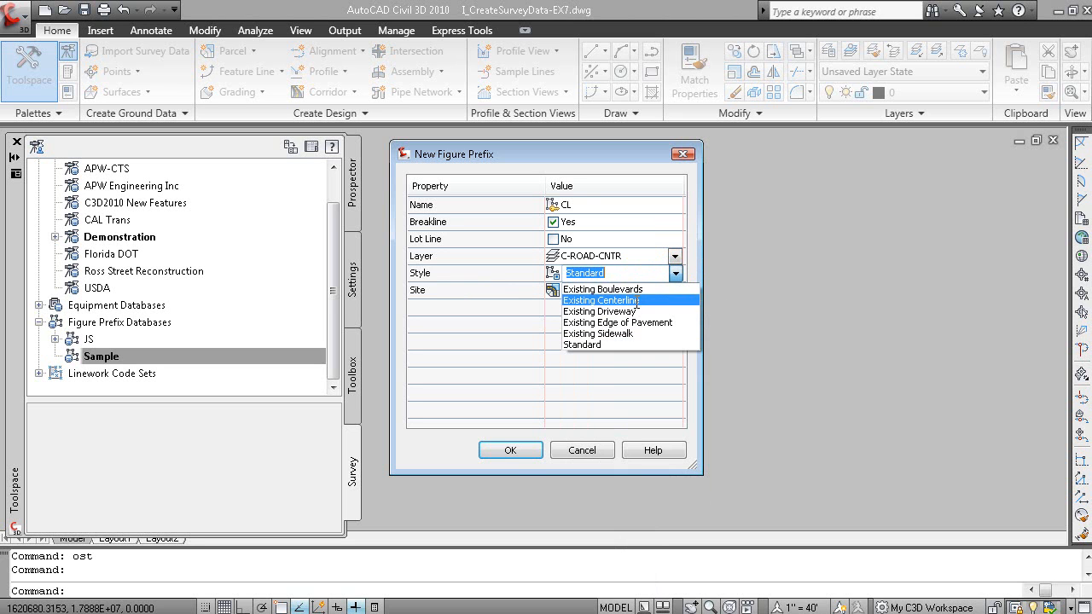
pyautogui.click(756, 408)
pyautogui.click(510, 451)
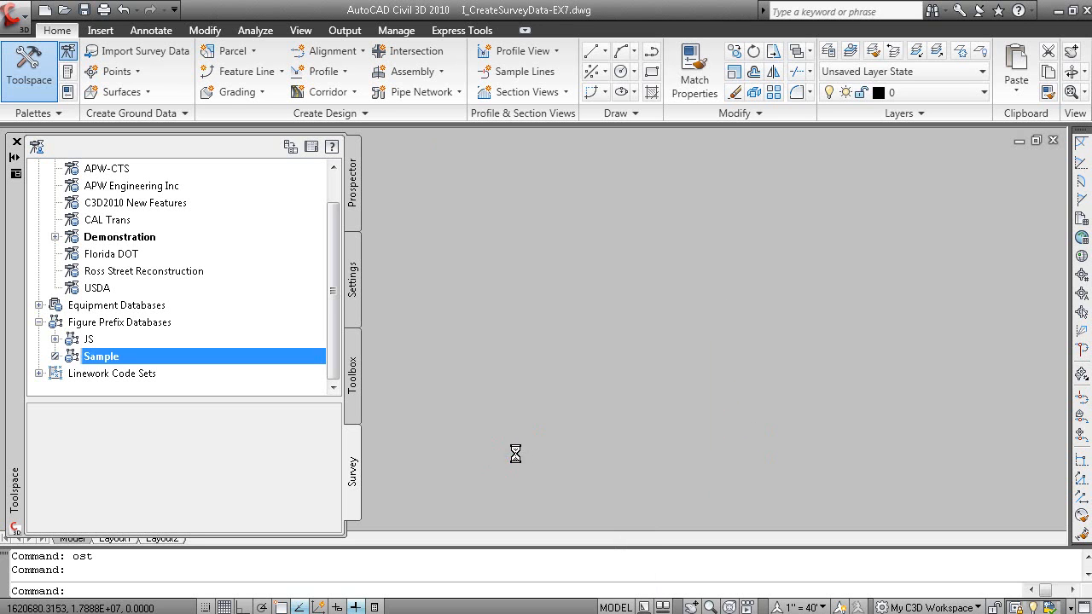
# Expand the Sample figure prefix database and start another new figure prefix in it
pyautogui.click(53, 357)
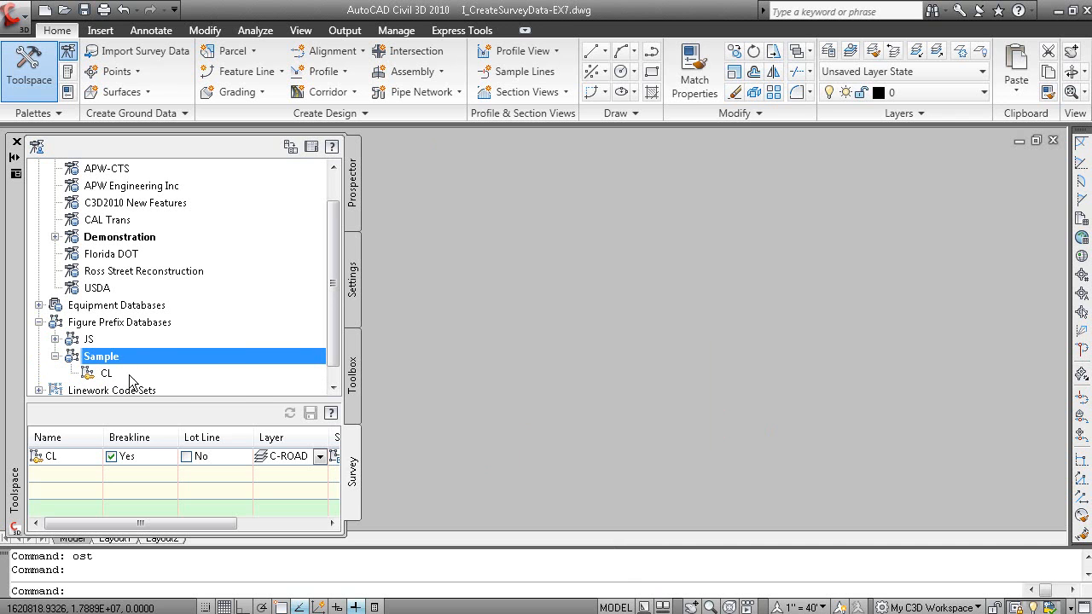
pyautogui.rightClick(141, 358)
pyautogui.click(187, 365)
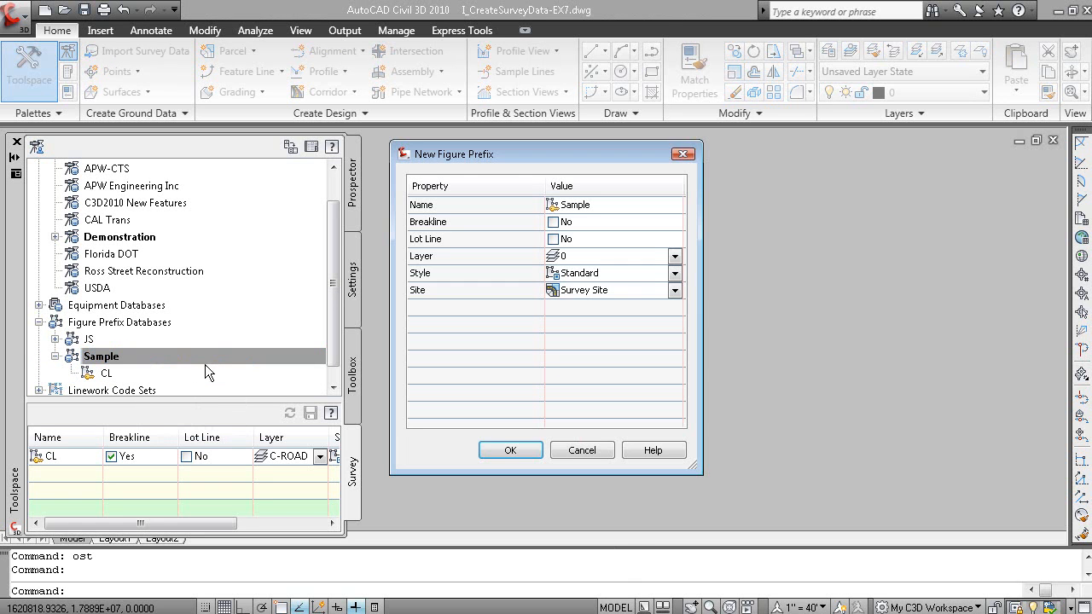
# Check the EP prefix settings on the EX5 slide and return to AutoCAD Civil 3D
pyautogui.hotkey('alt', 'Tab')
pyautogui.hotkey('alt', 'Tab')
pyautogui.hotkey('alt', 'Tab')
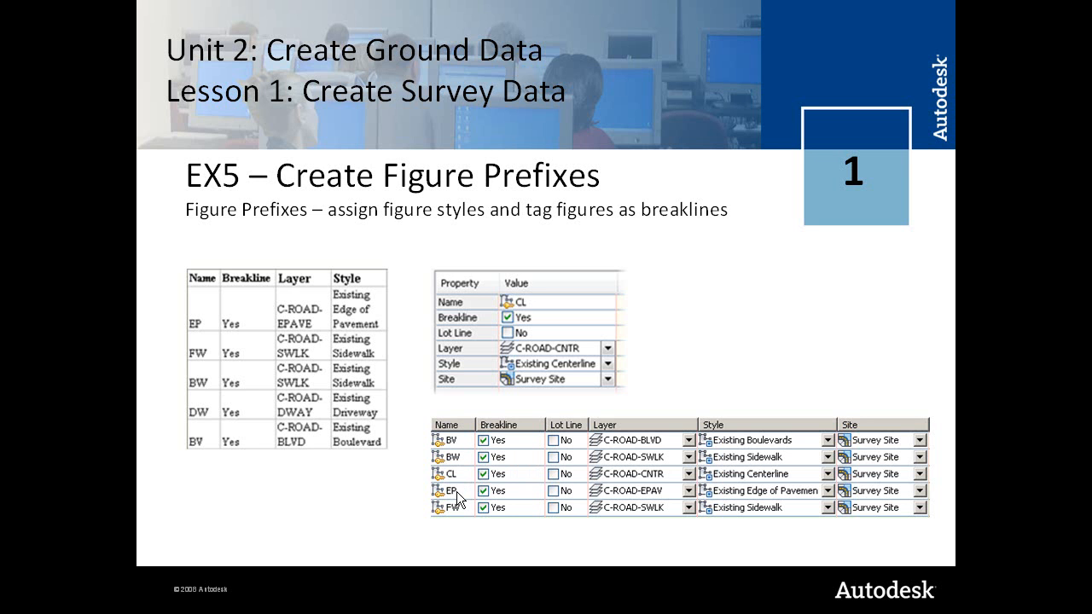
pyautogui.hotkey('alt', 'Tab')
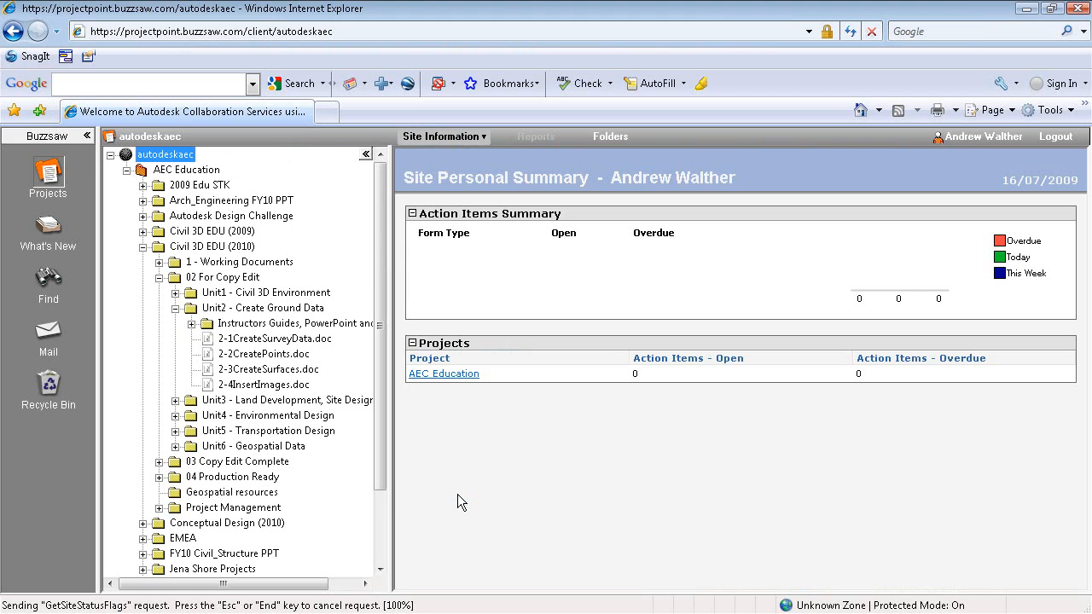
pyautogui.hotkey('alt', 'Tab')
pyautogui.press('super')
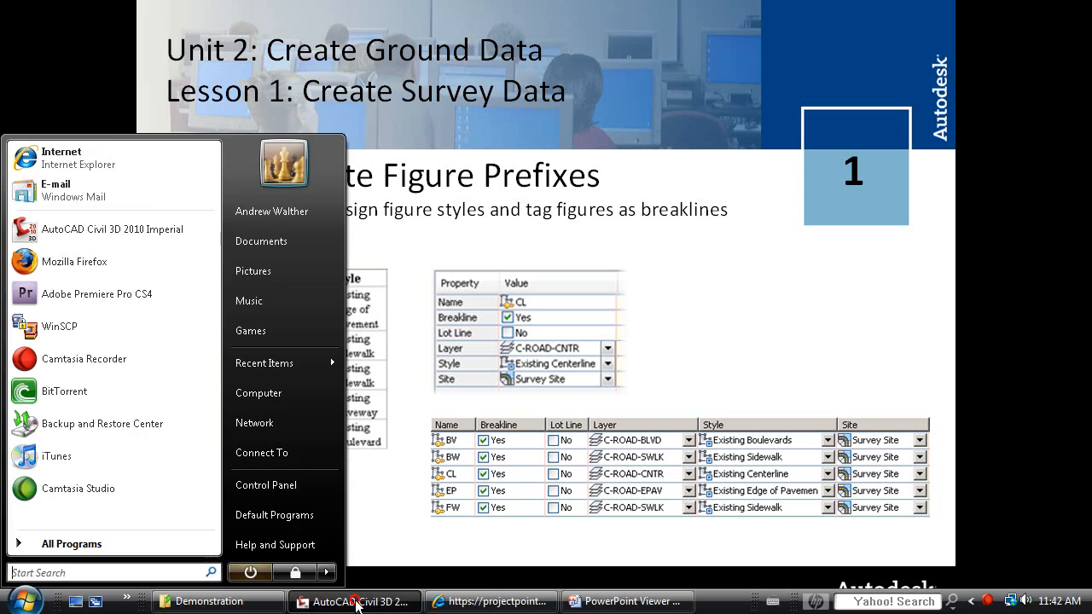
pyautogui.click(358, 607)
# Name the new figure prefix EP and tag it as a breakline
pyautogui.click(592, 204)
pyautogui.write('e')
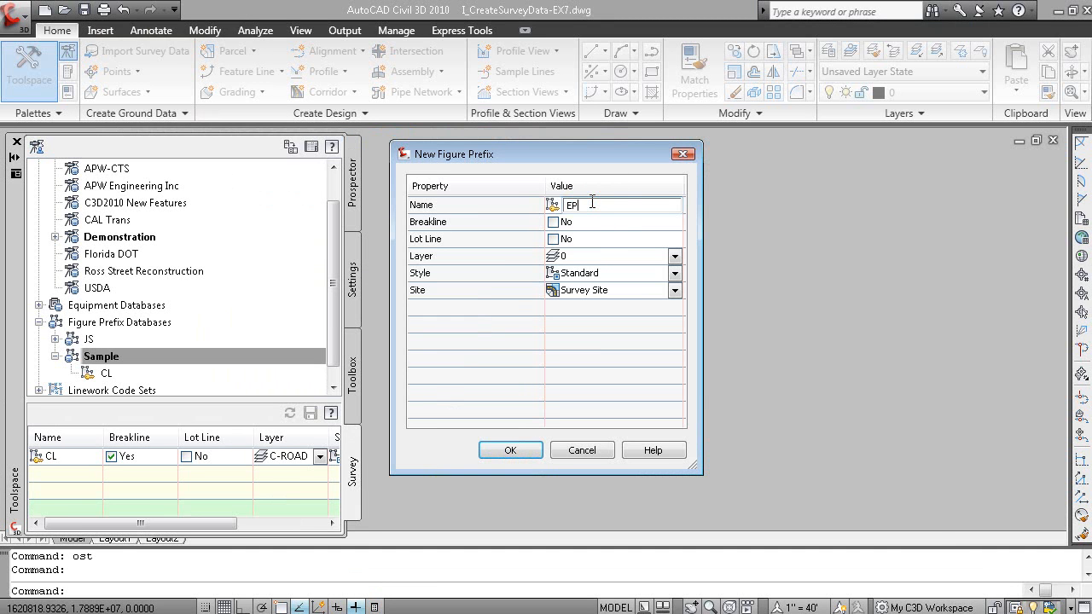
pyautogui.click(553, 221)
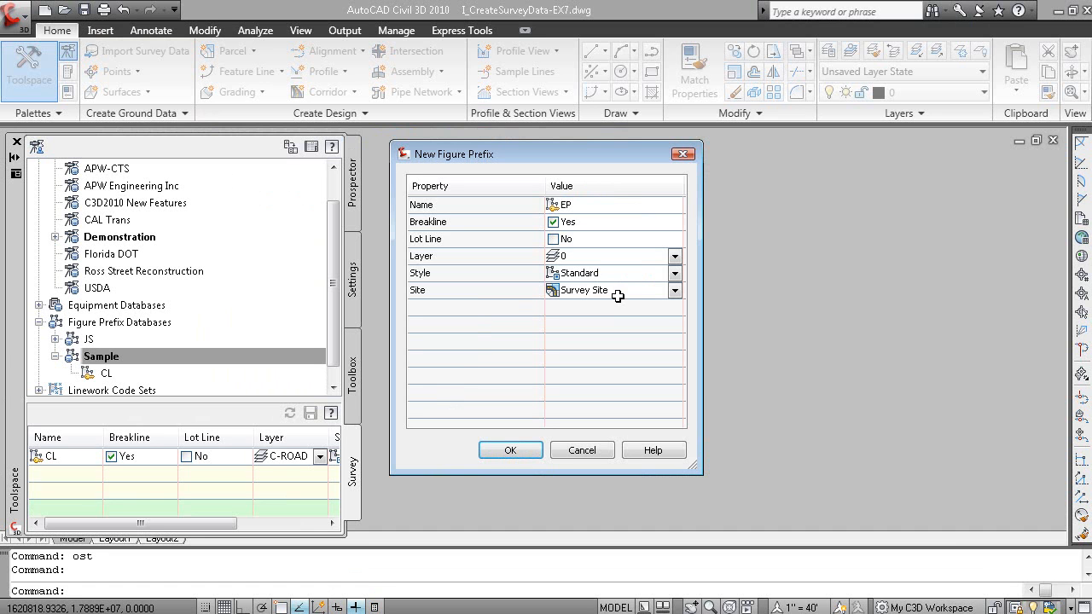
# Set the EP prefix's layer to C-ROAD-EPAV
pyautogui.click(673, 257)
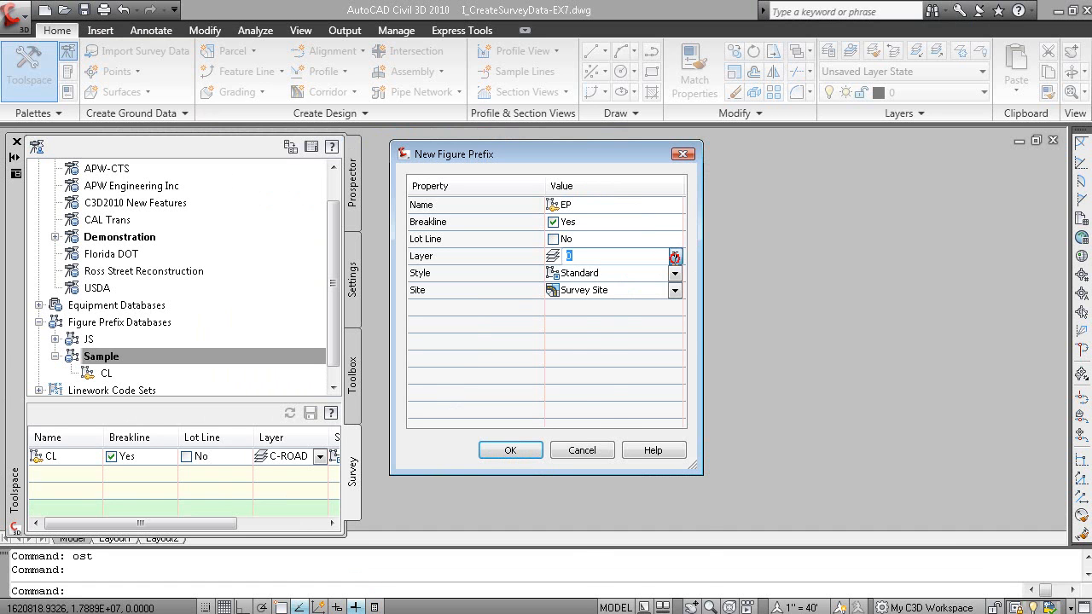
pyautogui.click(674, 256)
pyautogui.moveTo(698, 303); pyautogui.dragTo(698, 339)
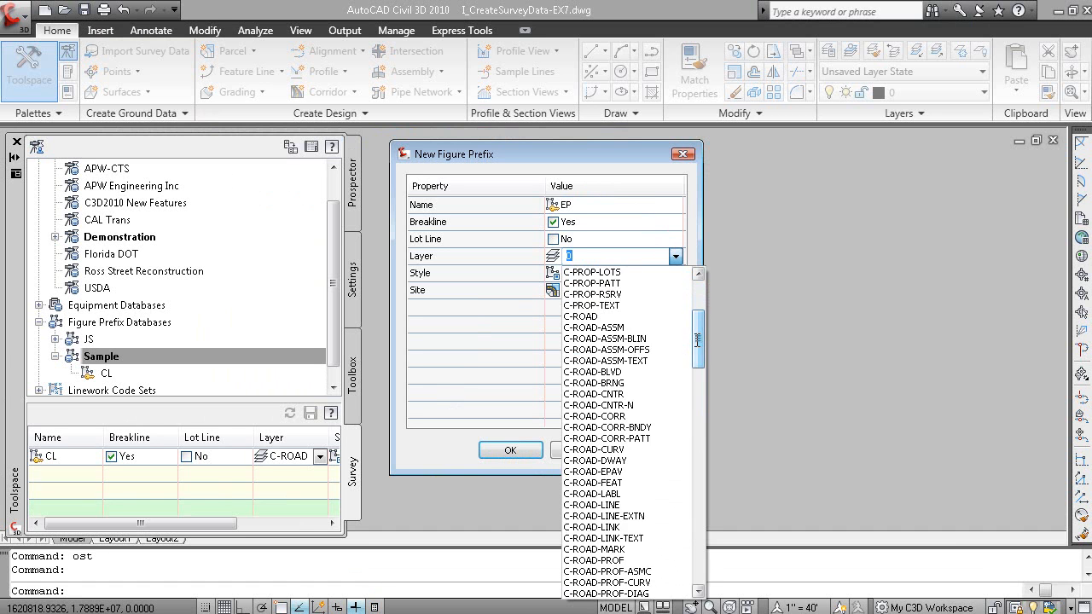
pyautogui.click(635, 472)
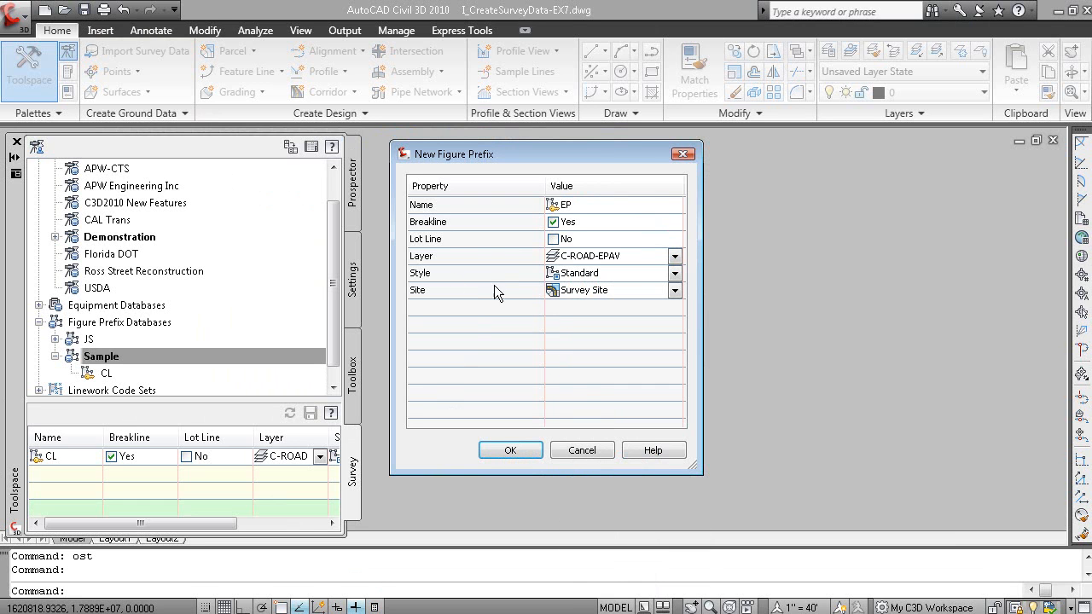
# Assign the Existing Edge of Pavement style to the EP prefix and create the prefix
pyautogui.click(673, 273)
pyautogui.click(674, 273)
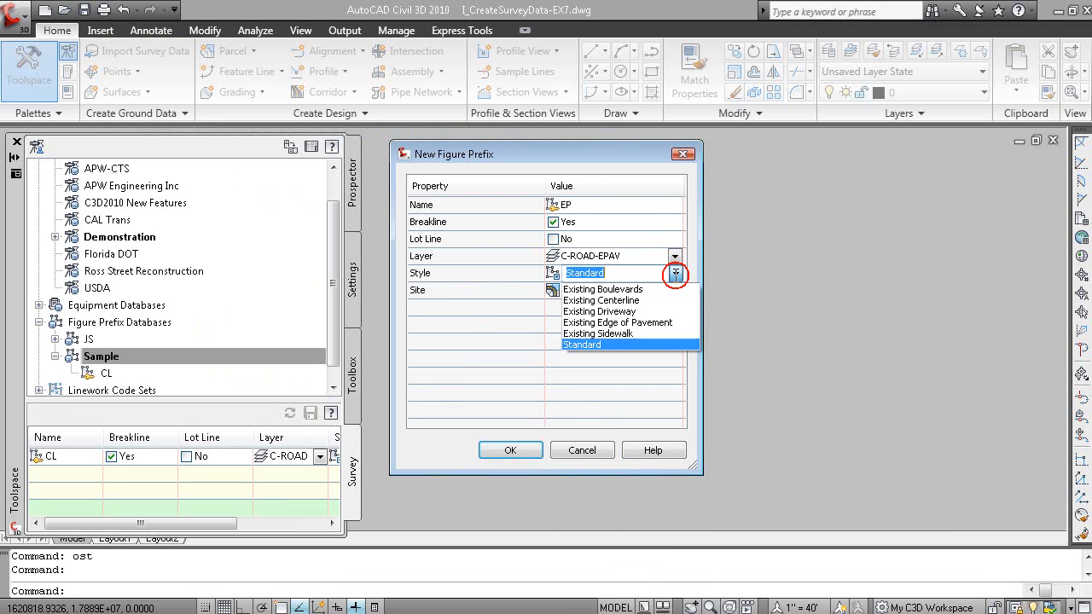
pyautogui.click(618, 322)
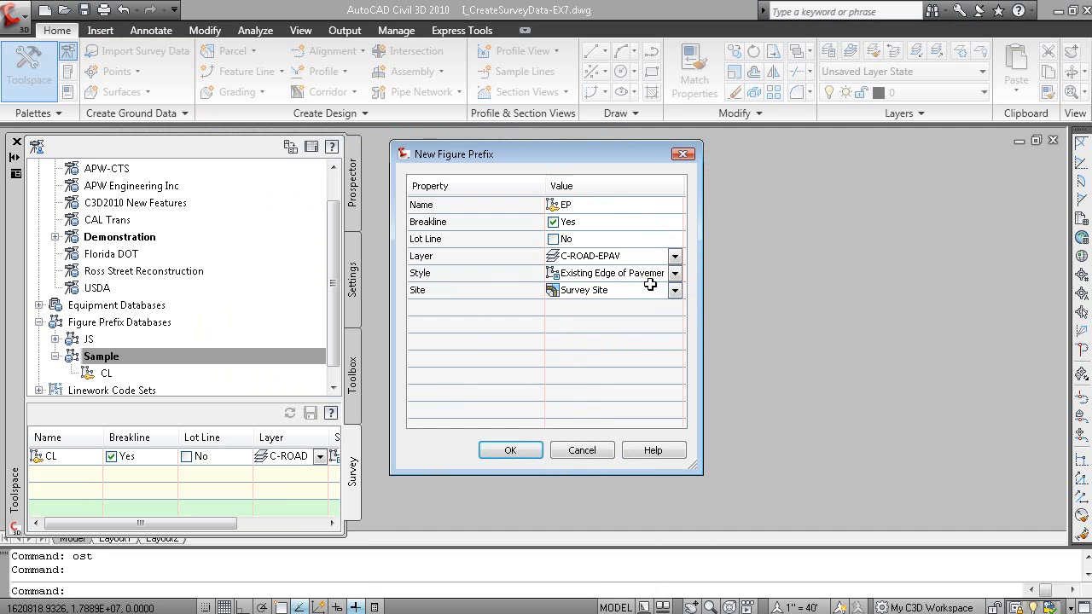
pyautogui.click(510, 451)
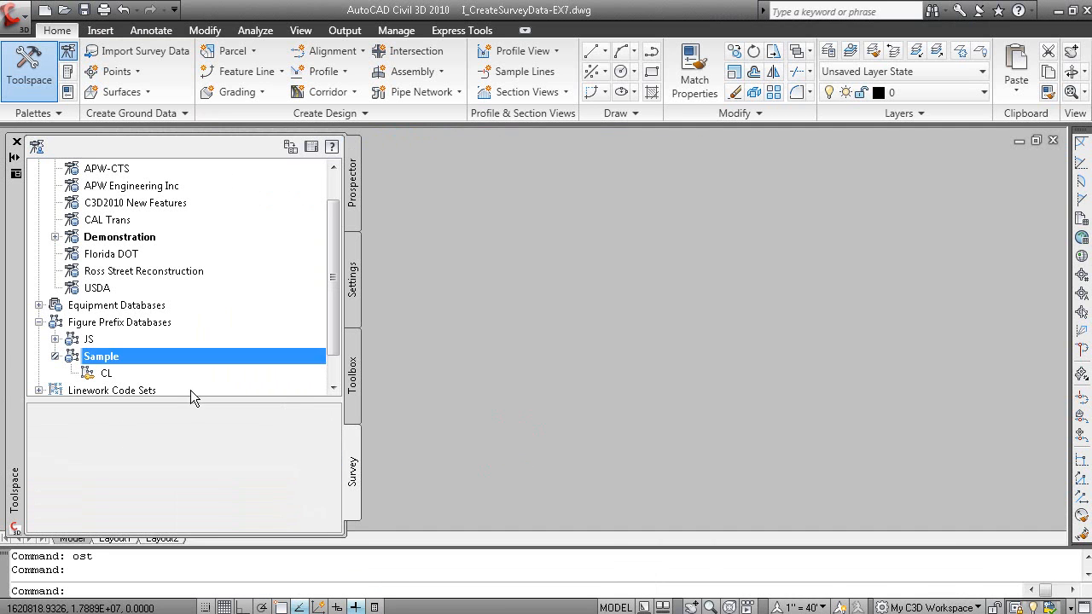
# Open the survey user settings, collapse the categories above Figure Defaults, review the figure defaults and close the settings
pyautogui.scroll(-1, 332, 350)
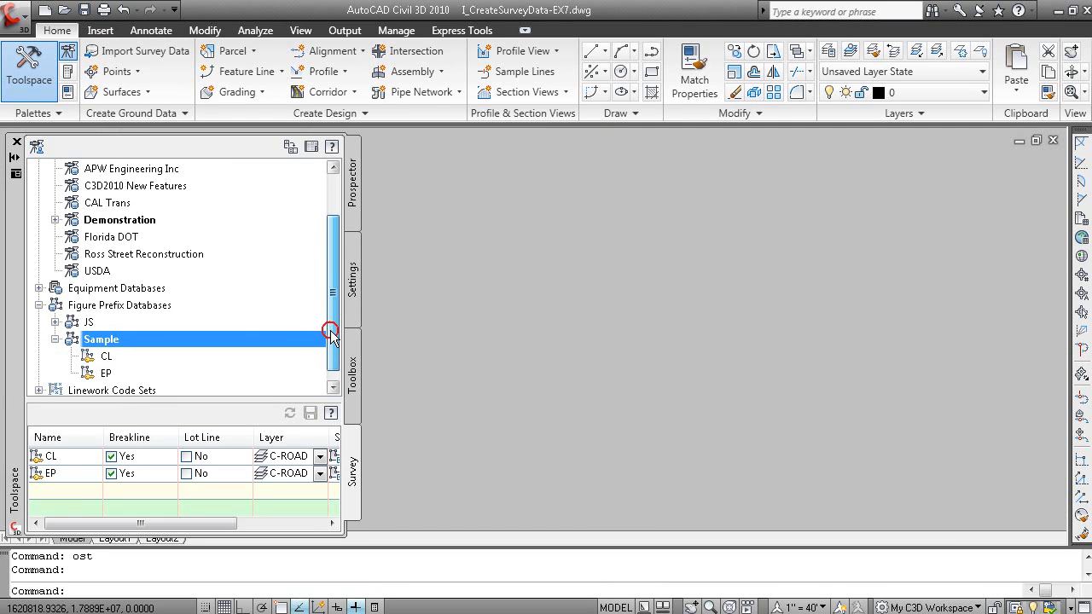
pyautogui.scroll(1, 337, 294)
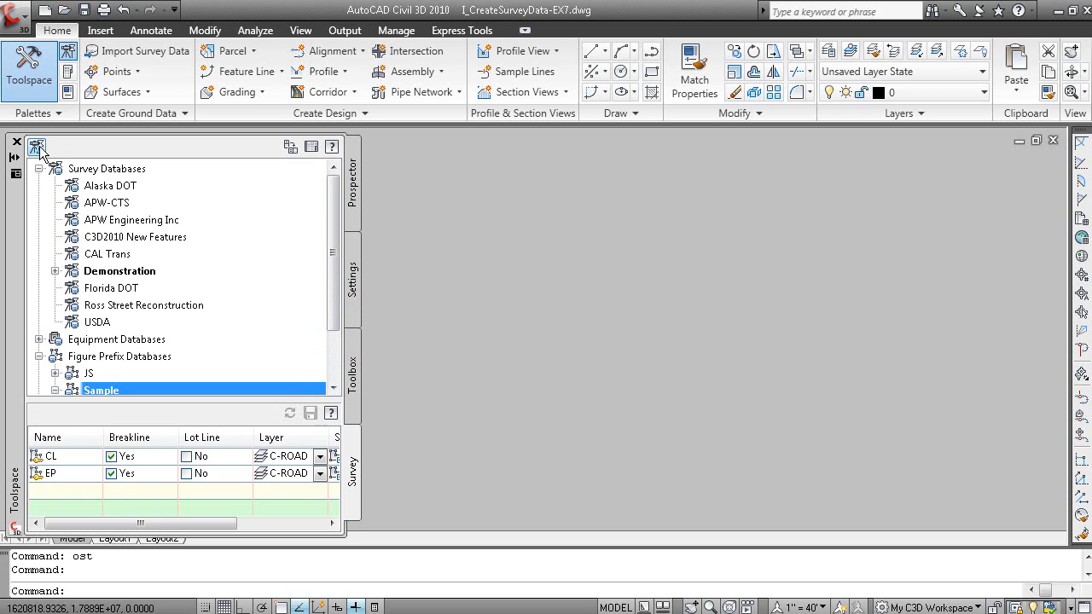
pyautogui.click(37, 146)
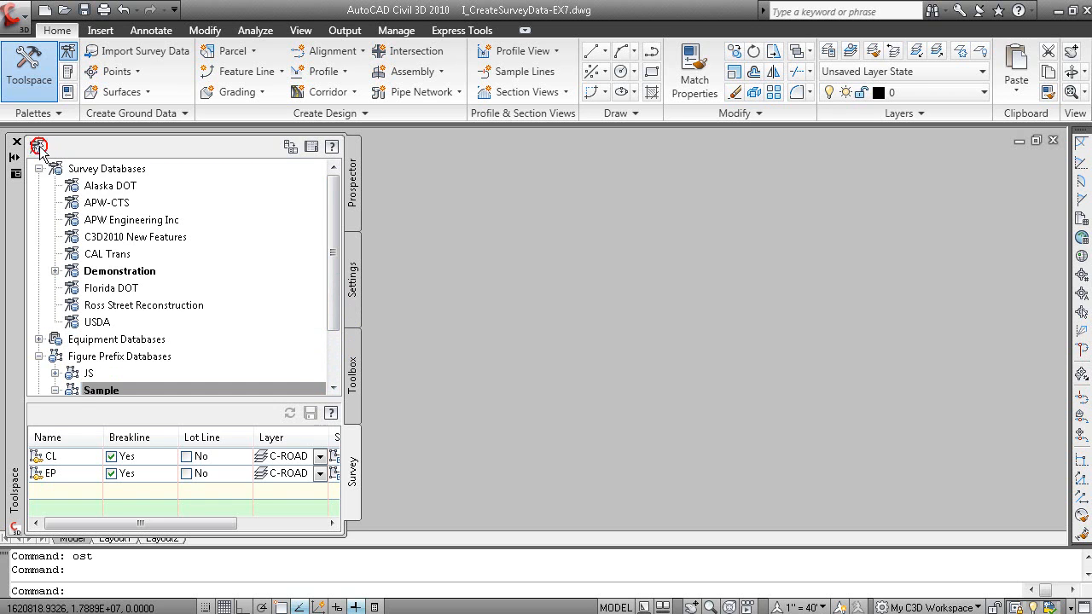
pyautogui.moveTo(755, 459); pyautogui.dragTo(893, 496)
pyautogui.click(360, 234)
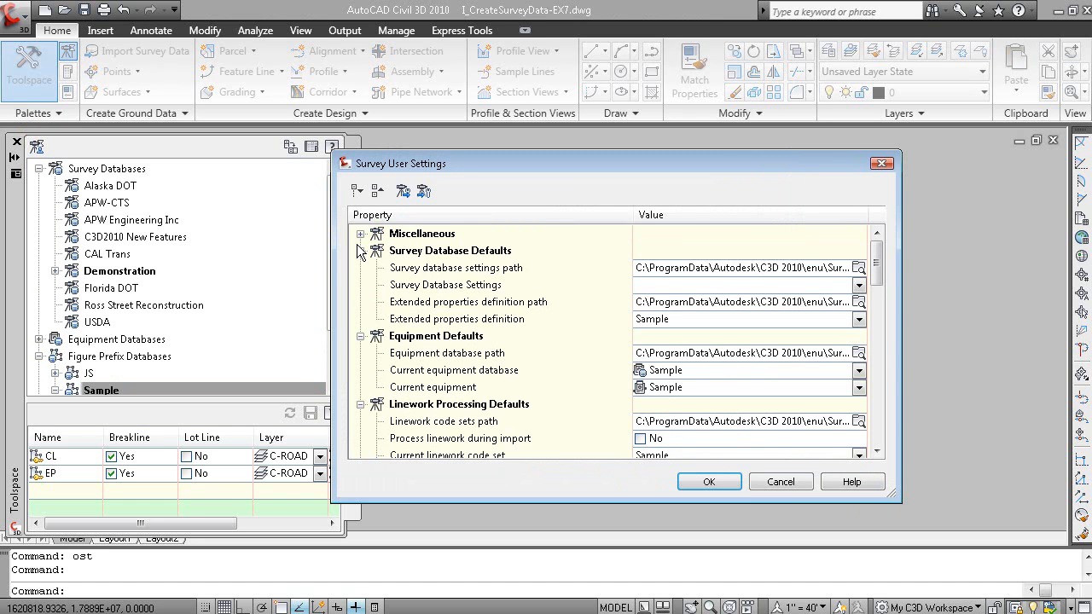
pyautogui.click(360, 251)
pyautogui.click(360, 268)
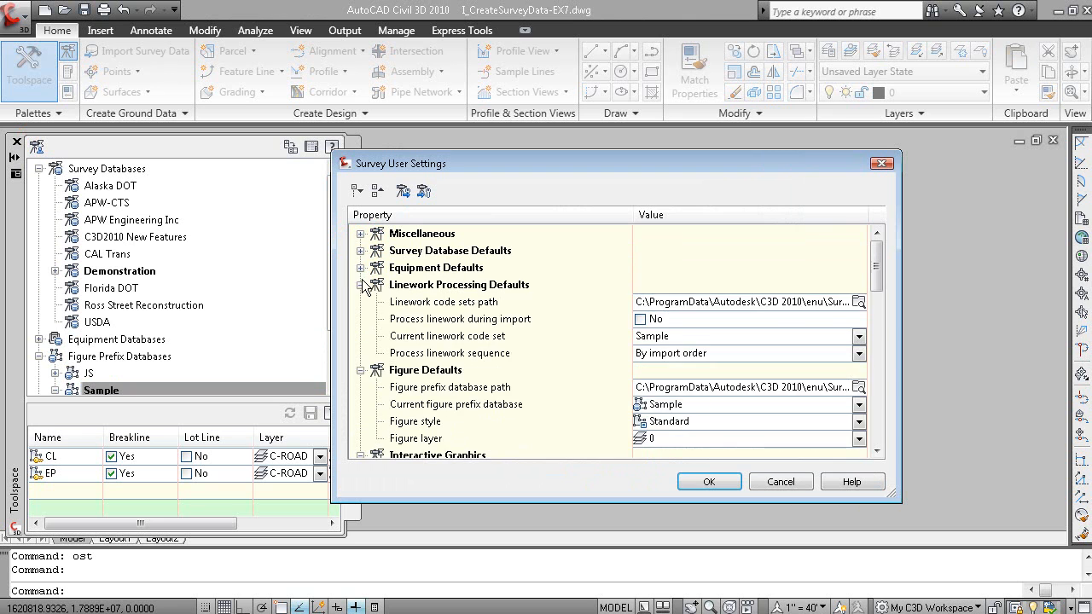
pyautogui.click(359, 285)
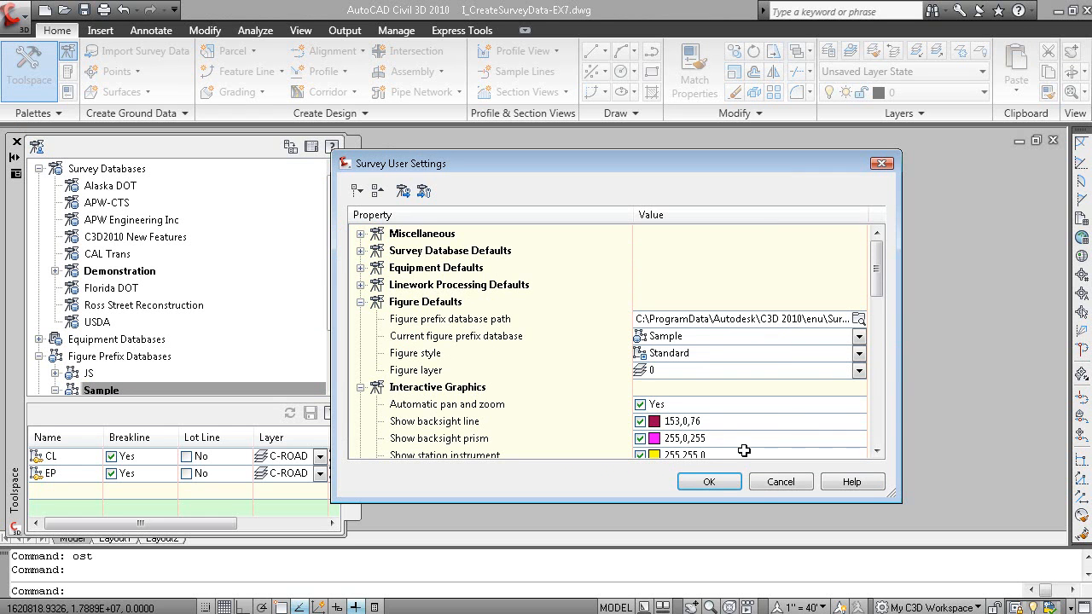
pyautogui.click(713, 481)
# Advance the slide show to the EX6 – Import Survey Data slide and return to AutoCAD Civil 3D
pyautogui.hotkey('alt', 'Tab')
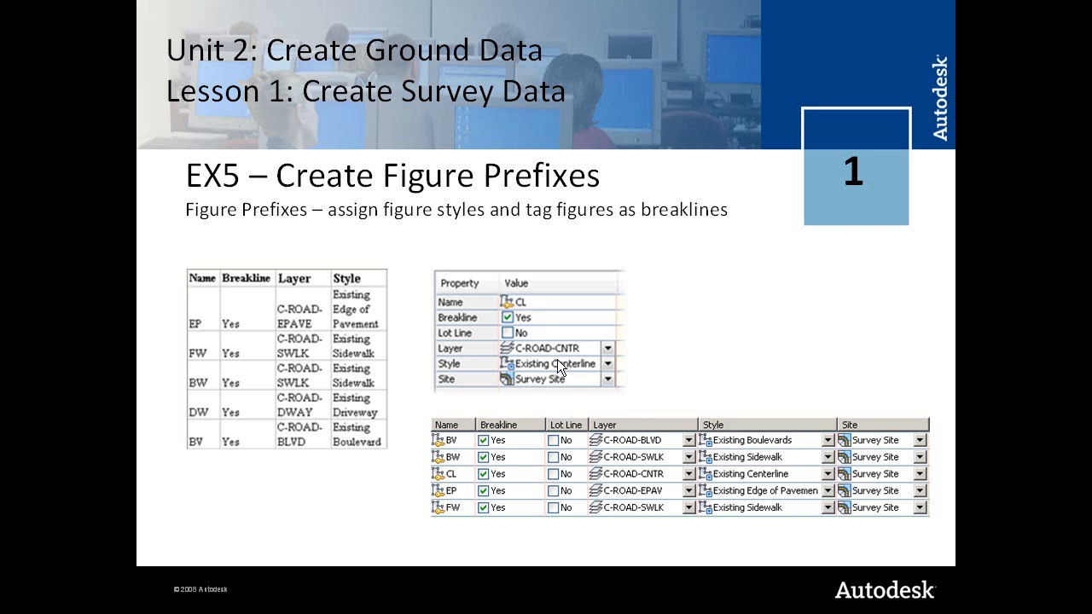
pyautogui.click(480, 314)
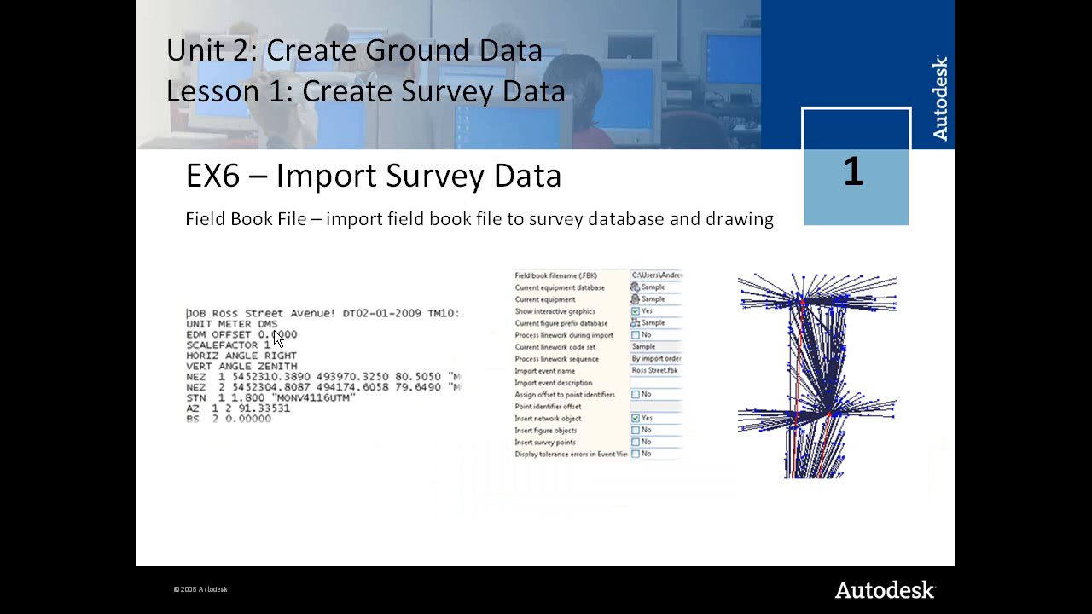
pyautogui.hotkey('alt', 'Tab')
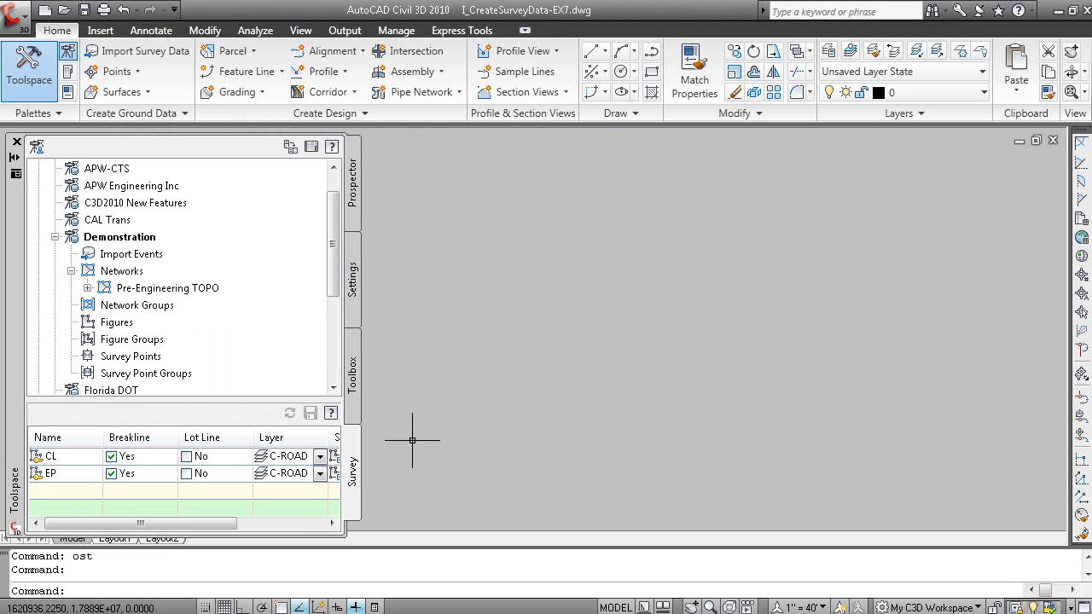
# Switch to Windows Explorer and browse to the Lesson 1 - Working with Survey Data folder in the Unit2 - Create Ground Data files
pyautogui.press('super')
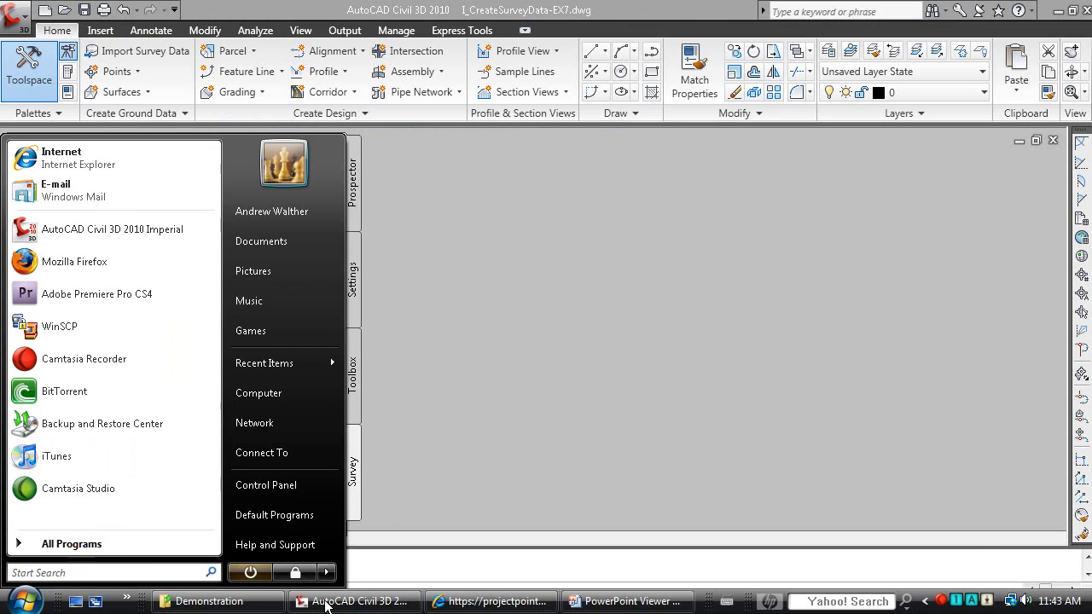
pyautogui.click(274, 602)
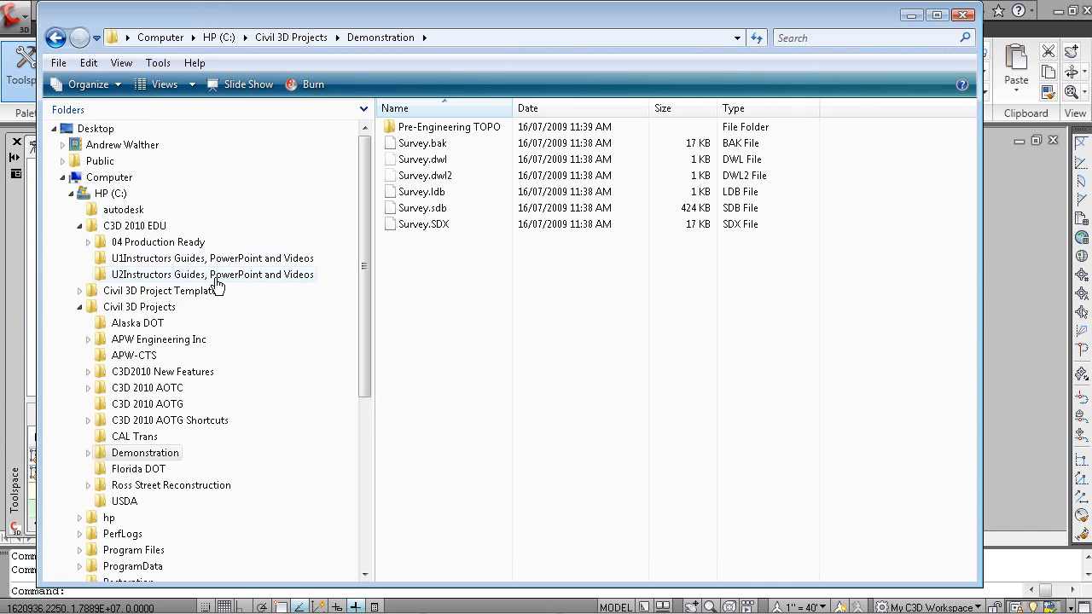
pyautogui.click(88, 242)
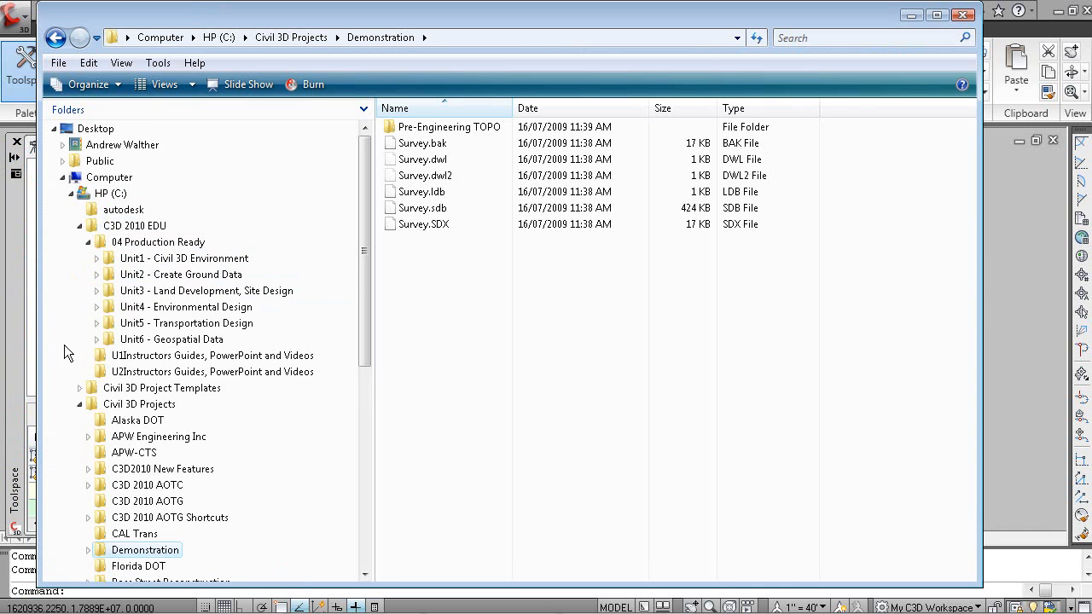
pyautogui.click(192, 275)
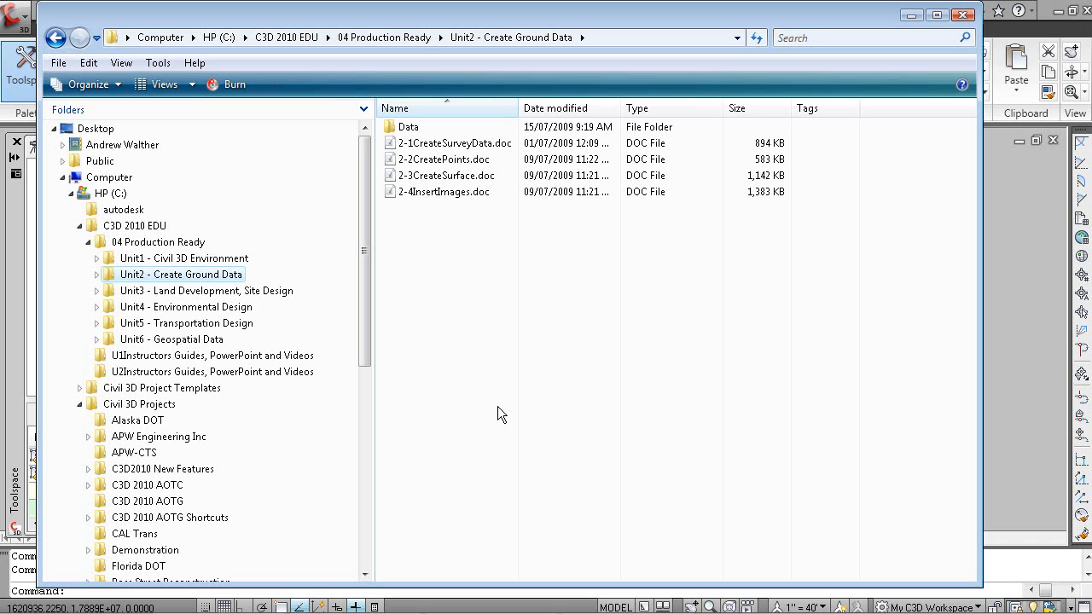
pyautogui.doubleClick(407, 128)
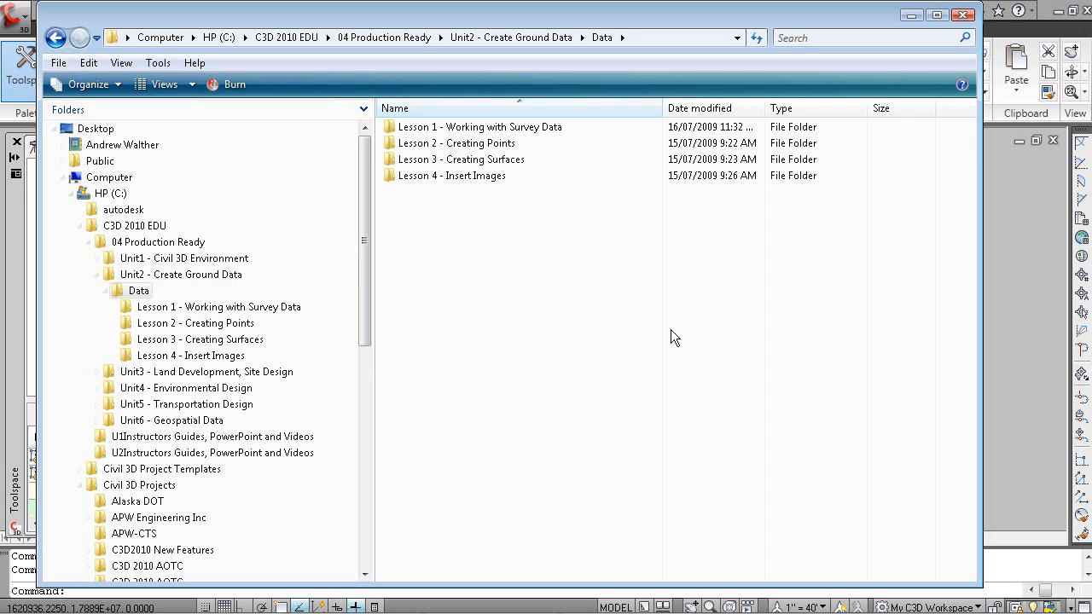
pyautogui.doubleClick(512, 127)
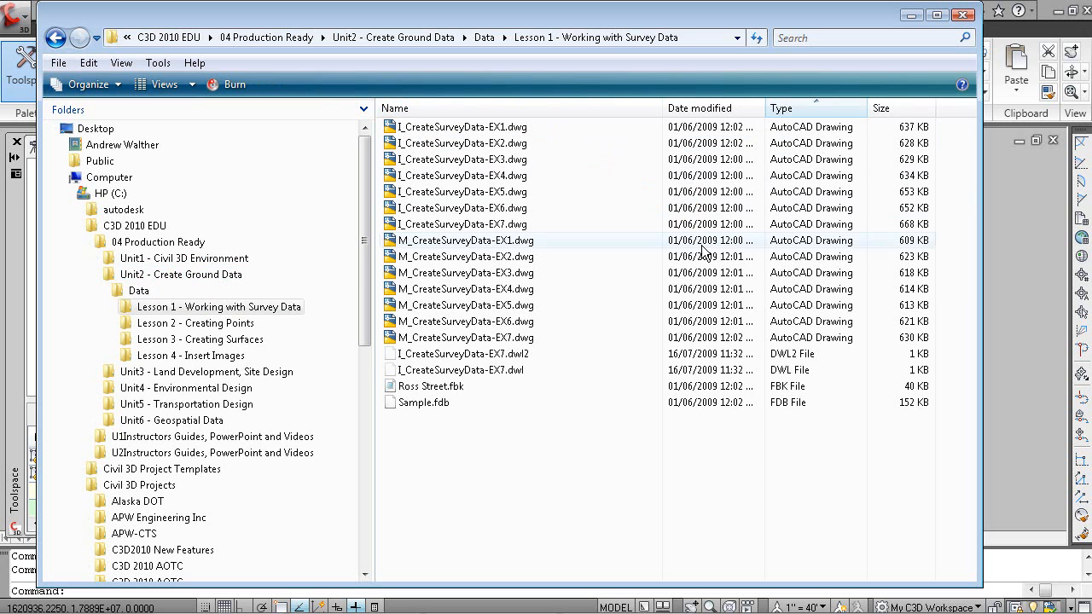
# Open Ross Street.fbk in Notepad, enlarge the window to examine the field book data, and return to AutoCAD Civil 3D
pyautogui.click(408, 387)
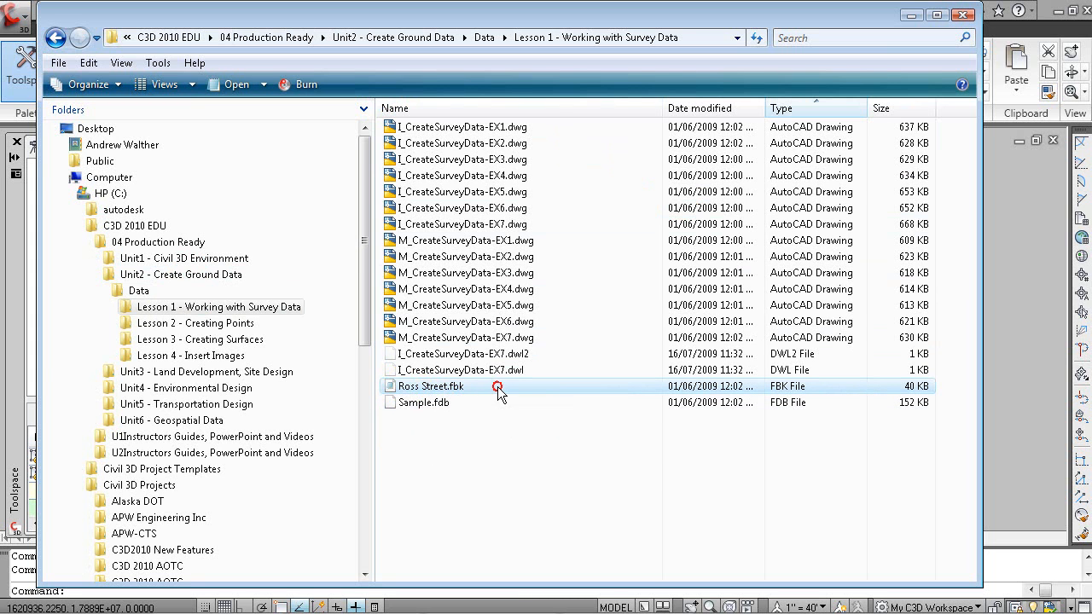
pyautogui.doubleClick(498, 386)
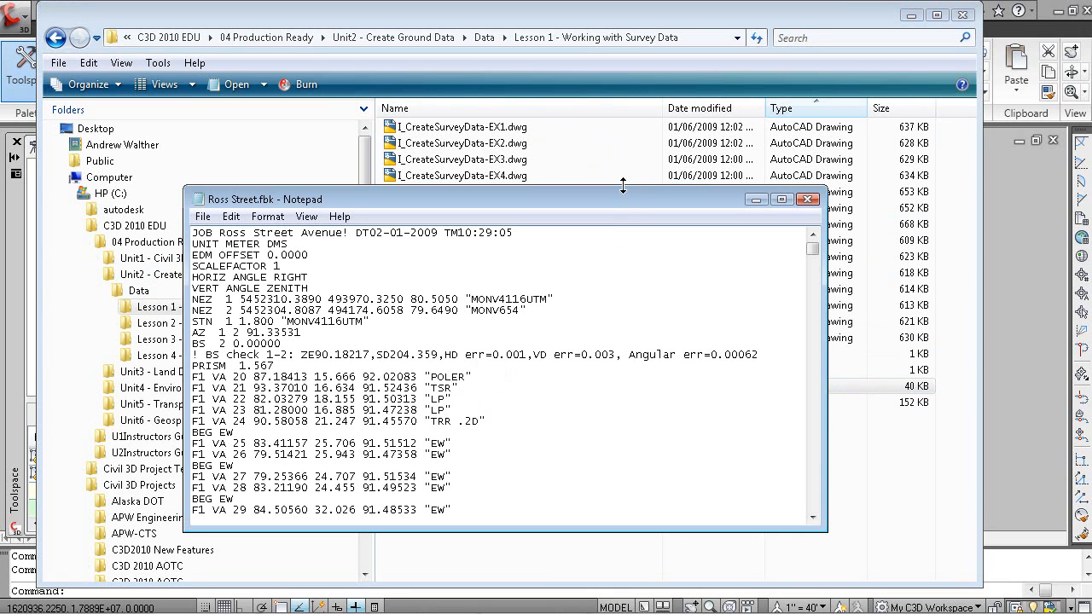
pyautogui.moveTo(623, 186); pyautogui.dragTo(627, 128)
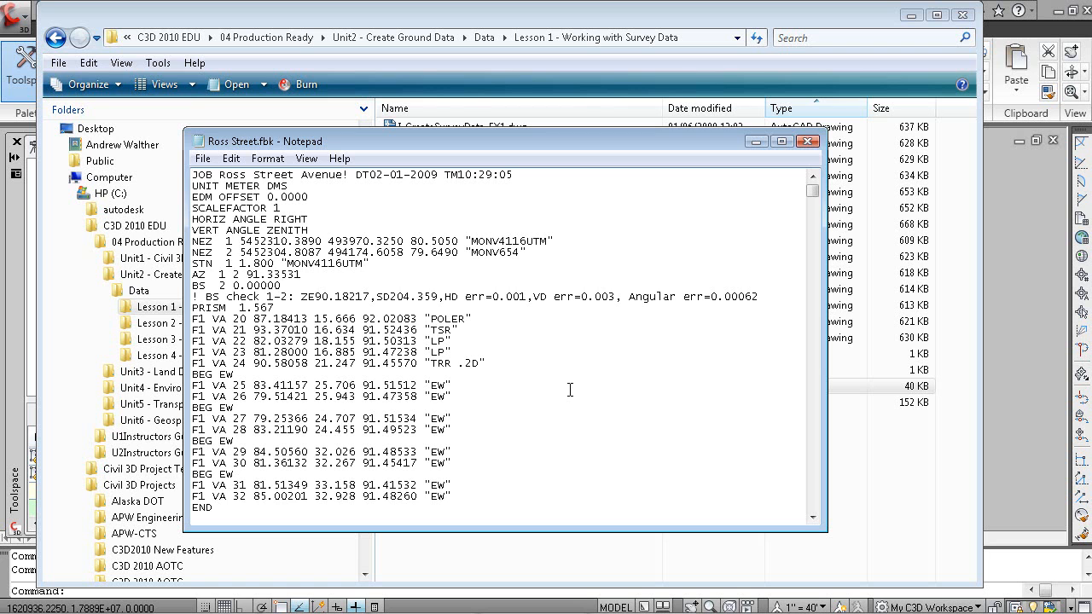
pyautogui.click(1005, 281)
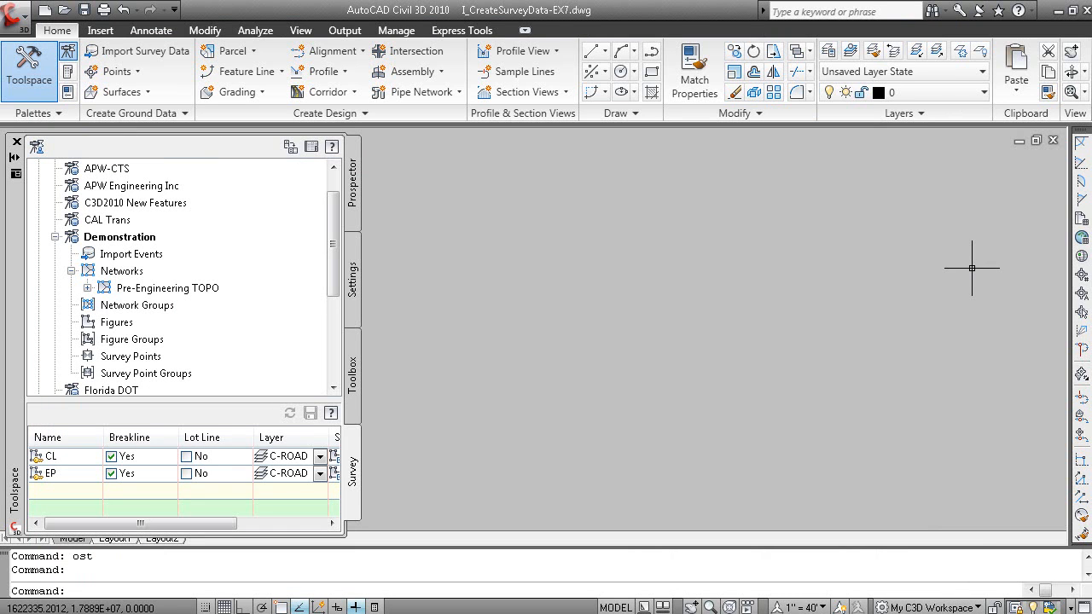
# Review the field book import settings on the EX6 slide and switch back to AutoCAD Civil 3D
pyautogui.hotkey('alt', 'Tab')
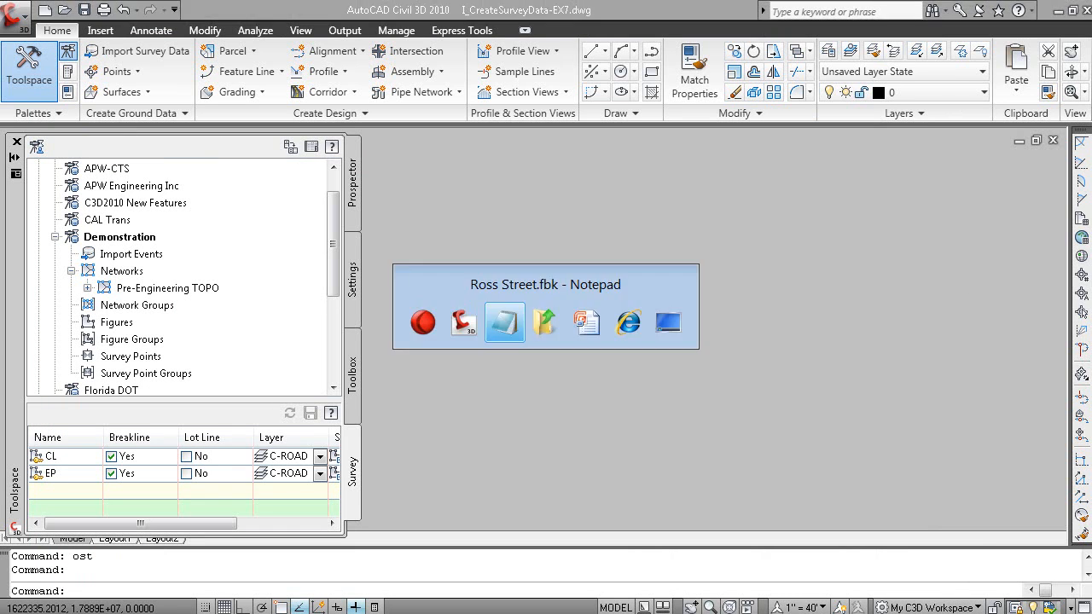
pyautogui.hotkey('alt', 'Tab')
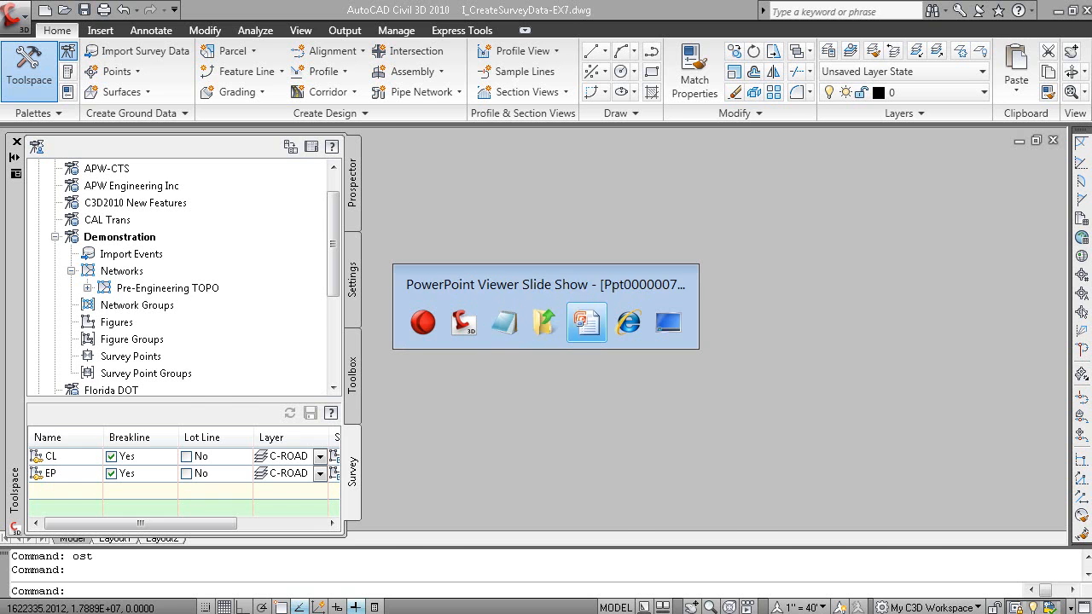
pyautogui.hotkey('alt', 'Tab')
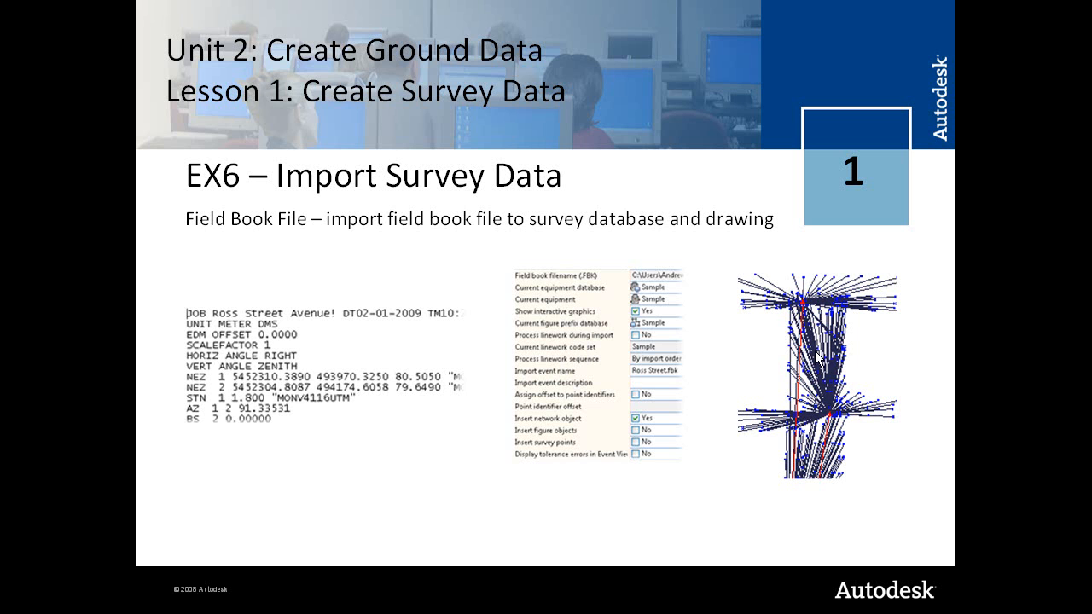
pyautogui.hotkey('alt', 'Tab')
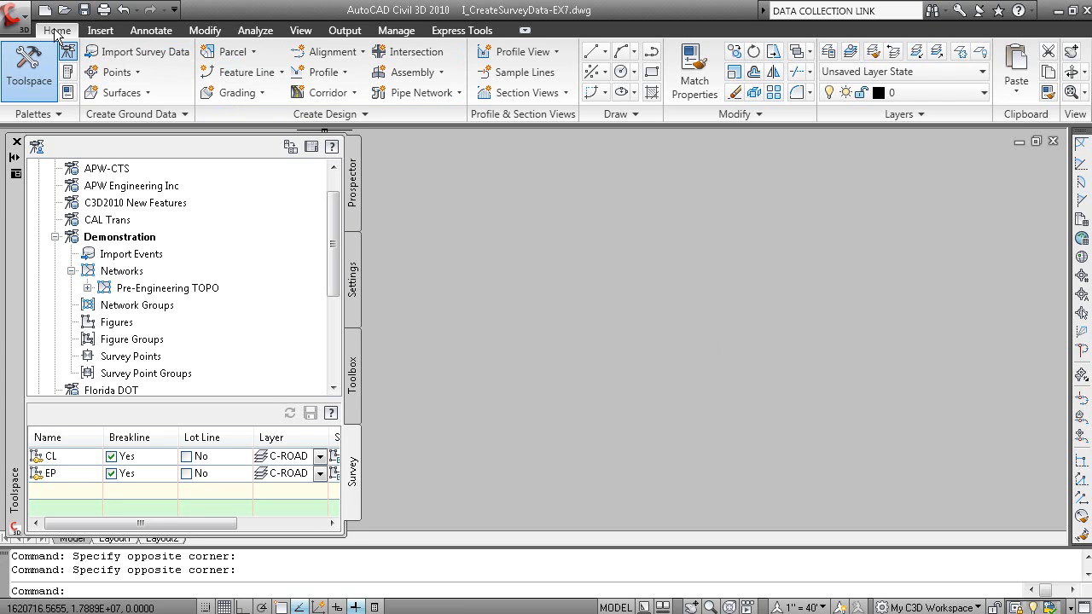
# Start the Survey Data Collection Link and open its file format conversion in Survey Link
pyautogui.click(146, 113)
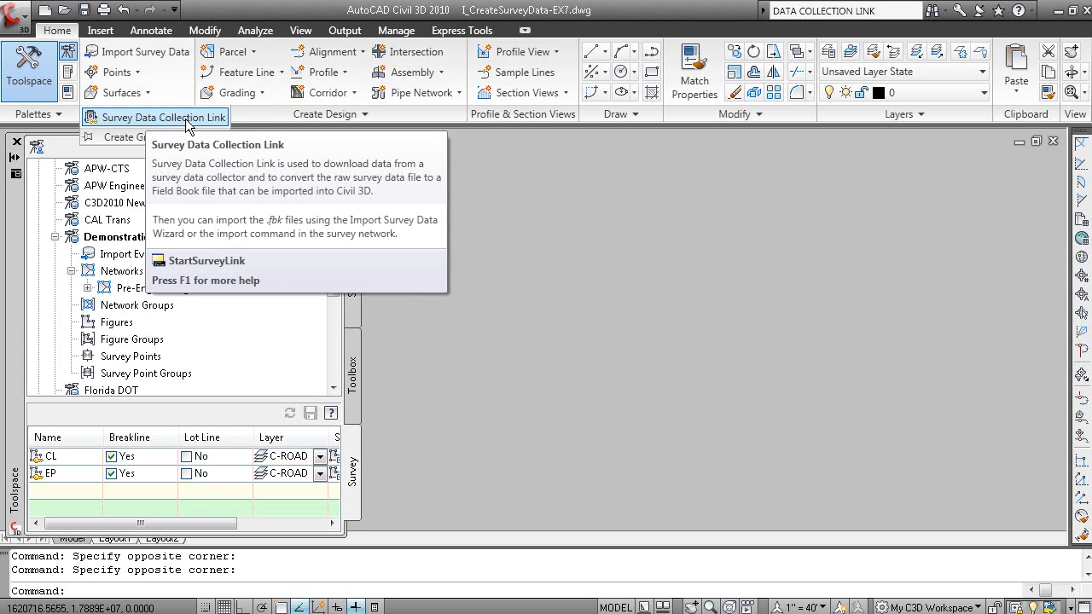
pyautogui.click(185, 118)
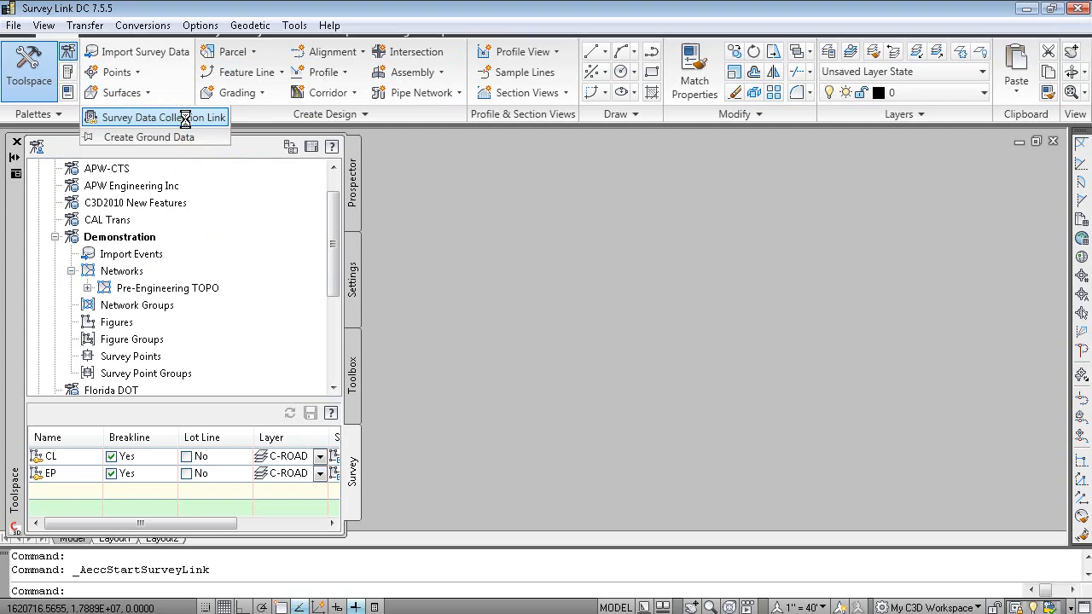
pyautogui.click(145, 25)
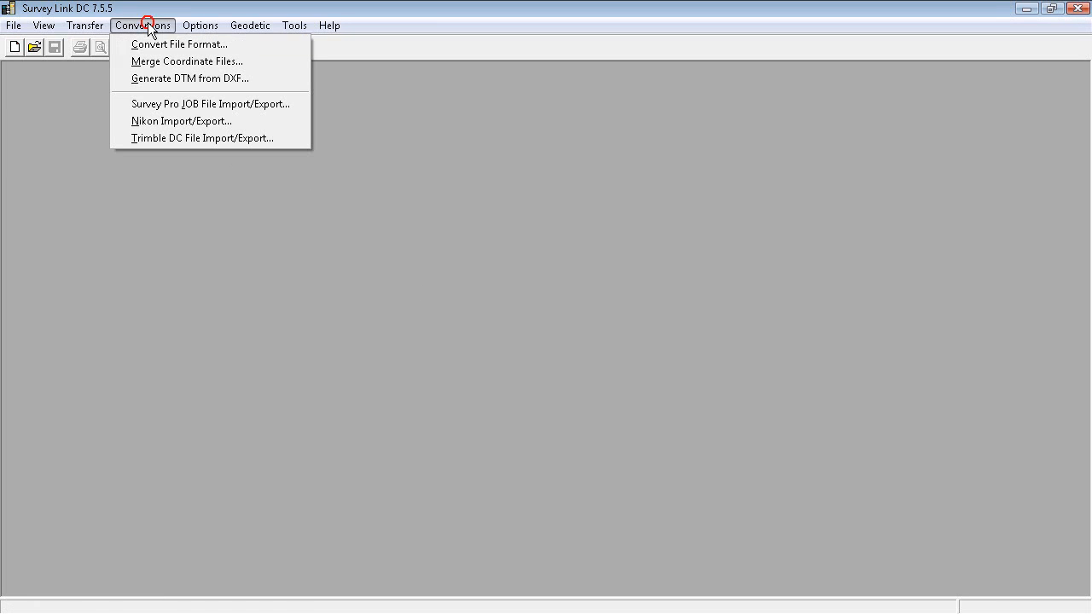
pyautogui.click(208, 46)
# Choose a raw data conversion from TDS Raw Data (.rw5) to Autodesk-Softdesk FBK, then close Survey Link without converting
pyautogui.click(461, 220)
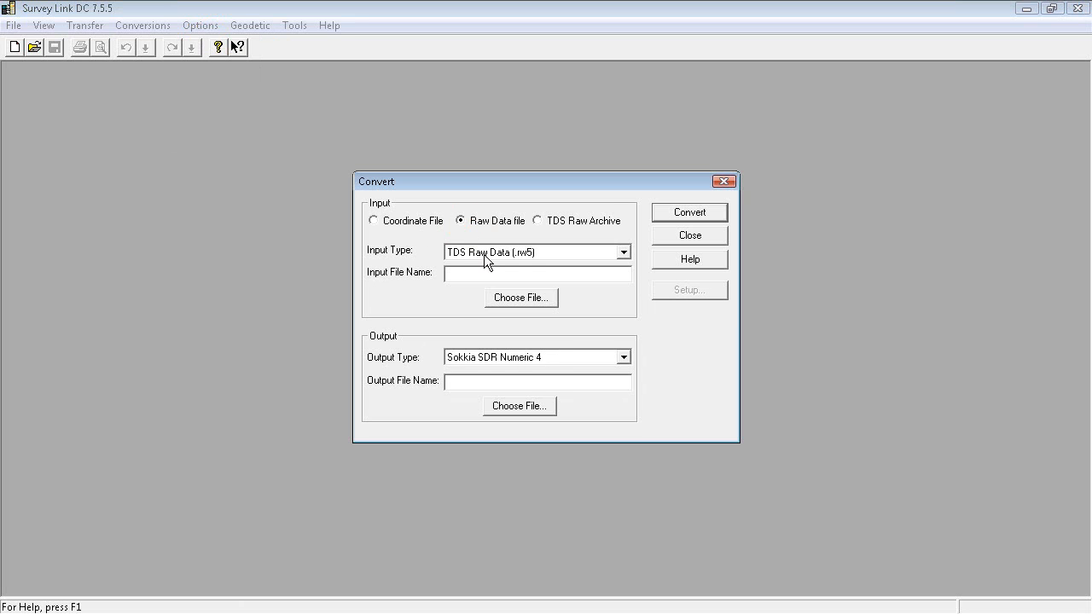
pyautogui.click(486, 253)
pyautogui.click(488, 256)
pyautogui.click(508, 357)
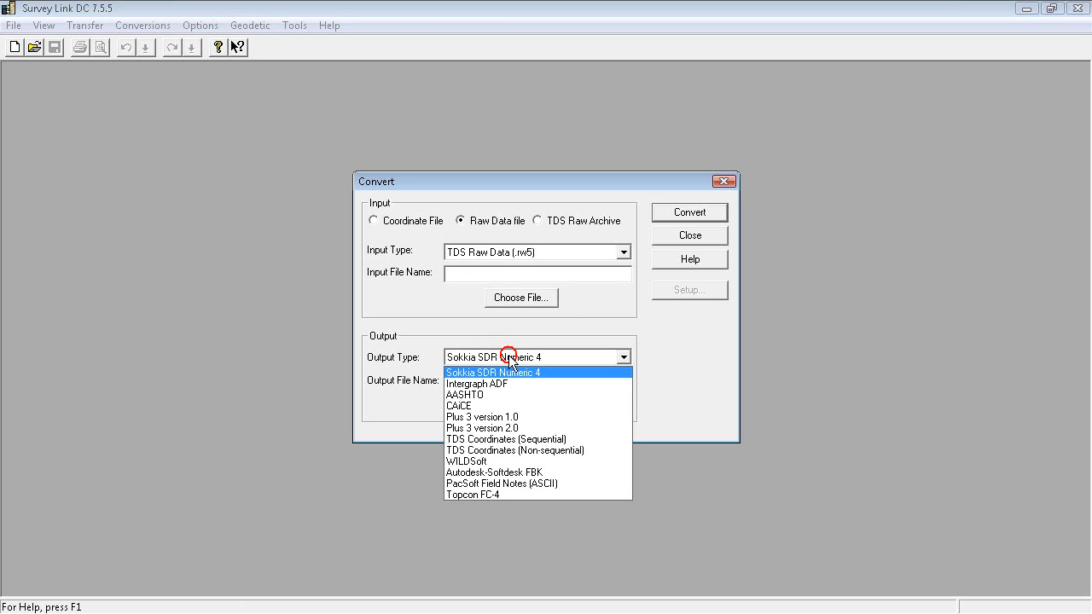
pyautogui.click(504, 472)
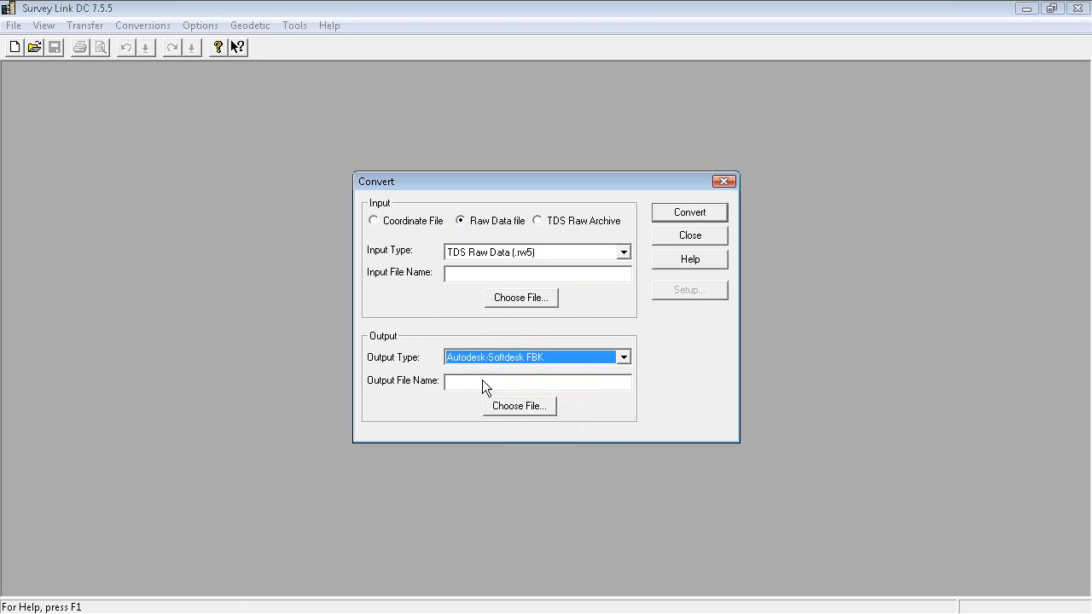
pyautogui.click(690, 236)
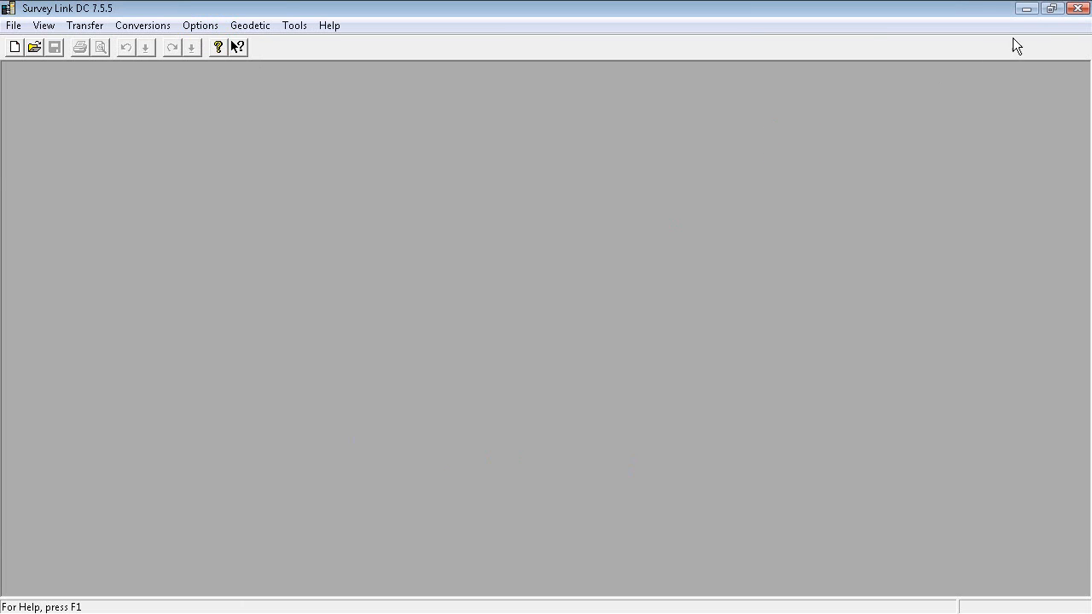
pyautogui.click(1078, 7)
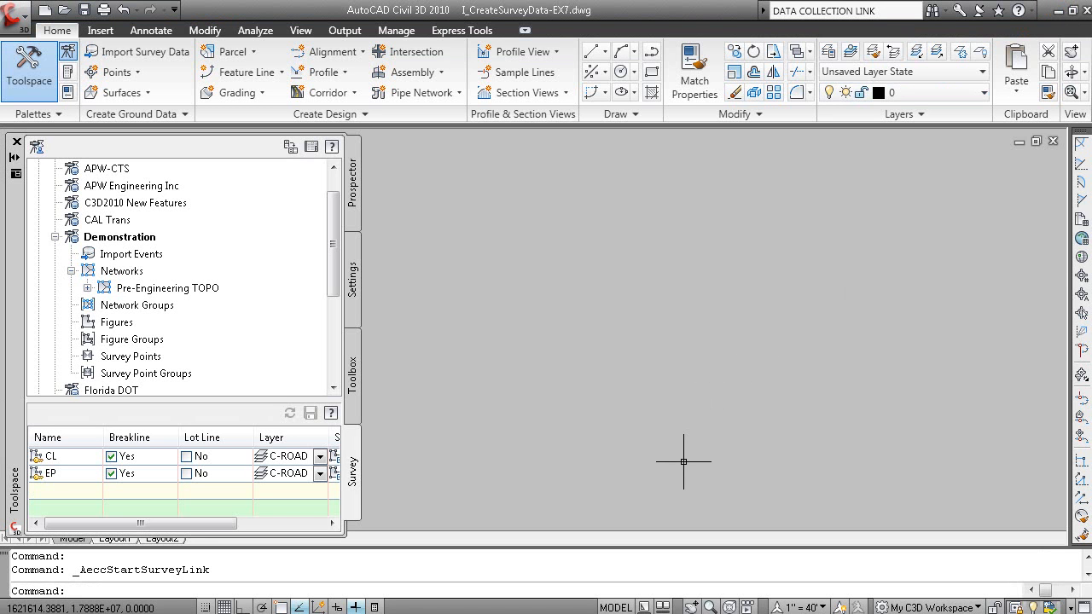
# Switch to Ross Street.fbk in Notepad, examine the observation lines and figure commands such as BEG CUR, and close the file
pyautogui.hotkey('alt', 'Tab')
pyautogui.hotkey('alt', 'Tab')
pyautogui.hotkey('alt', 'Tab')
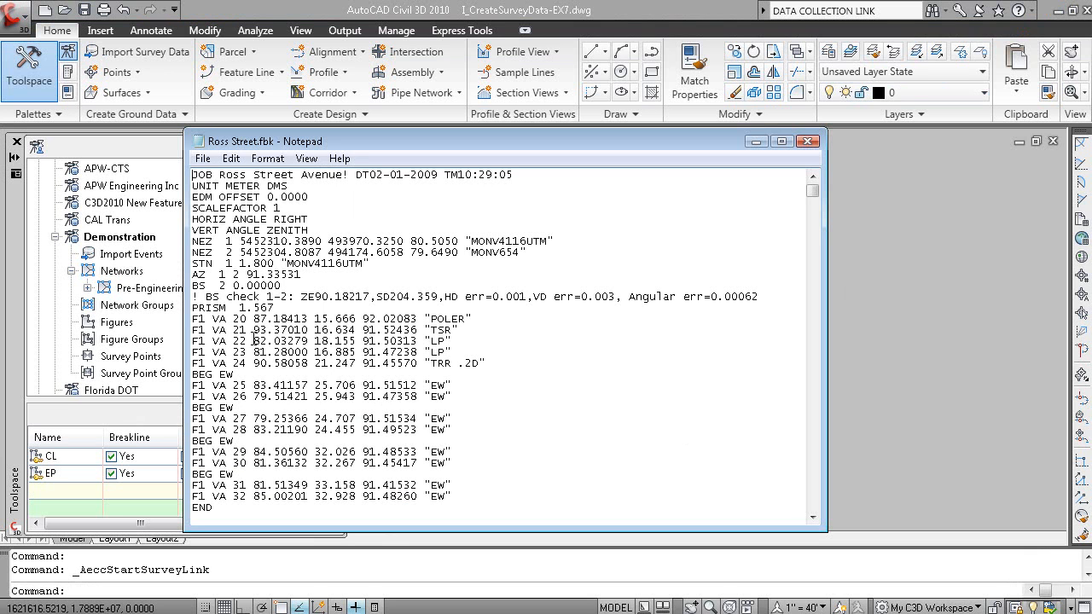
pyautogui.moveTo(253, 340); pyautogui.dragTo(426, 336)
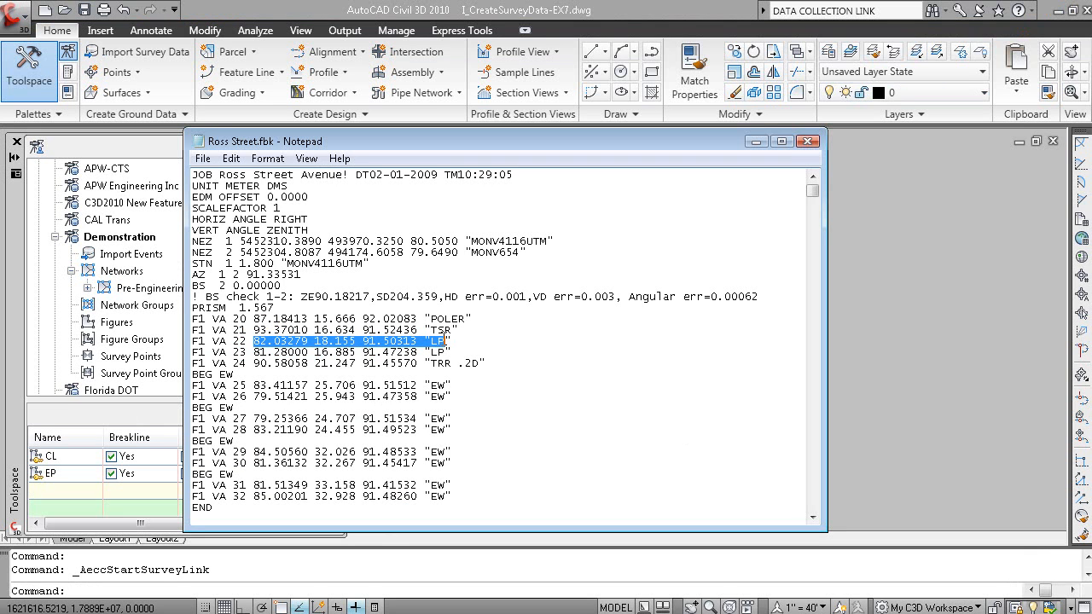
pyautogui.scroll(-6, 468, 319)
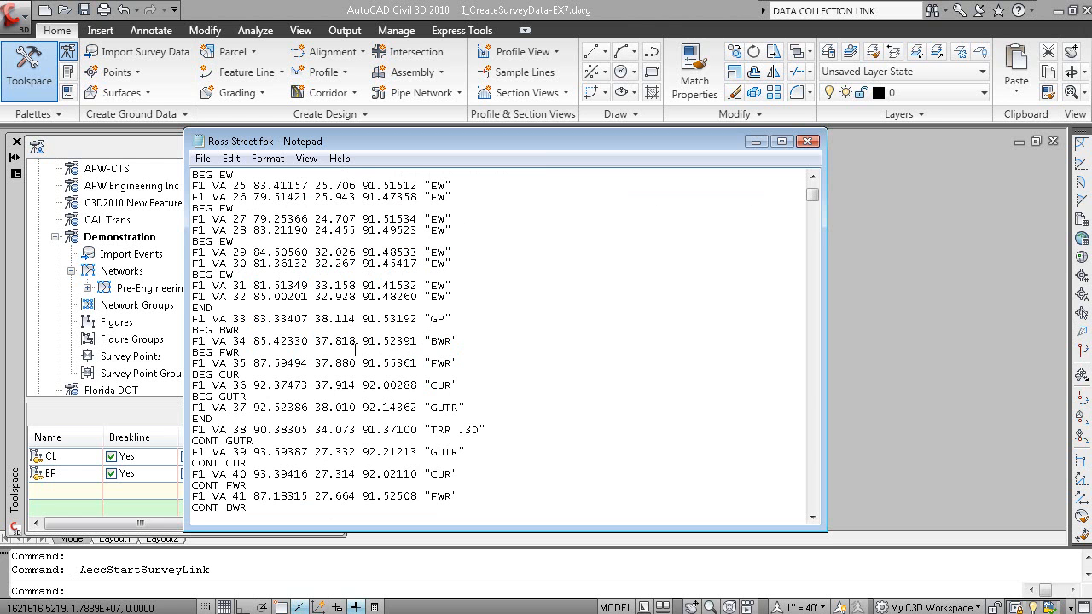
pyautogui.moveTo(216, 418); pyautogui.dragTo(189, 418)
pyautogui.moveTo(250, 373); pyautogui.dragTo(188, 375)
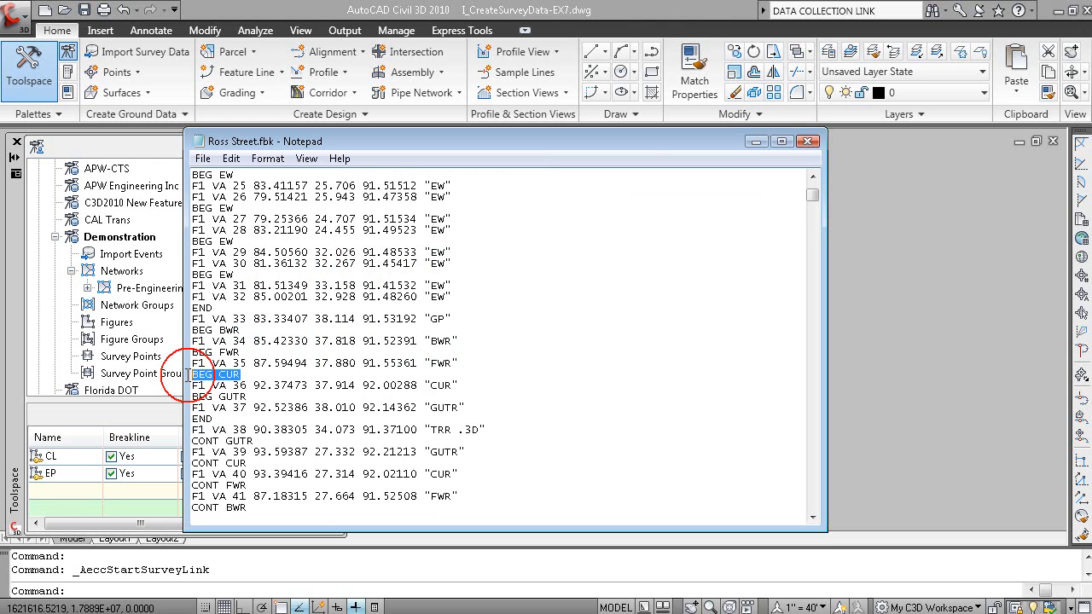
pyautogui.click(806, 142)
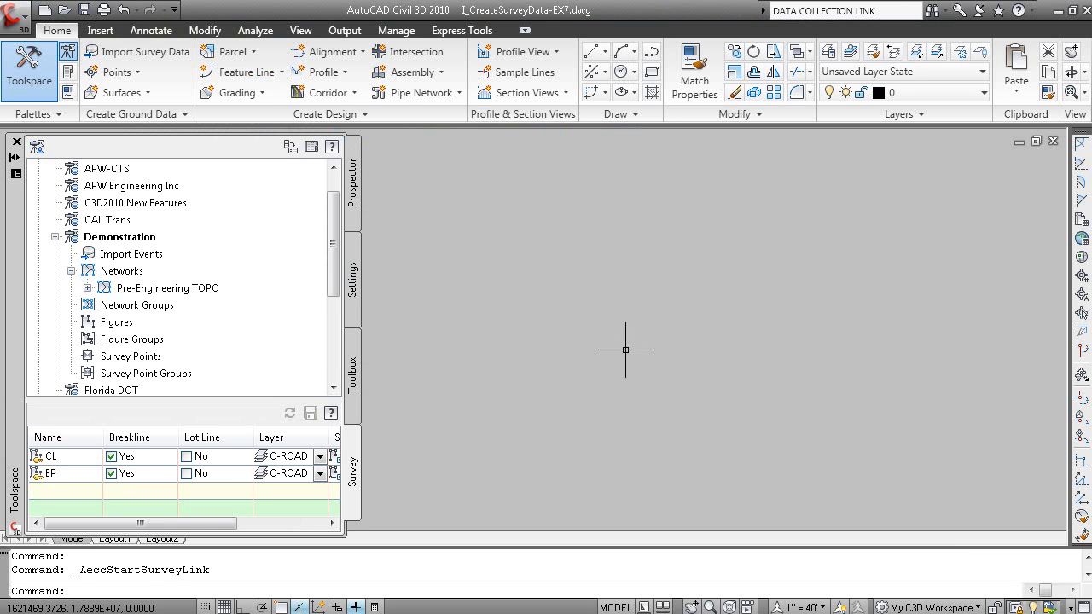
# Start a field book import into the Pre-Engineering TOPO network using Ross Street.fbk from the Ch 2 Working with Survey folder
pyautogui.click(87, 288)
pyautogui.click(170, 290)
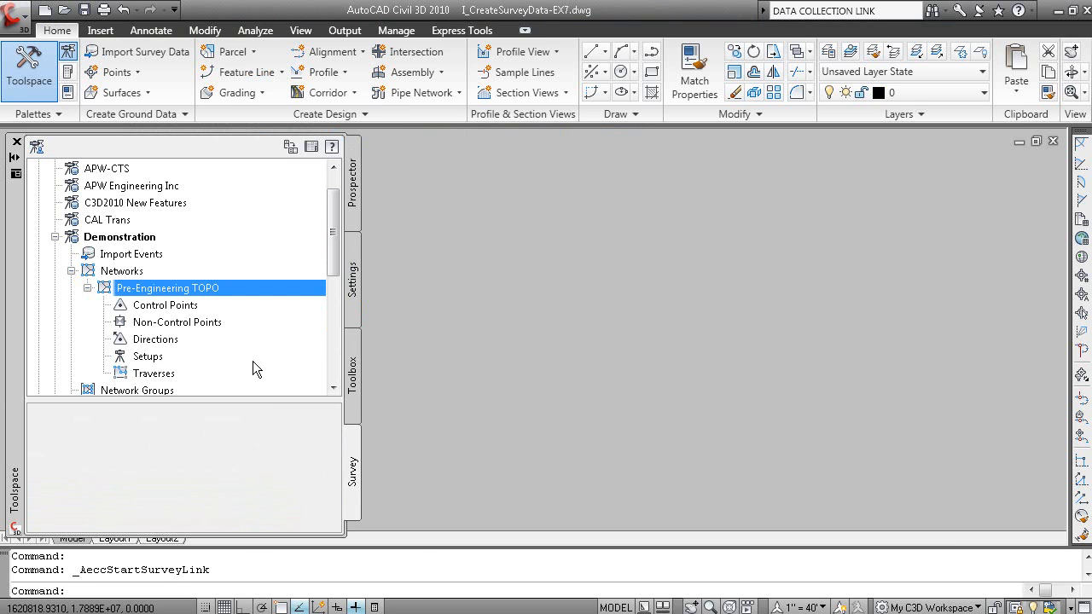
pyautogui.rightClick(217, 291)
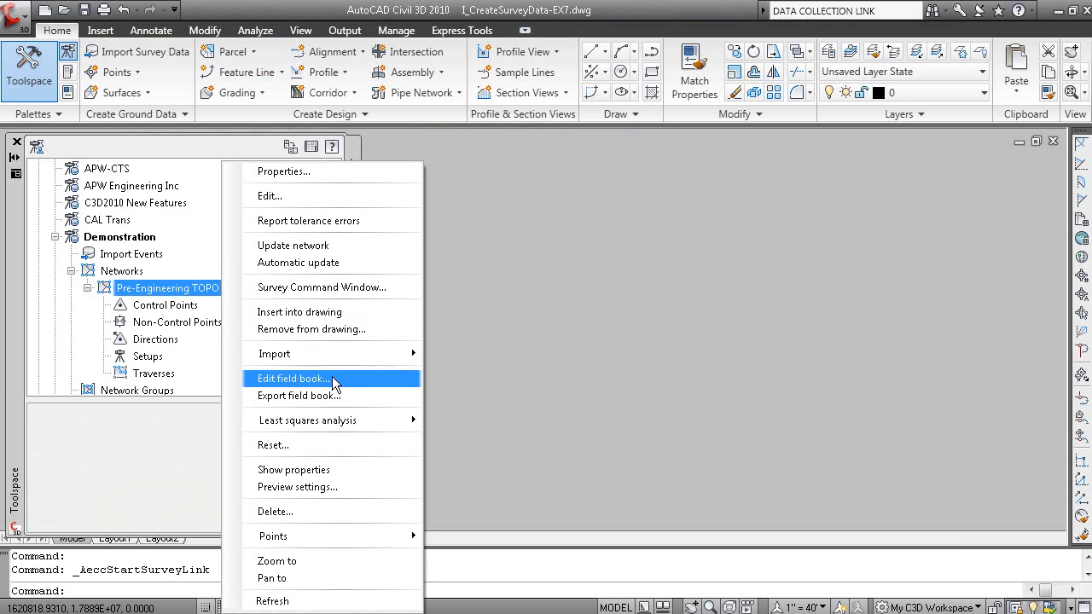
pyautogui.moveTo(339, 356)
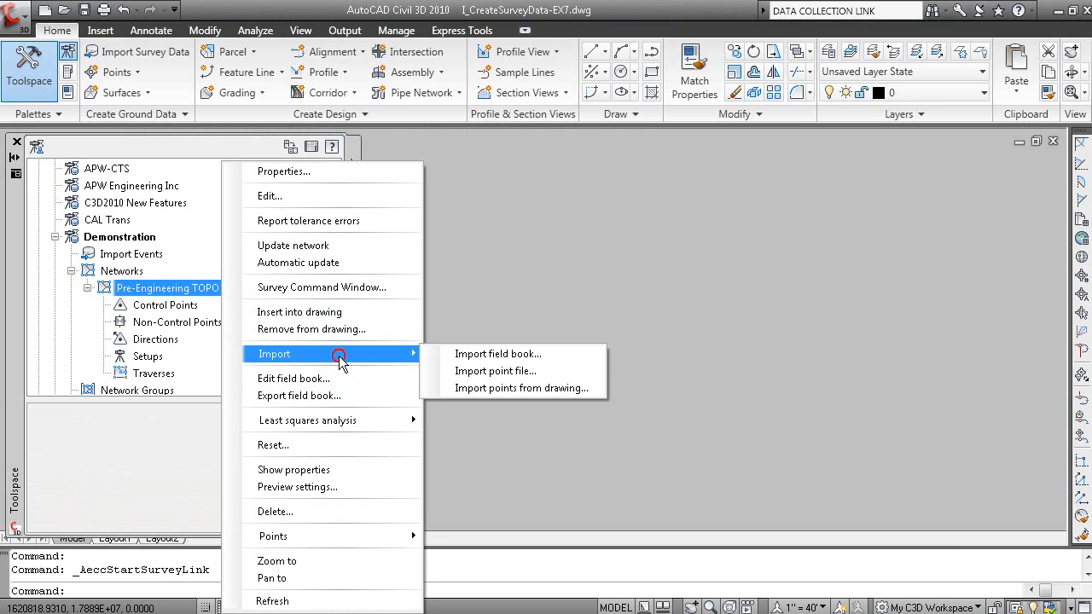
pyautogui.click(553, 356)
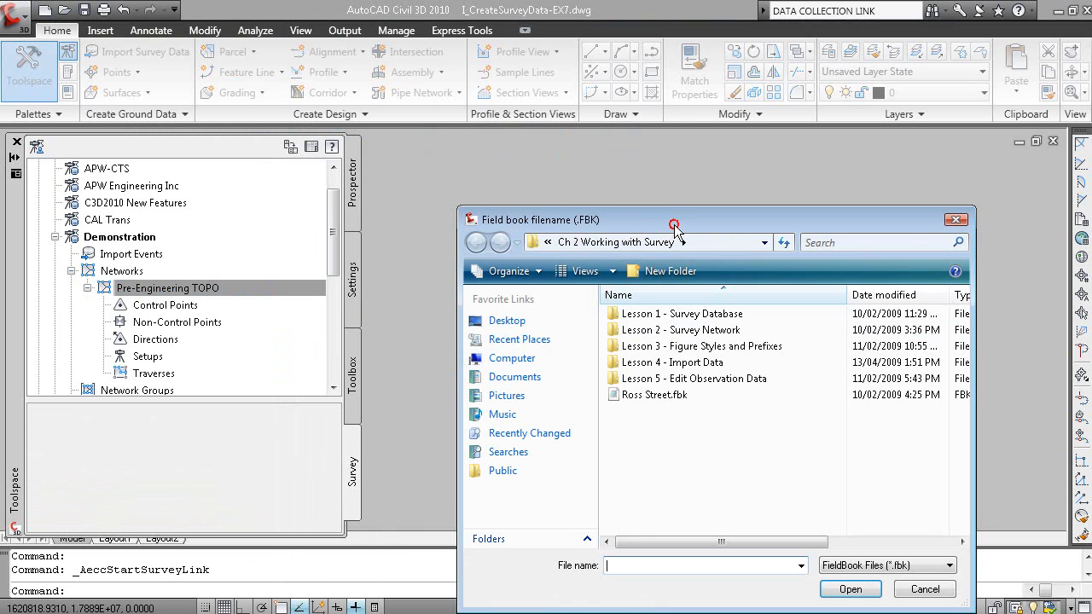
pyautogui.moveTo(674, 230); pyautogui.dragTo(550, 142)
pyautogui.click(543, 309)
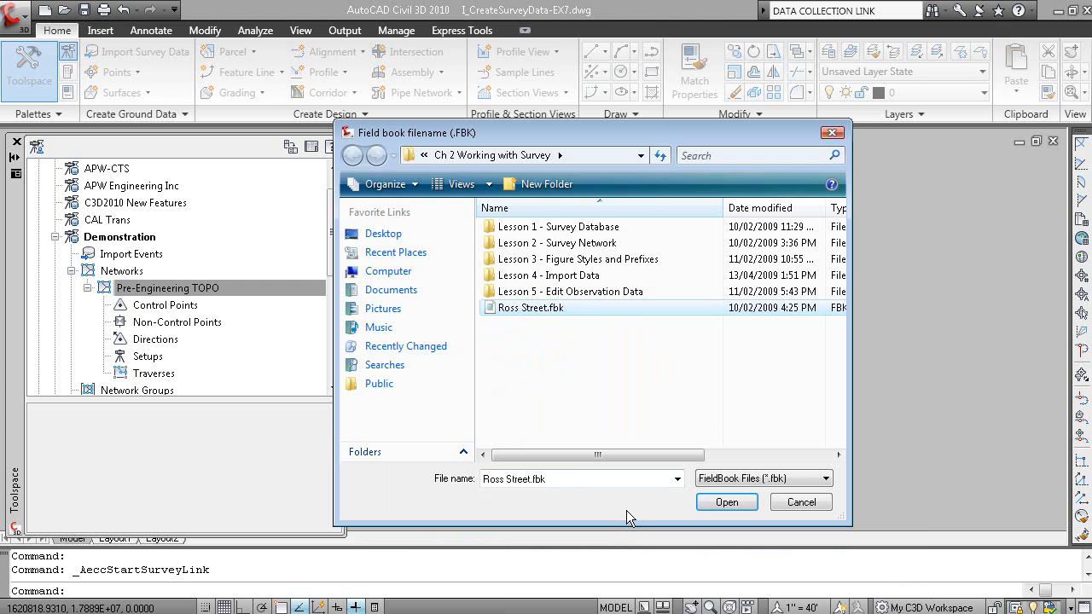
pyautogui.click(725, 502)
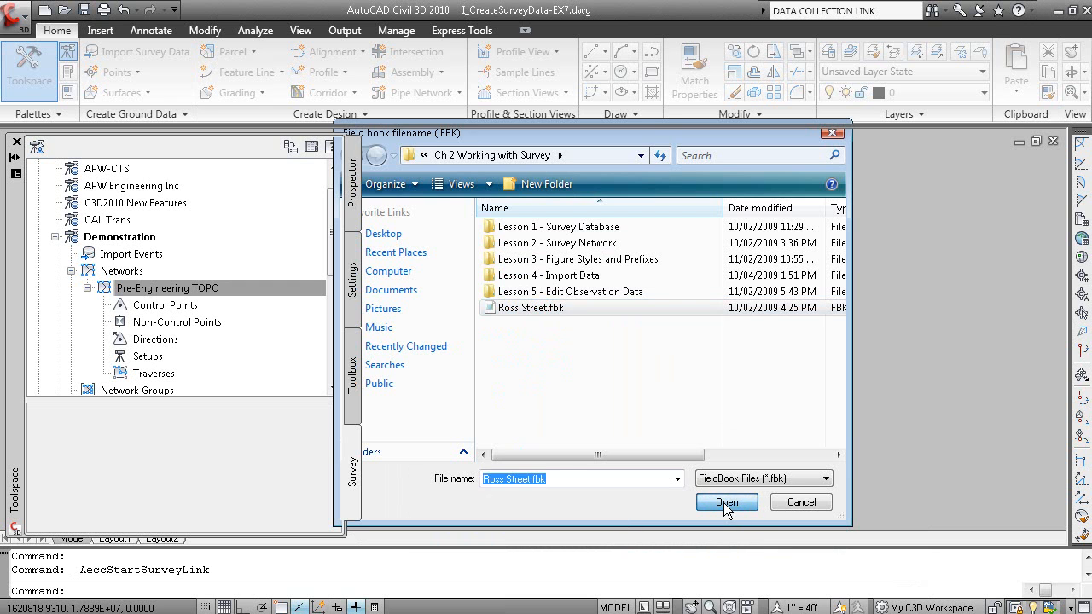
# Turn off Insert figure objects in the enlarged field book import settings and run the import
pyautogui.moveTo(582, 164); pyautogui.dragTo(563, 122)
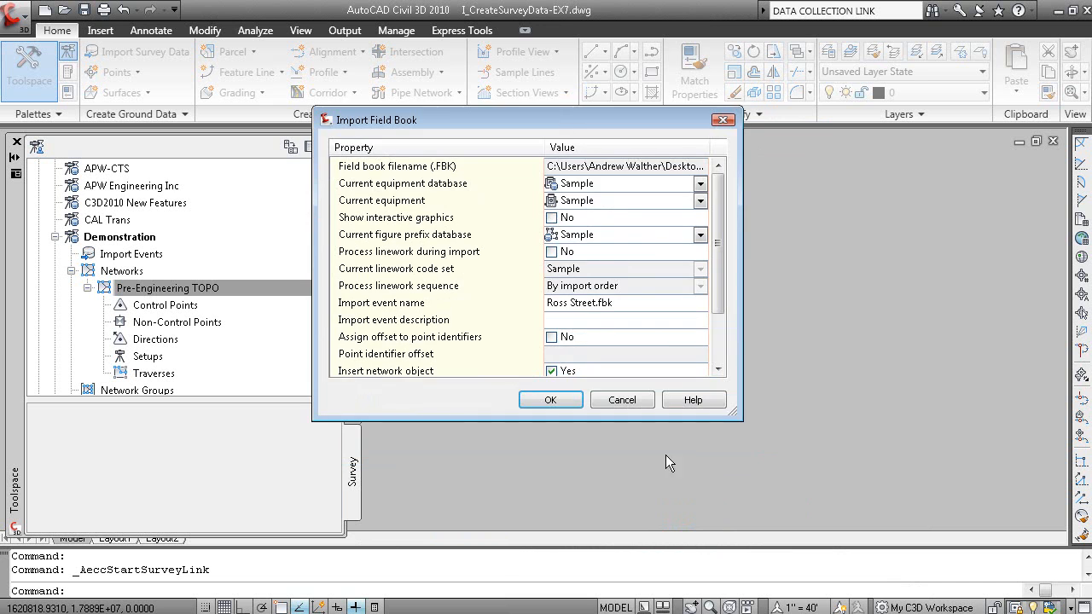
pyautogui.moveTo(732, 416); pyautogui.dragTo(759, 526)
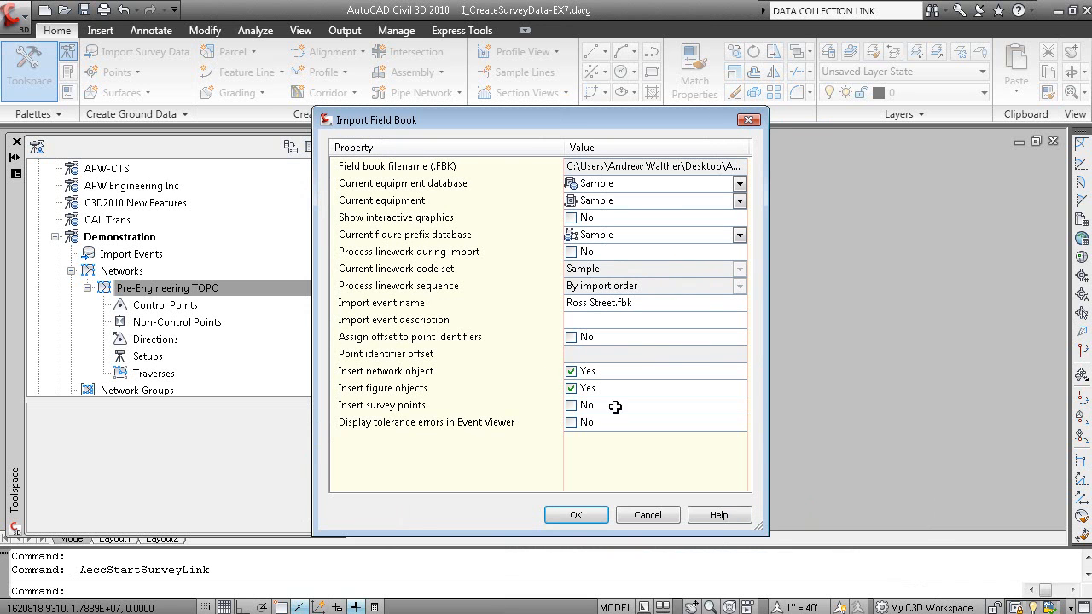
pyautogui.click(570, 388)
pyautogui.click(620, 303)
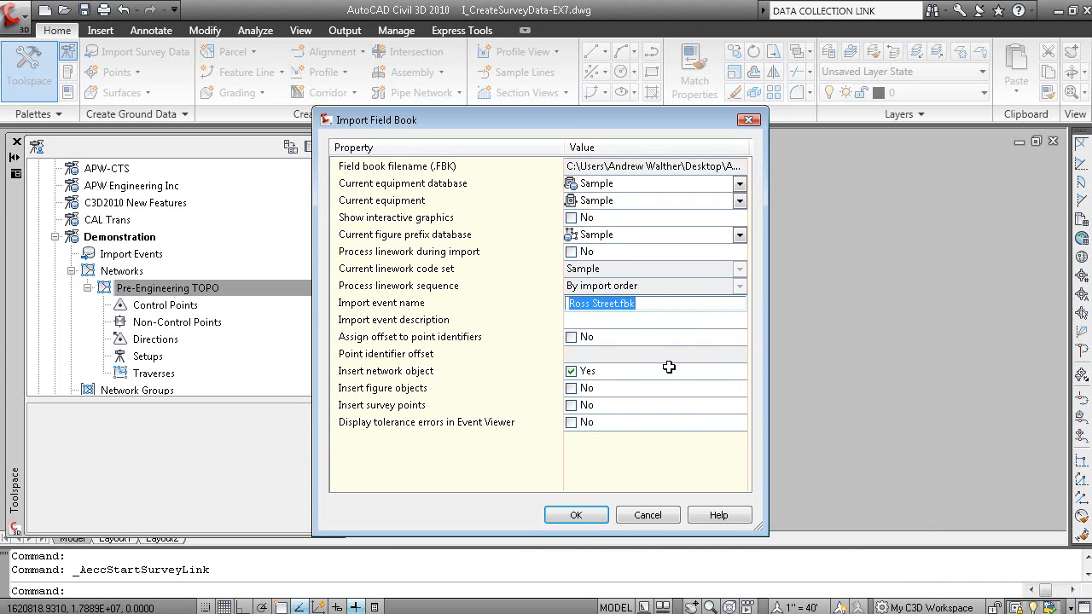
pyautogui.click(578, 515)
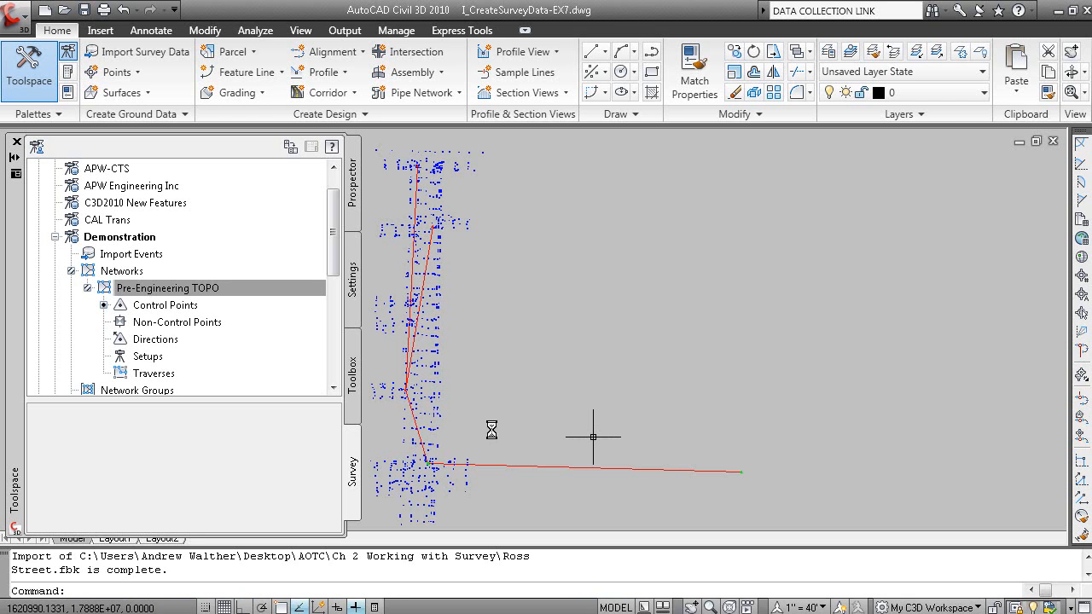
# Inspect the imported survey network in the drawing and locate Pre-Engineering TOPO among the drawing's survey networks
pyautogui.click(456, 405)
pyautogui.moveTo(470, 405); pyautogui.dragTo(719, 381, button='middle')
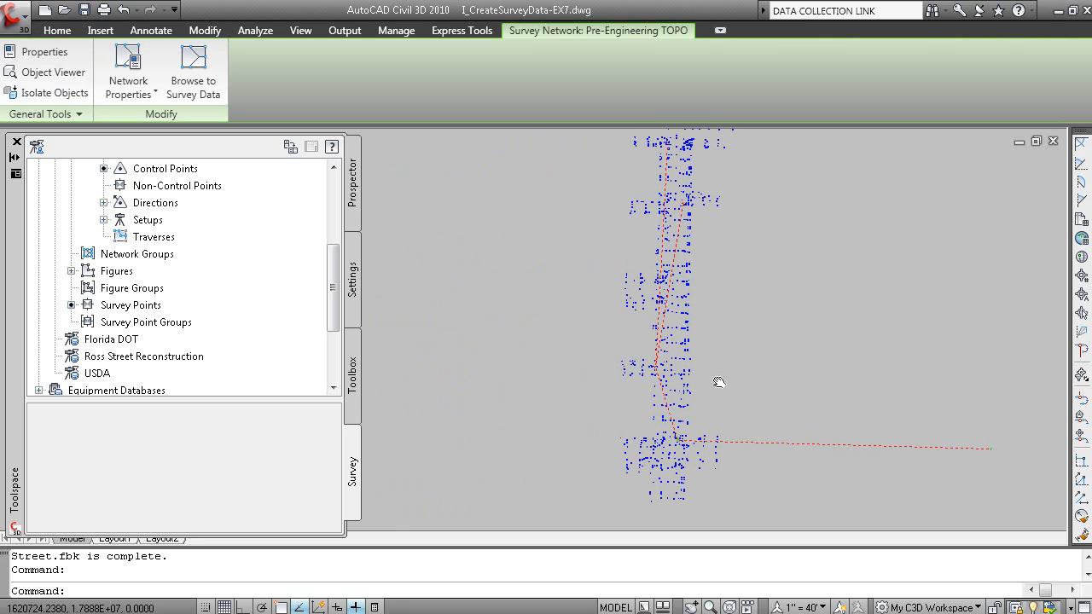
pyautogui.press('Escape')
pyautogui.click(353, 205)
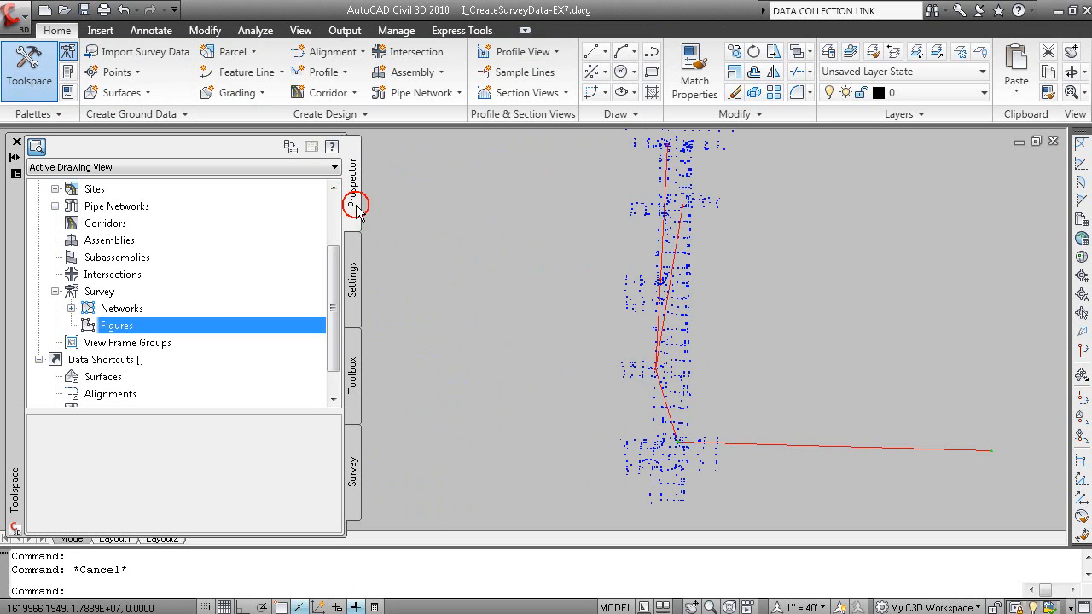
pyautogui.click(72, 307)
pyautogui.click(152, 330)
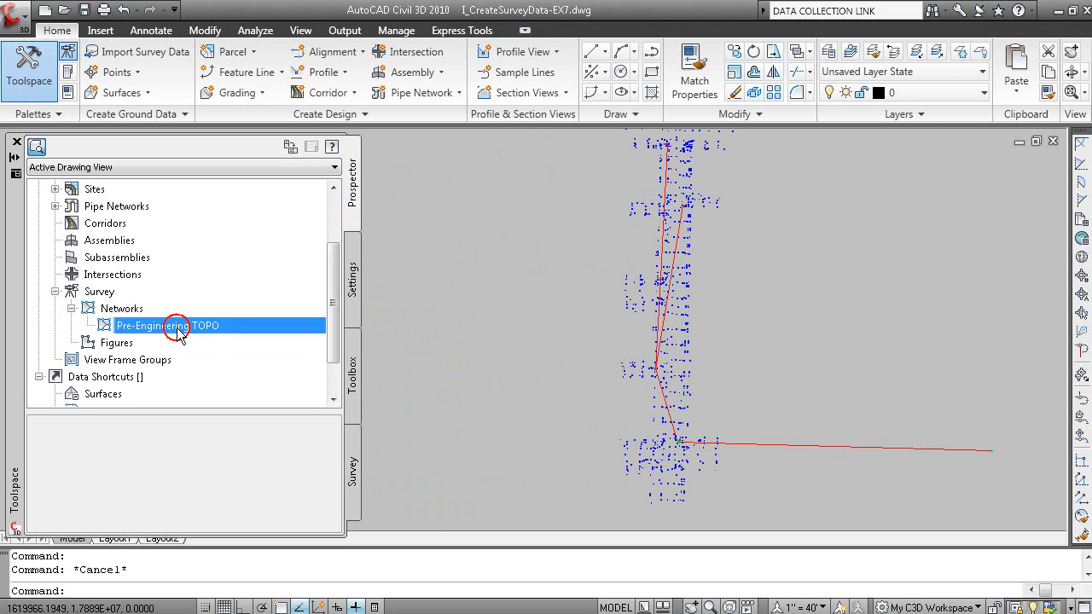
# Edit the network's Basic style to make Direction Lines and Sideshot Lines visible in plan view
pyautogui.click(629, 371)
pyautogui.rightClick(528, 308)
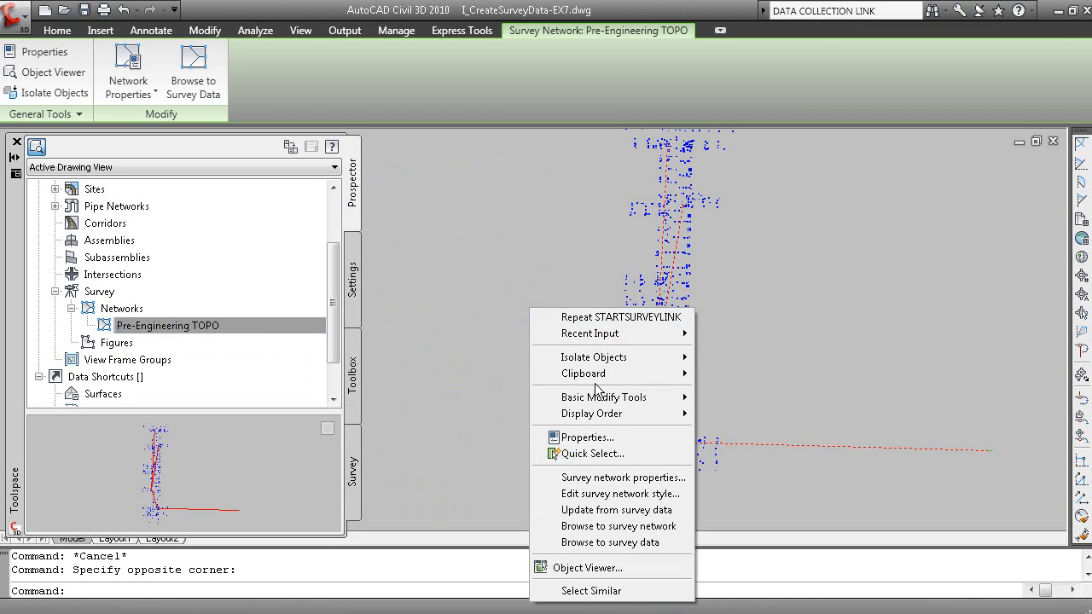
pyautogui.click(665, 495)
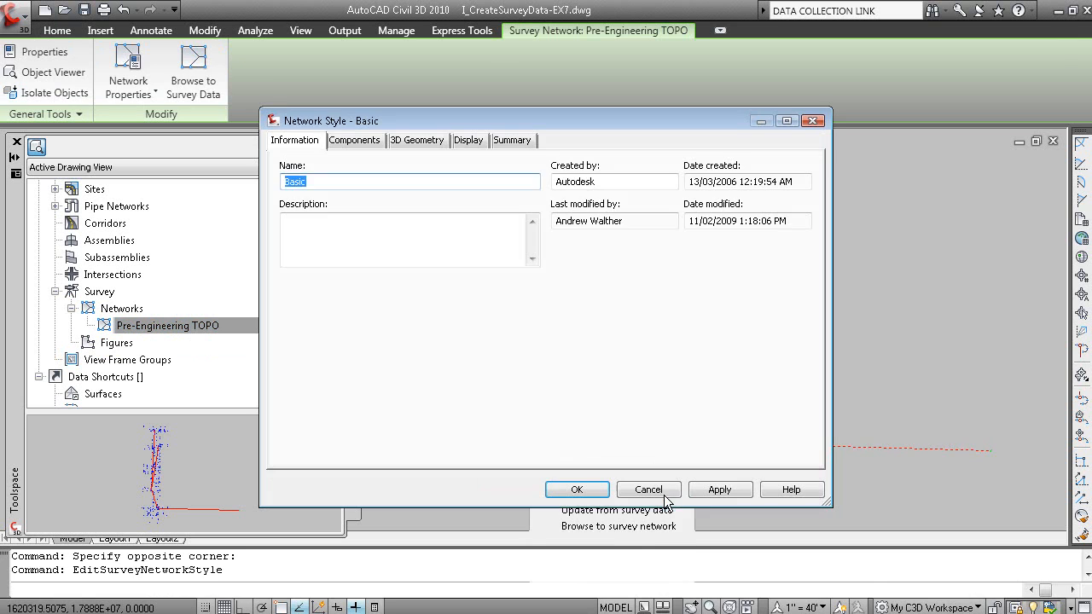
pyautogui.click(472, 142)
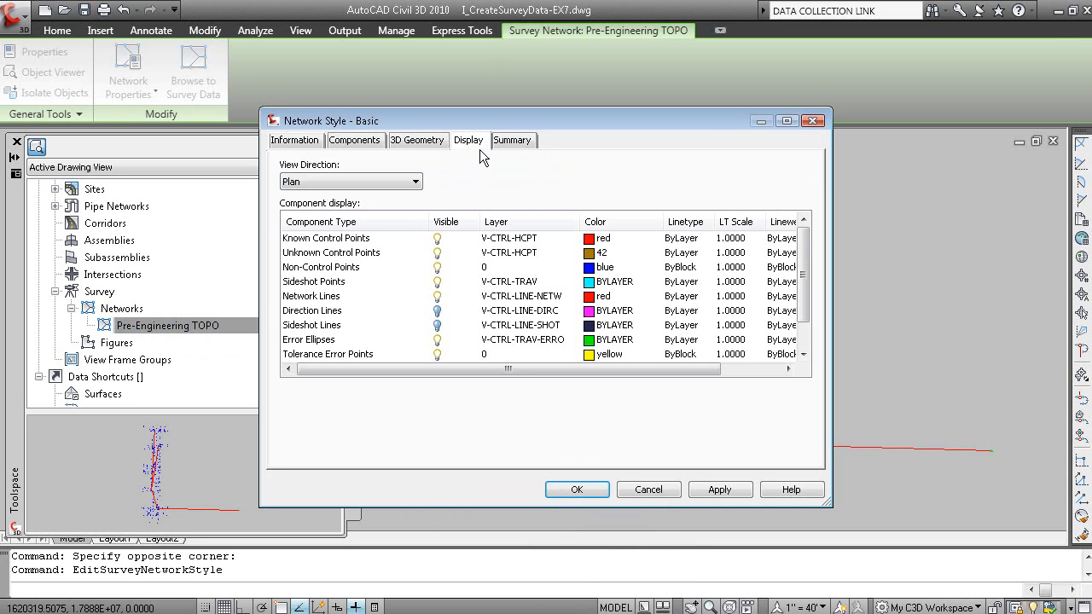
pyautogui.click(438, 310)
pyautogui.click(438, 325)
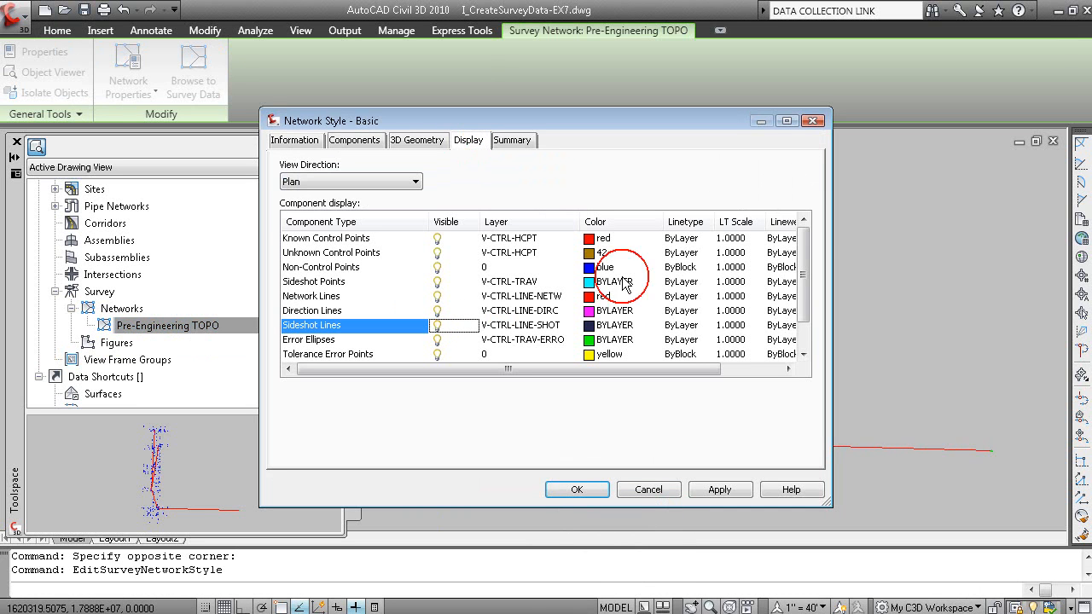
pyautogui.moveTo(805, 275); pyautogui.dragTo(807, 309)
pyautogui.click(580, 490)
pyautogui.moveTo(701, 294)
pyautogui.mouseDown(button='middle')
pyautogui.moveTo(685, 359)
pyautogui.moveTo(668, 295)
pyautogui.moveTo(654, 340)
pyautogui.mouseUp(button='middle')
pyautogui.scroll(-2, 661, 322)
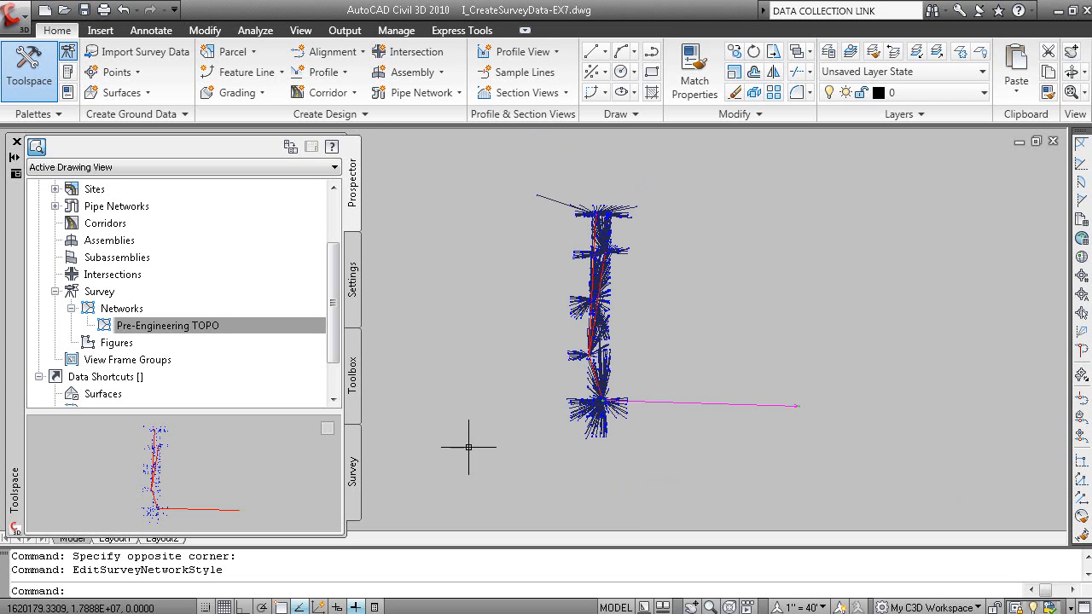
# Examine the coordinates, elevations and descriptions of the Pre-Engineering TOPO control points in the Demonstration survey database
pyautogui.click(356, 495)
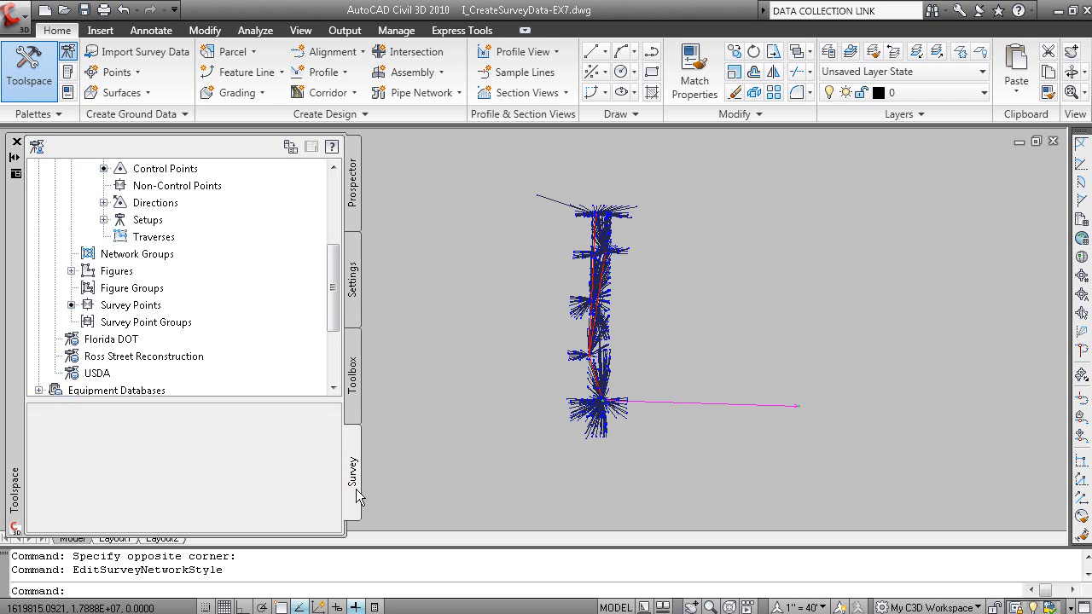
pyautogui.scroll(2, 333, 294)
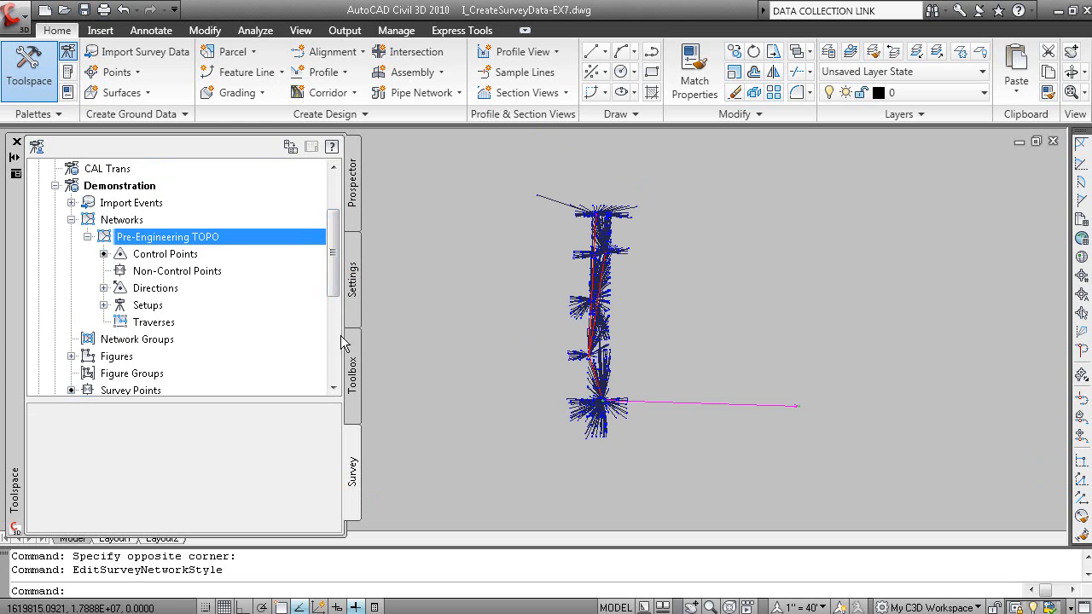
pyautogui.click(182, 253)
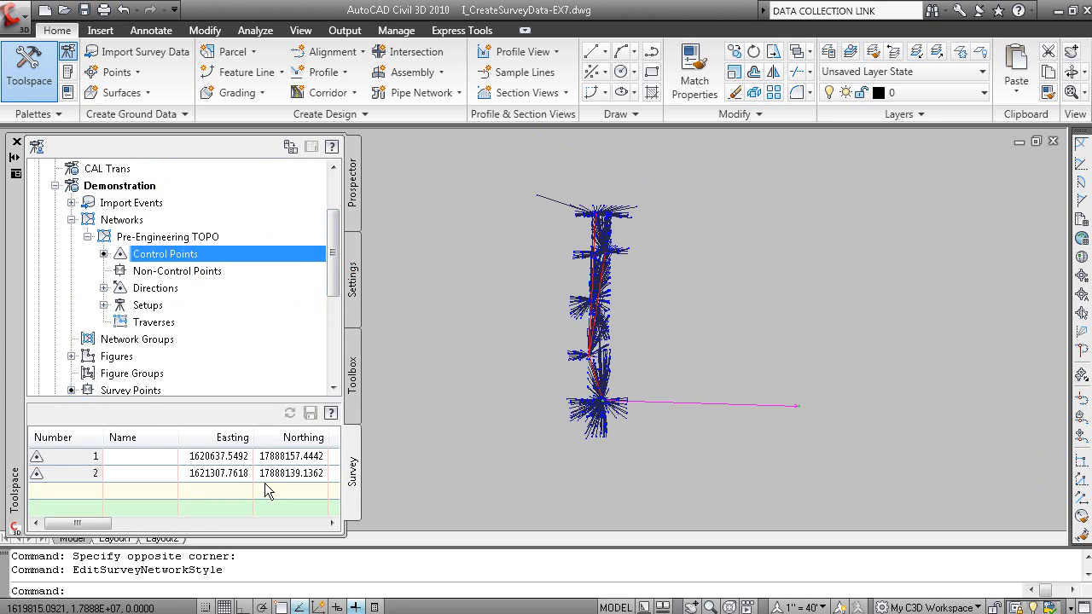
pyautogui.moveTo(86, 523); pyautogui.dragTo(128, 533)
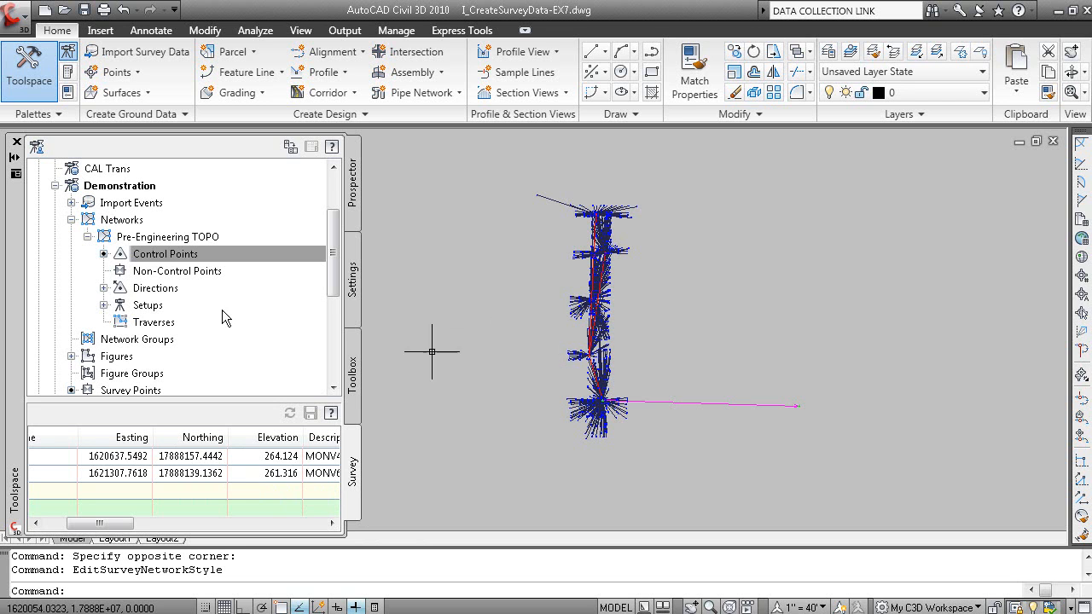
# Expand the directions and setups of Pre-Engineering TOPO and open the Station:4, Backsight:3 setup for editing
pyautogui.click(103, 287)
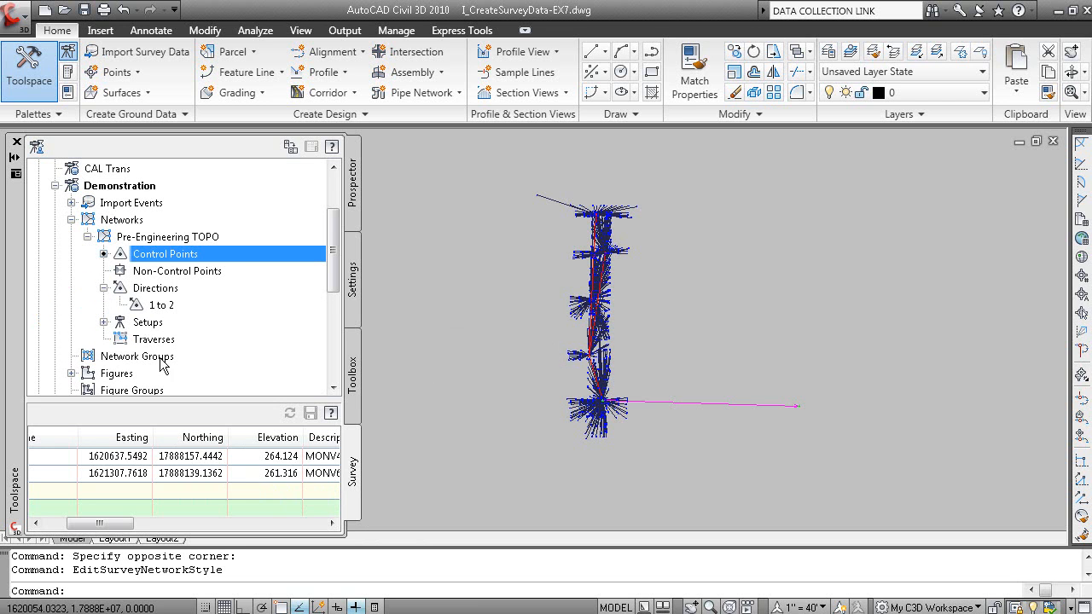
pyautogui.click(169, 304)
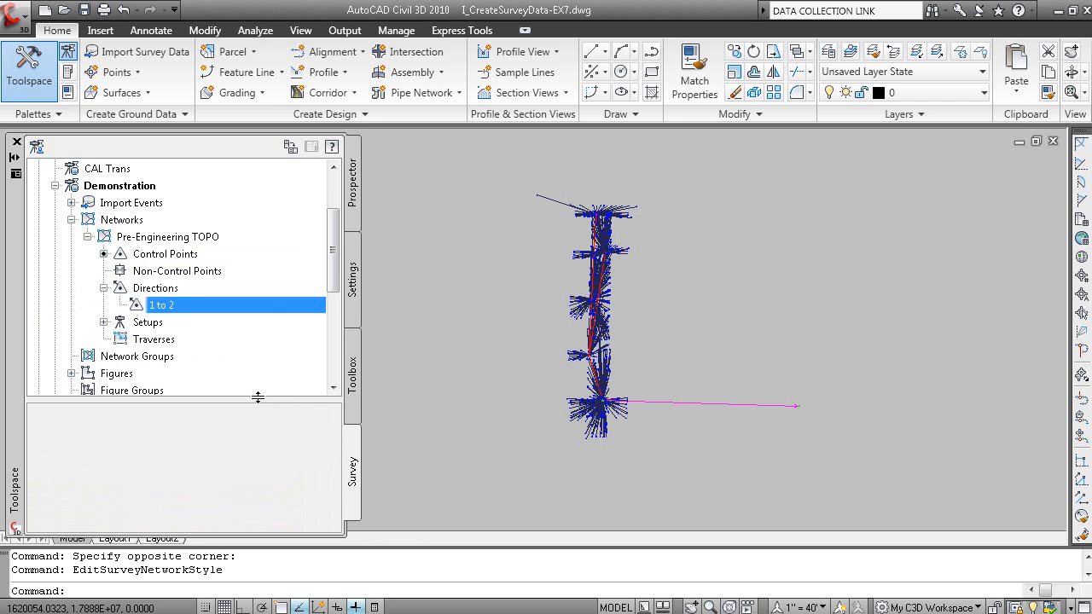
pyautogui.click(103, 322)
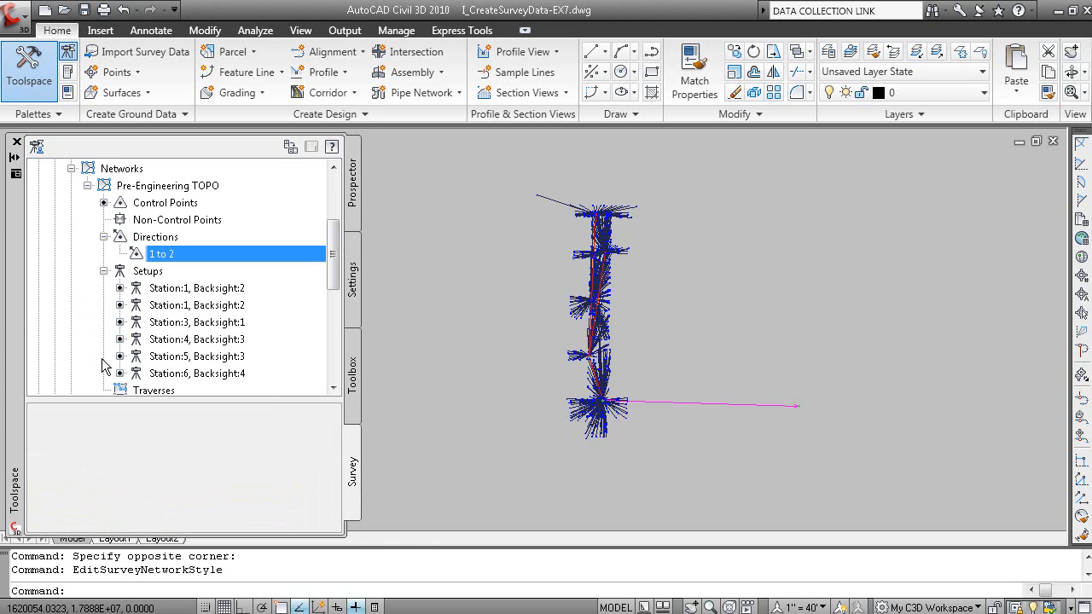
pyautogui.click(204, 341)
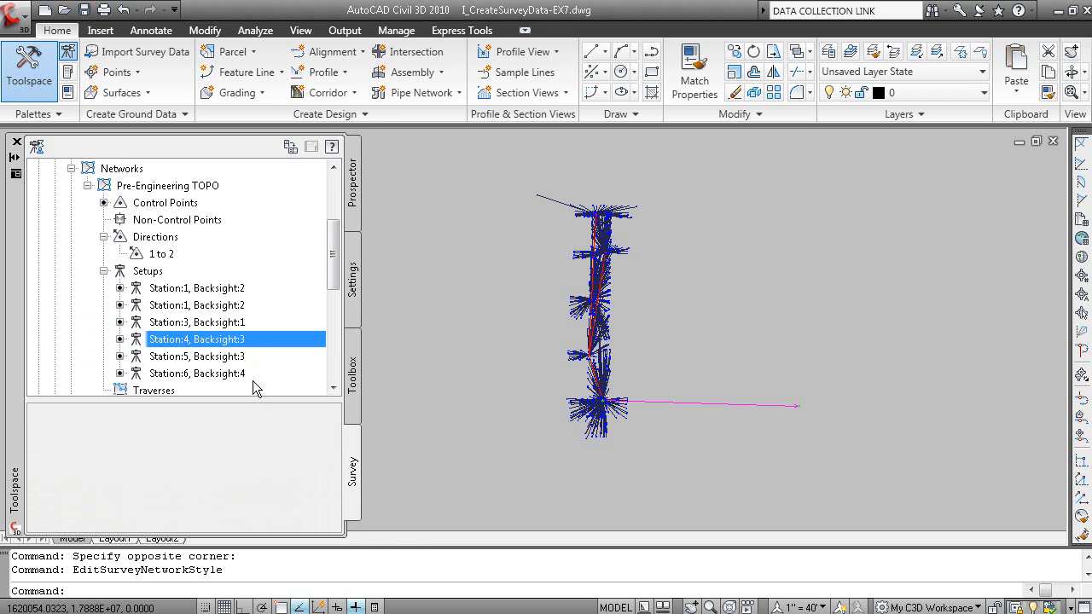
pyautogui.rightClick(253, 339)
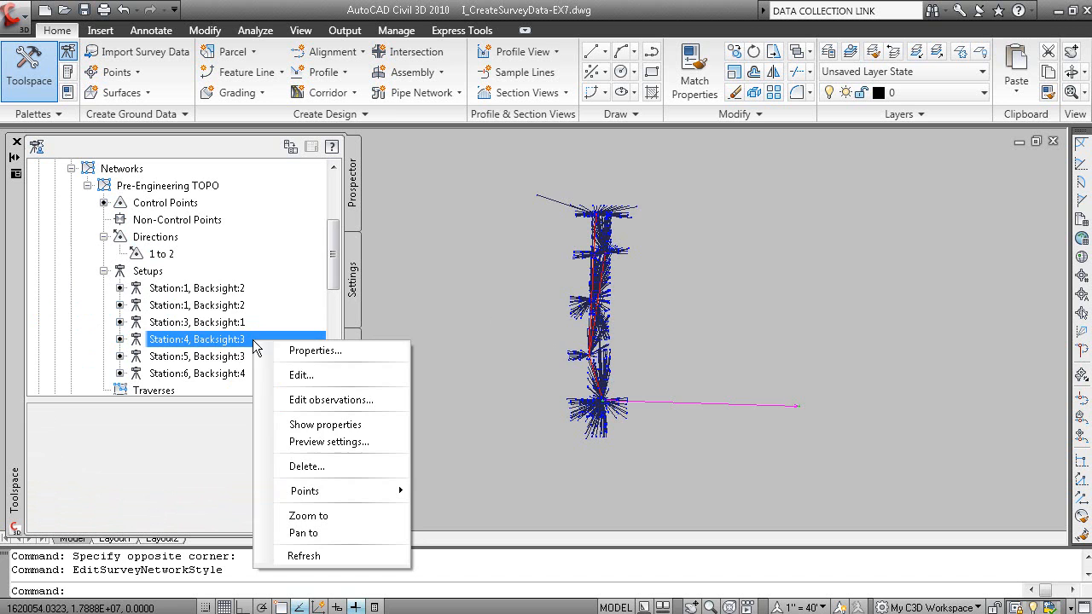
pyautogui.click(309, 376)
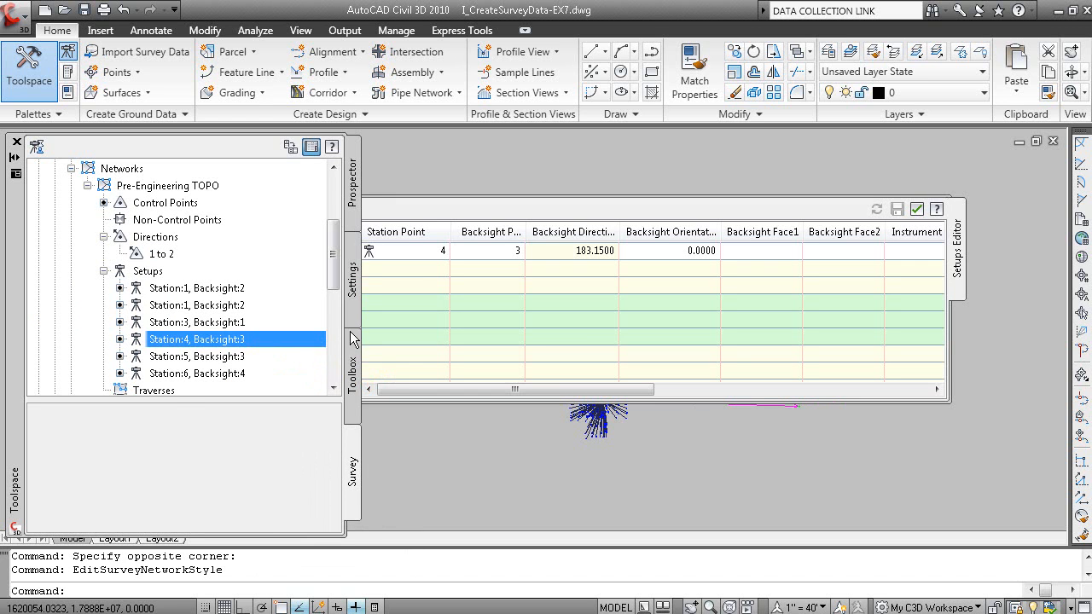
# Move the setups editor aside and review the network's direction from point 1 to point 2
pyautogui.moveTo(367, 366)
pyautogui.mouseDown()
pyautogui.moveTo(694, 375)
pyautogui.moveTo(654, 449)
pyautogui.moveTo(637, 542)
pyautogui.moveTo(542, 452)
pyautogui.moveTo(254, 367)
pyautogui.moveTo(139, 269)
pyautogui.moveTo(146, 237)
pyautogui.mouseUp()
pyautogui.rightClick(152, 233)
pyautogui.click(183, 267)
pyautogui.scroll(6, 598, 422)
pyautogui.moveTo(655, 403)
pyautogui.mouseDown(button='middle')
pyautogui.moveTo(704, 444)
pyautogui.moveTo(899, 342)
pyautogui.mouseUp(button='middle')
pyautogui.scroll(-4, 710, 440)
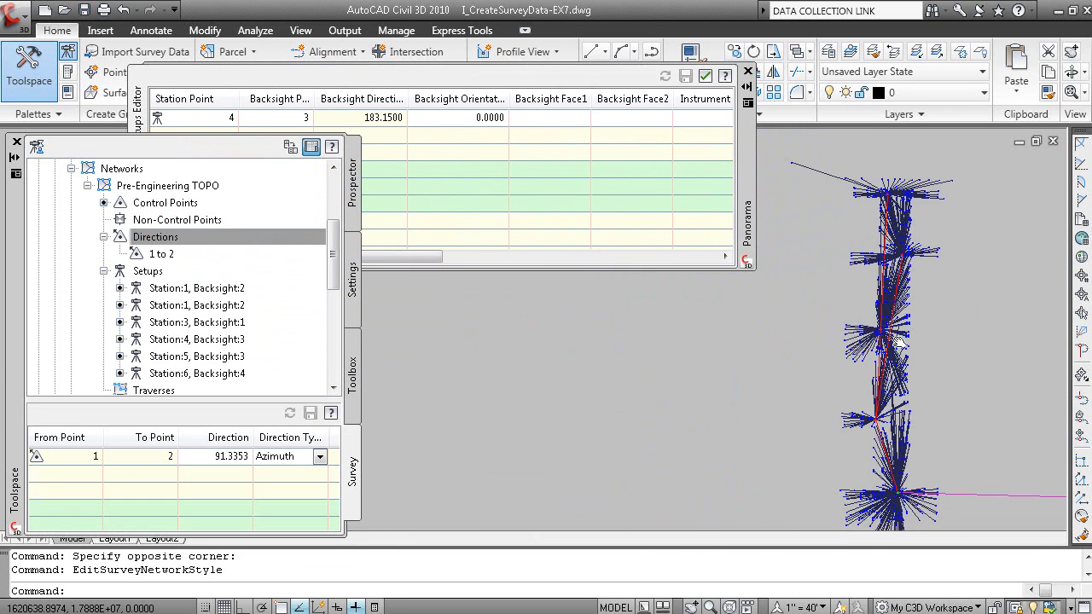
# Edit the network's Basic style to hide Direction Lines and Sideshot Lines in plan view
pyautogui.click(892, 355)
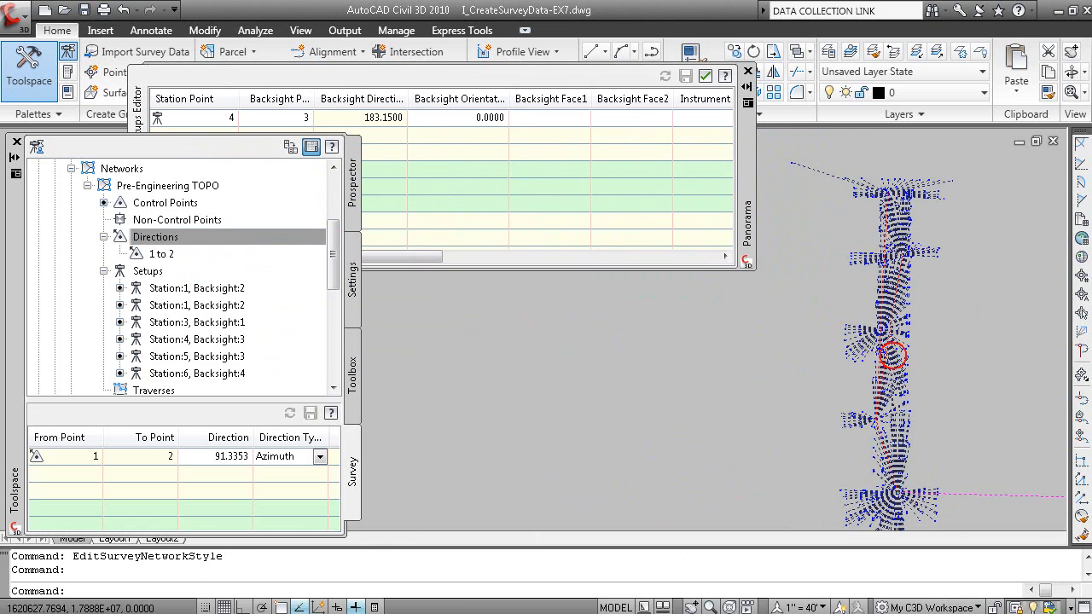
pyautogui.rightClick(892, 354)
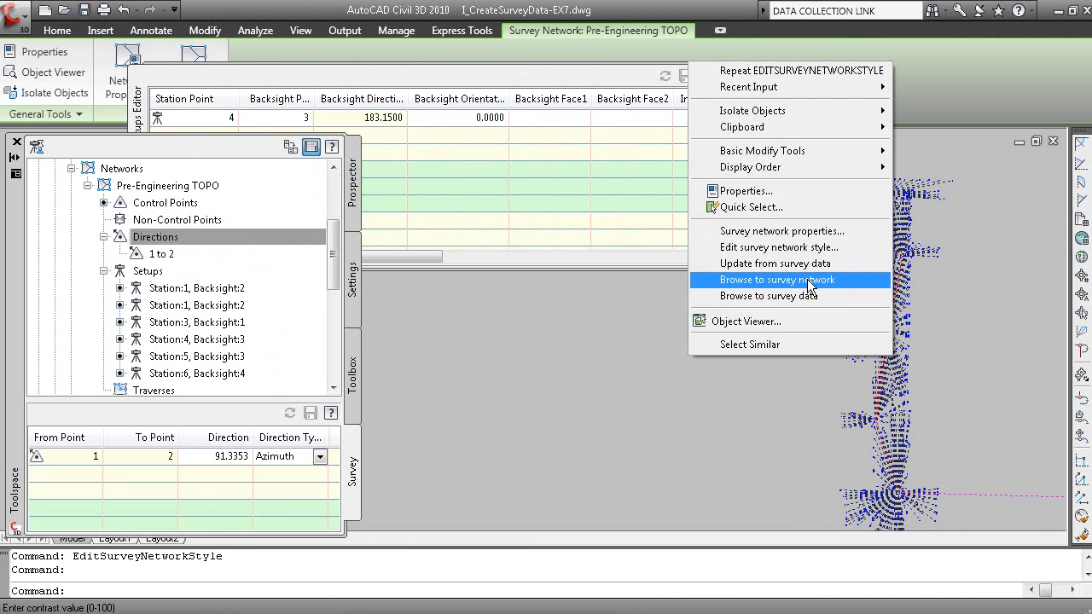
pyautogui.click(820, 249)
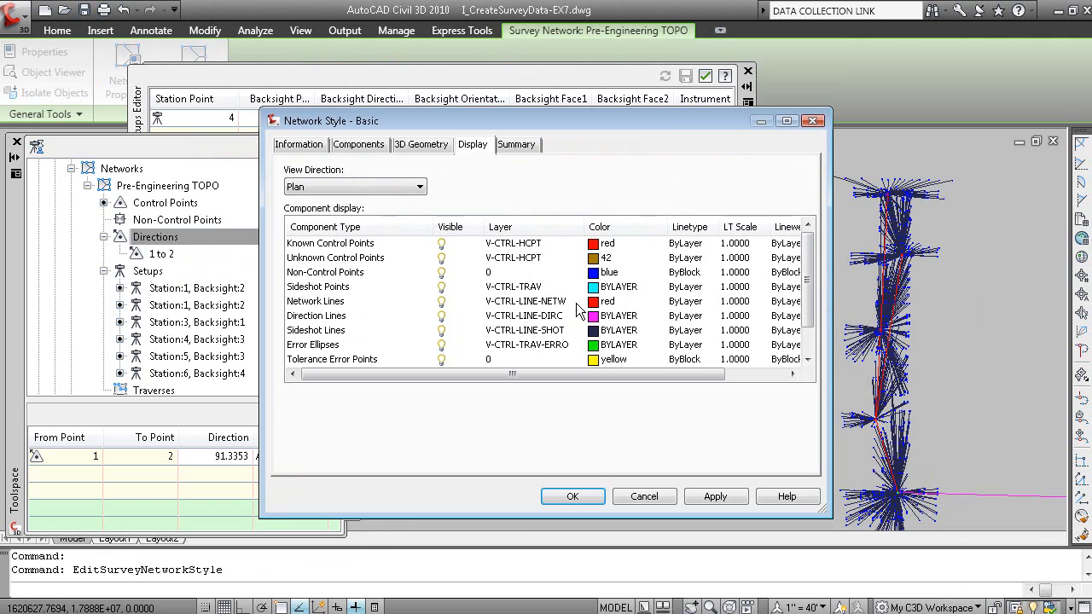
pyautogui.click(441, 315)
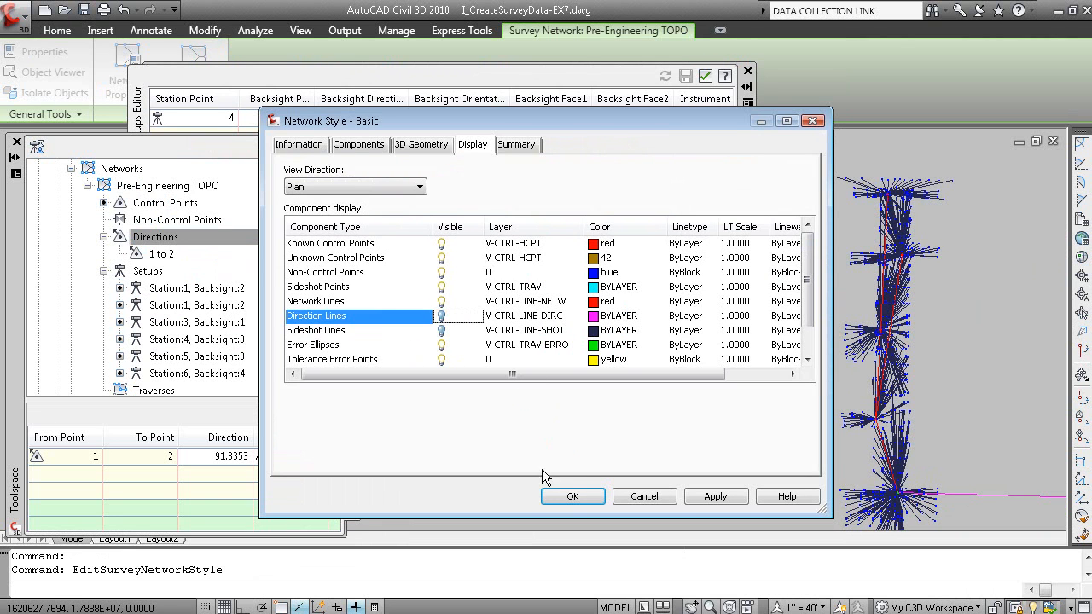
pyautogui.click(572, 496)
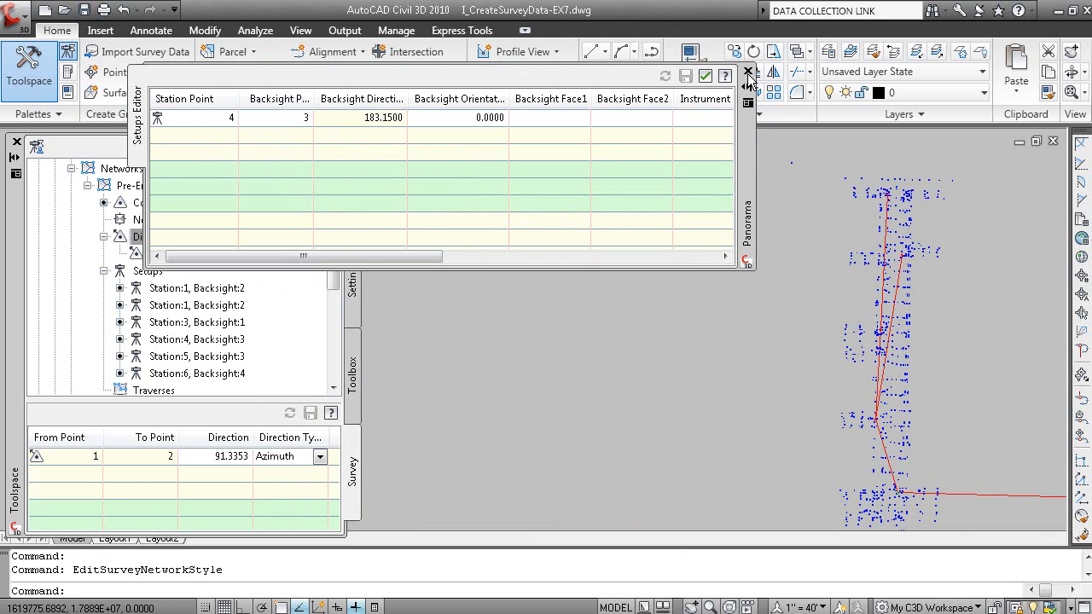
# Review the setup data for Station:5, Backsight:3 and for the second Station:1, Backsight:2 setup
pyautogui.click(747, 72)
pyautogui.click(218, 357)
pyautogui.rightClick(218, 356)
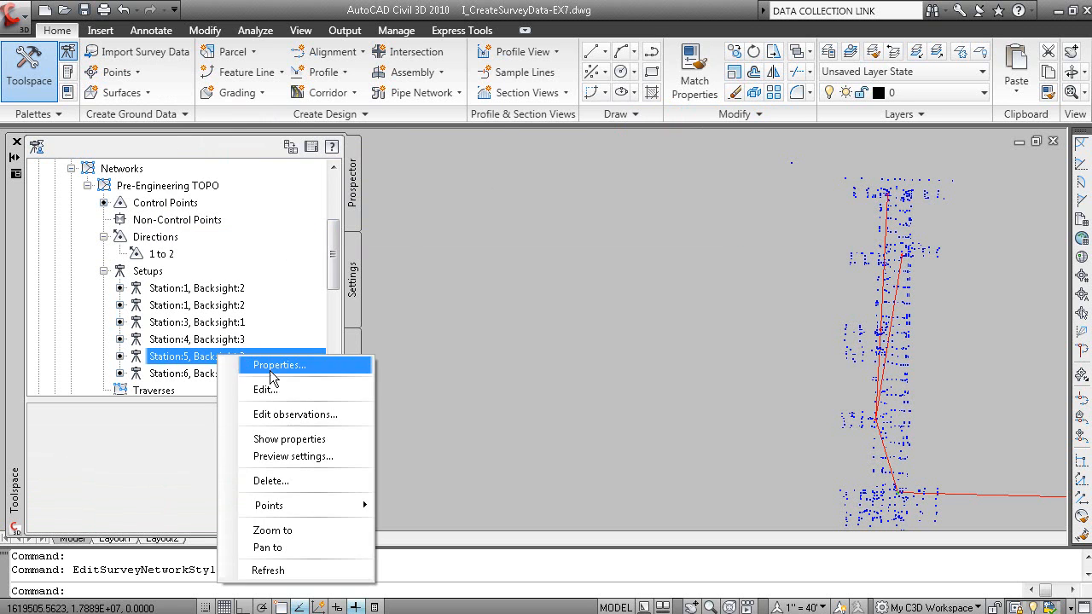
pyautogui.click(270, 388)
pyautogui.scroll(-4, 624, 416)
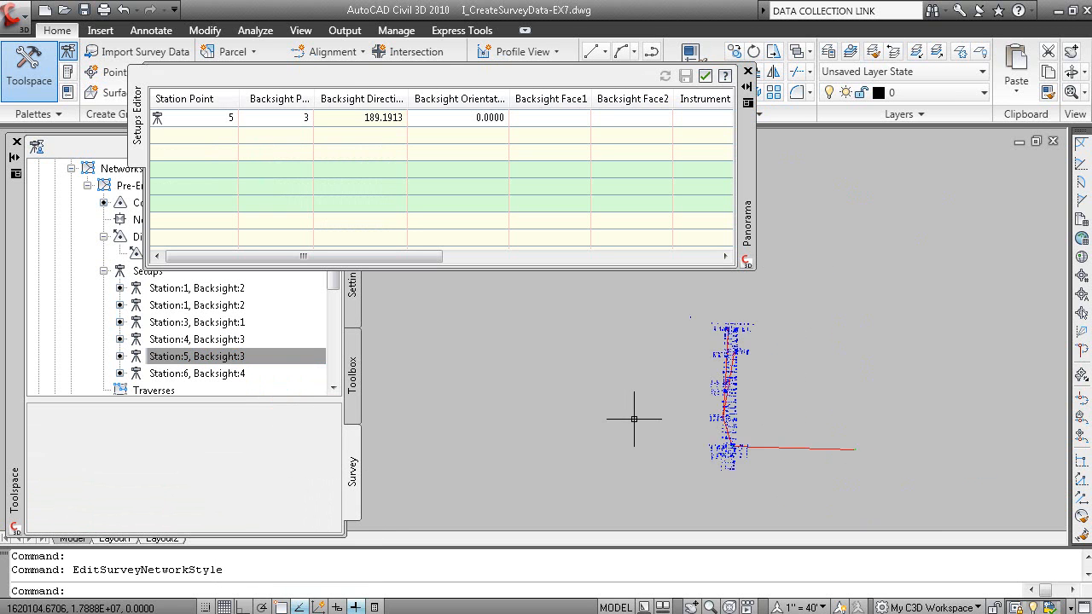
pyautogui.moveTo(629, 415); pyautogui.dragTo(780, 385, button='middle')
pyautogui.click(749, 71)
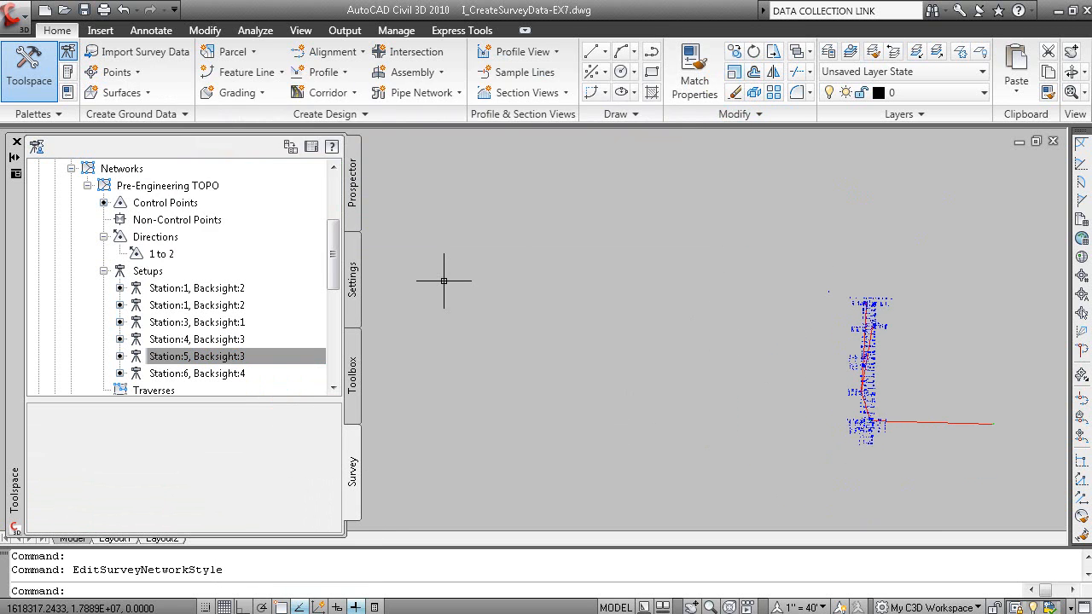
pyautogui.rightClick(225, 305)
pyautogui.click(260, 344)
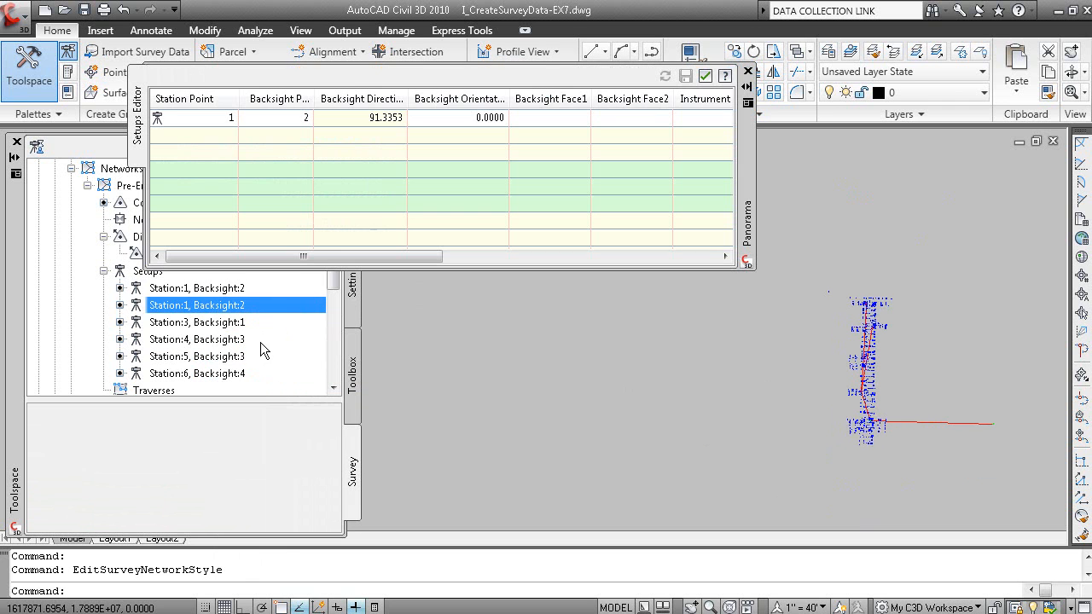
pyautogui.click(748, 75)
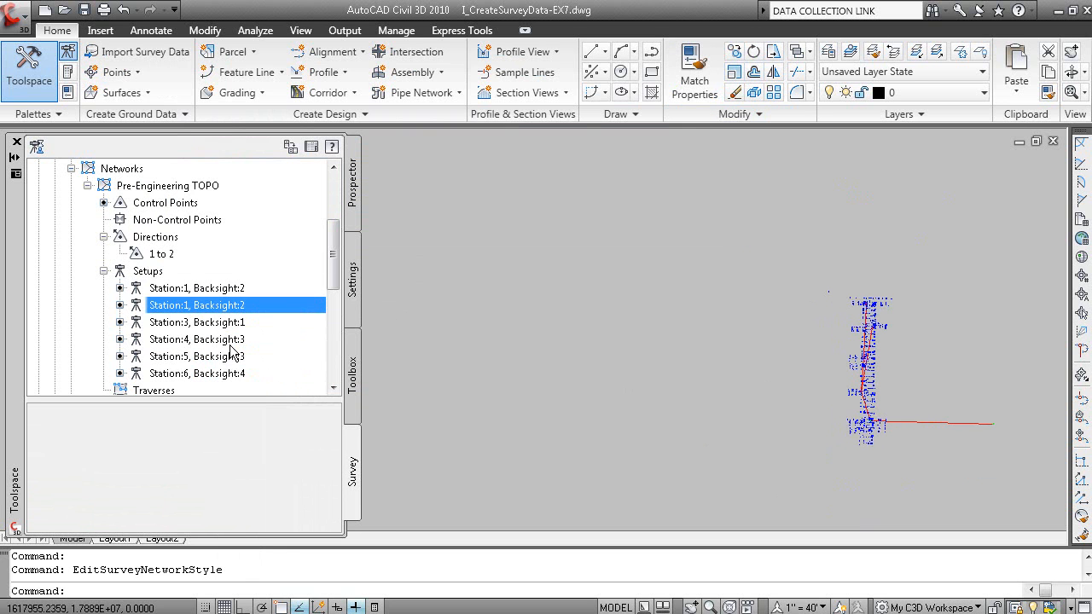
# Examine the angles, distances, verticals and target heights observed from the second Station:1, Backsight:2 setup
pyautogui.rightClick(266, 309)
pyautogui.click(312, 366)
pyautogui.scroll(-6, 609, 412)
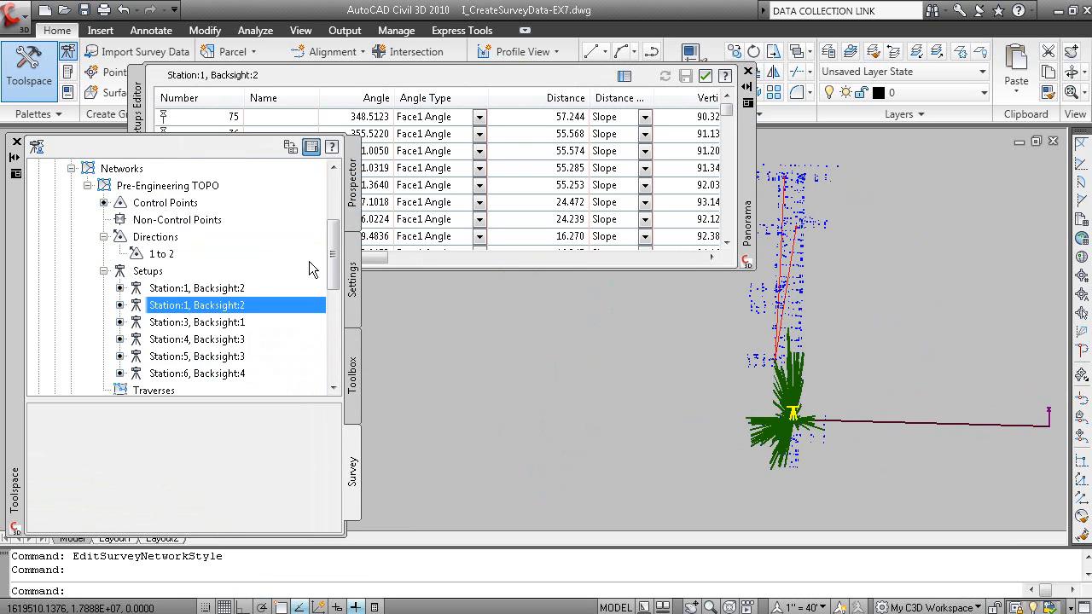
pyautogui.moveTo(371, 265); pyautogui.dragTo(462, 261)
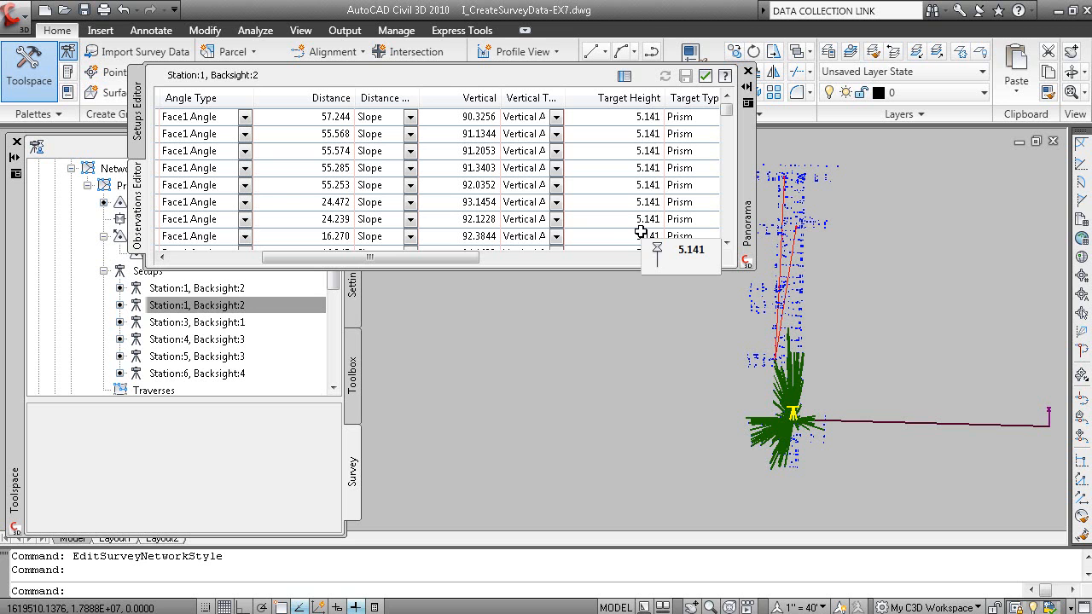
pyautogui.click(752, 72)
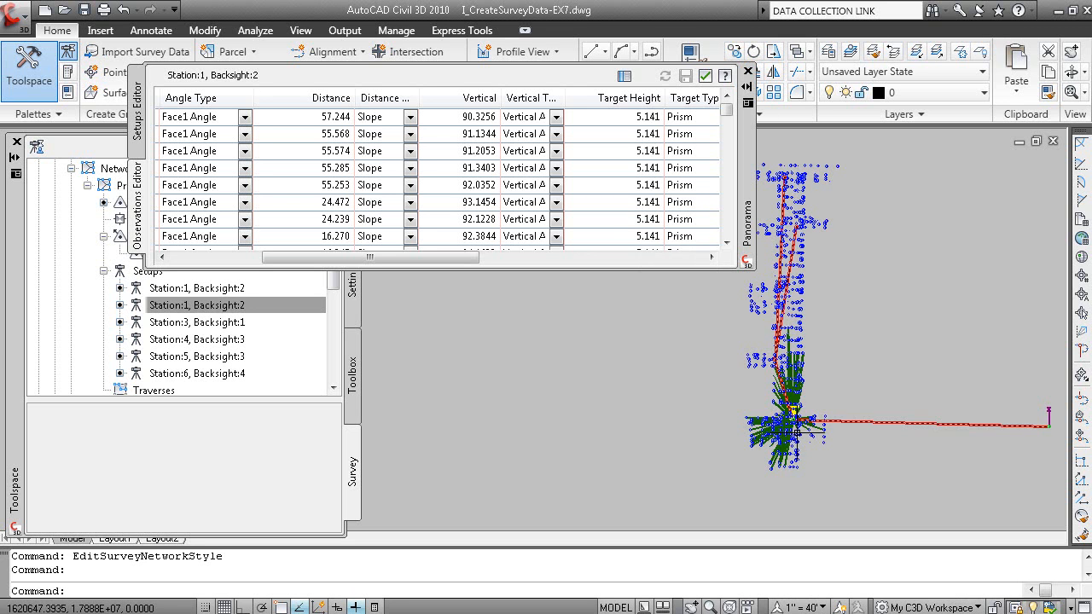
pyautogui.click(747, 75)
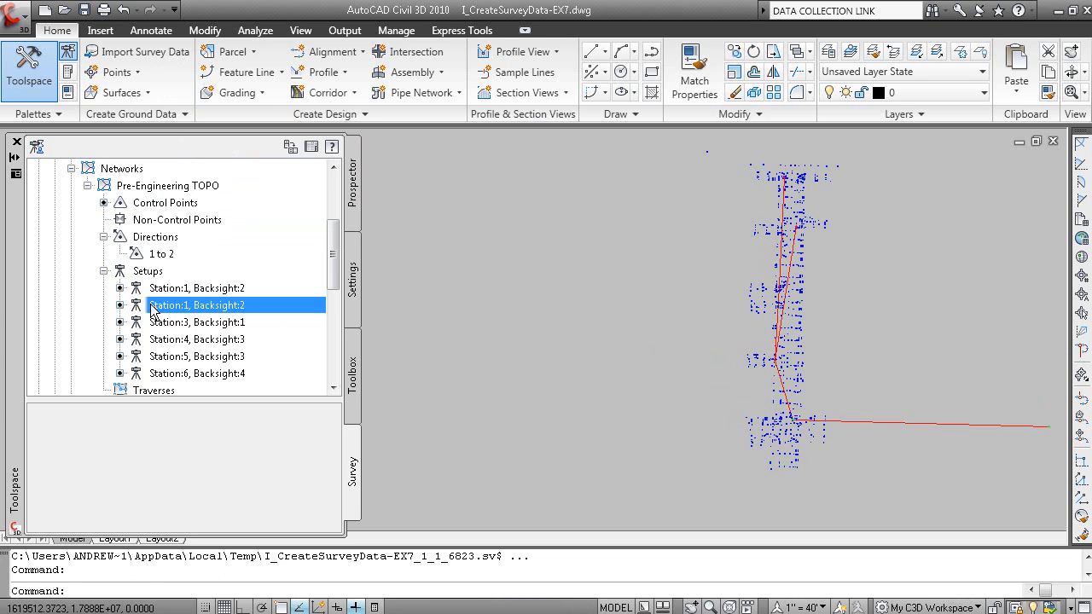
# Collapse the setups and look over their station and backsight list alongside the network in the drawing
pyautogui.click(104, 270)
pyautogui.moveTo(835, 318); pyautogui.dragTo(782, 346, button='middle')
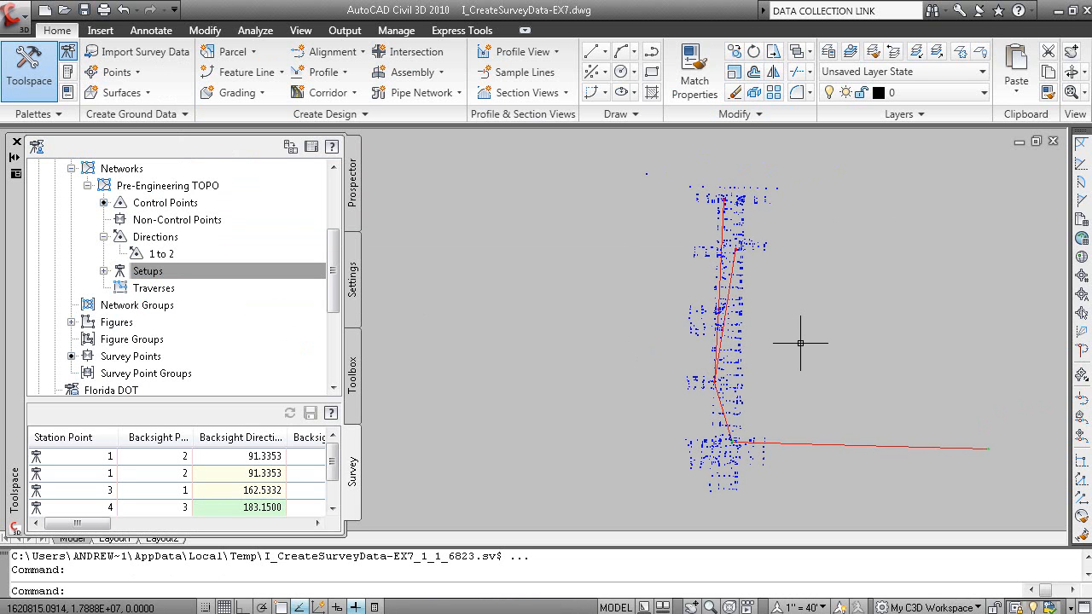
pyautogui.scroll(1, 774, 450)
pyautogui.scroll(-2, 736, 415)
pyautogui.moveTo(769, 406)
pyautogui.mouseDown(button='middle')
pyautogui.moveTo(750, 418)
pyautogui.moveTo(760, 412)
pyautogui.mouseUp(button='middle')
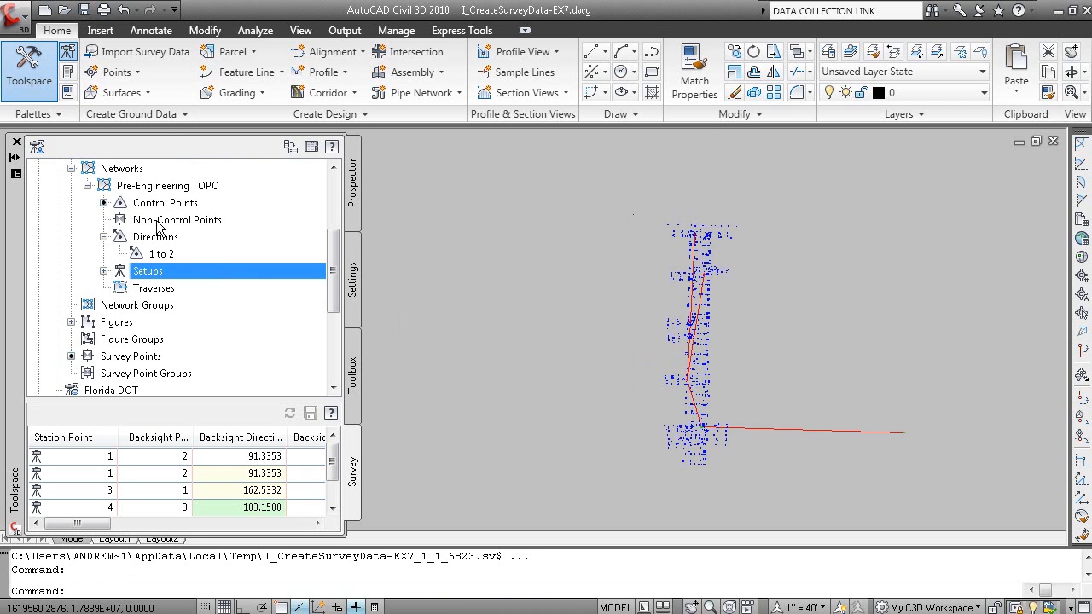
# Remove the Pre-Engineering TOPO network from the drawing and insert it again
pyautogui.rightClick(178, 186)
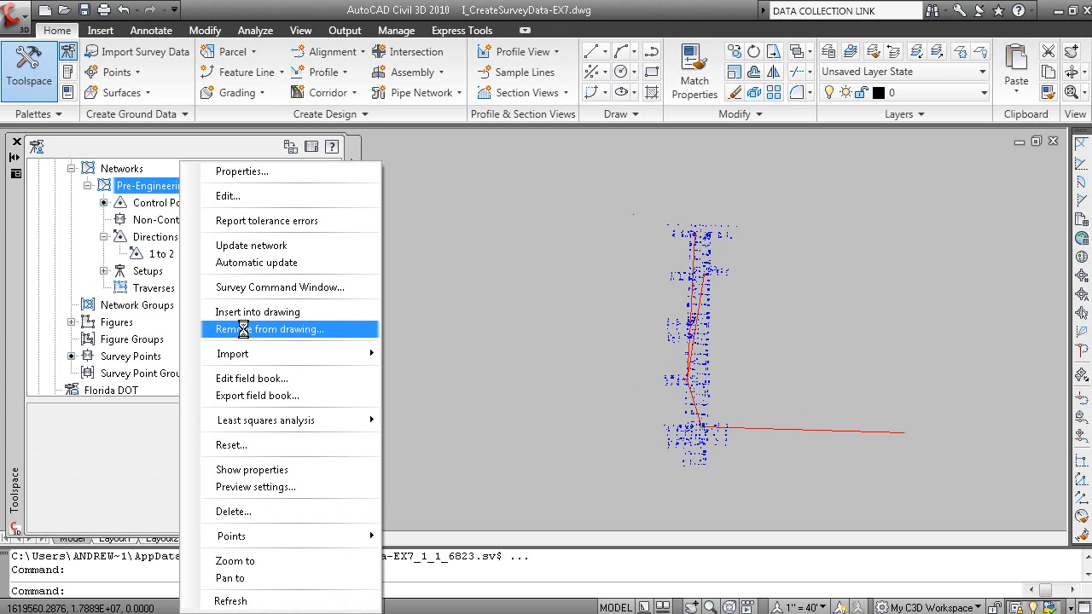
pyautogui.click(243, 329)
pyautogui.click(602, 352)
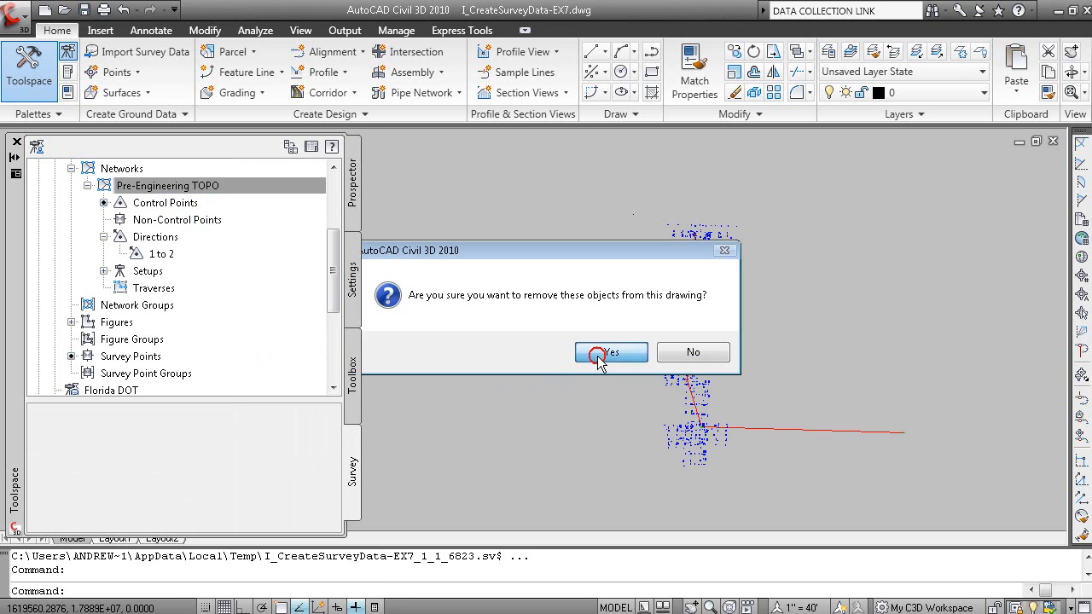
pyautogui.rightClick(193, 190)
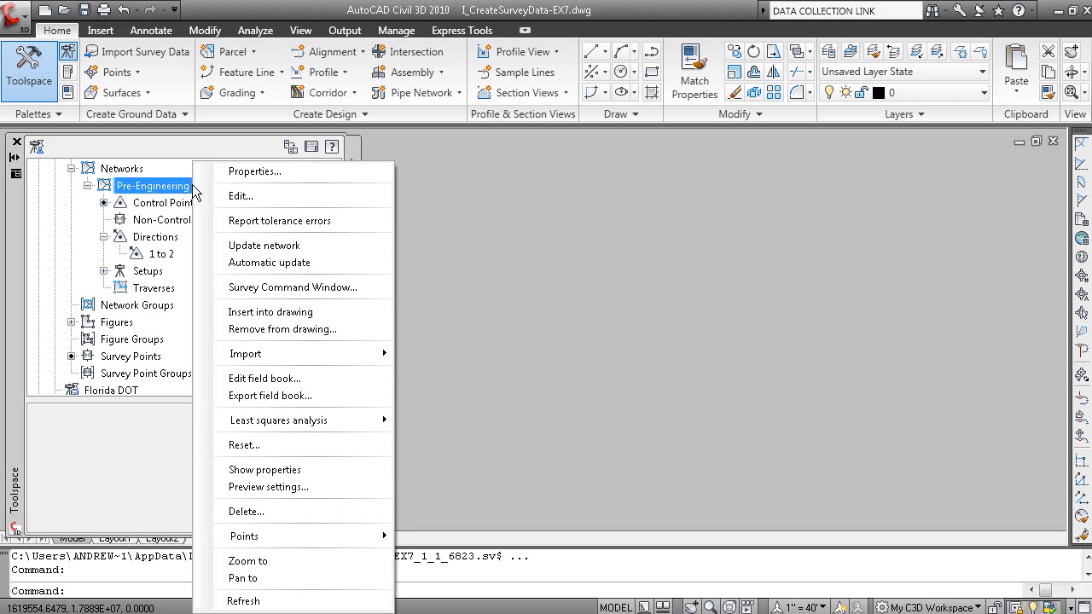
pyautogui.click(290, 315)
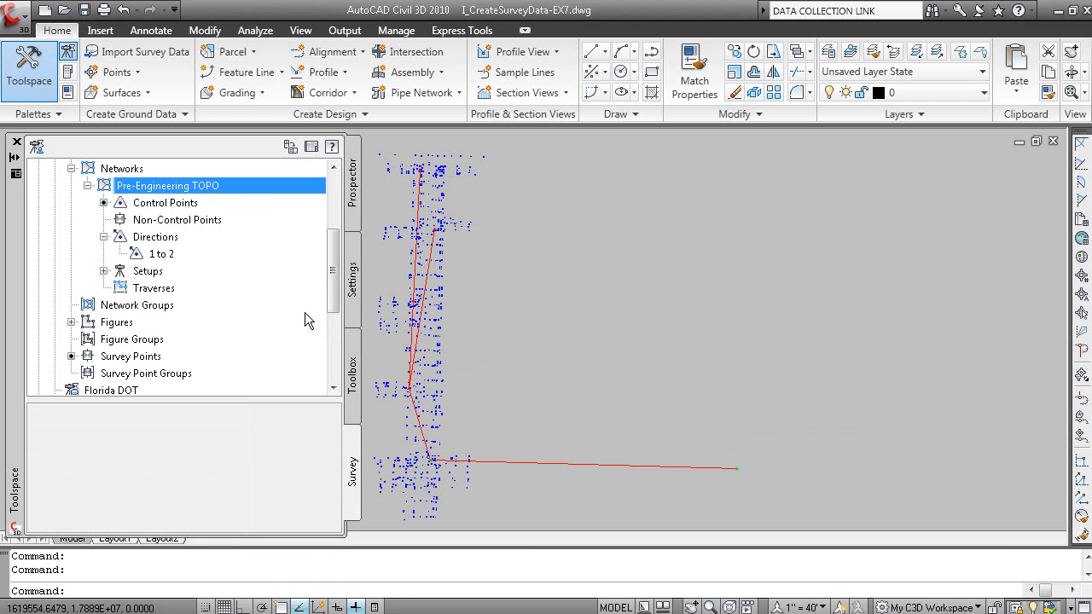
# Remove the reinserted Pre-Engineering TOPO network from the drawing
pyautogui.rightClick(235, 186)
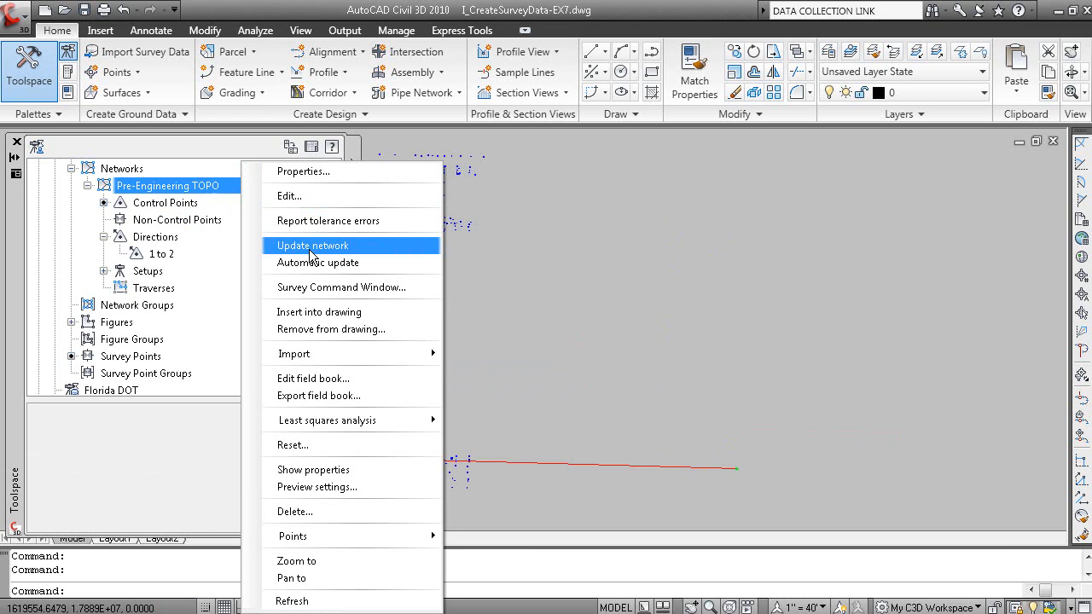
pyautogui.click(329, 330)
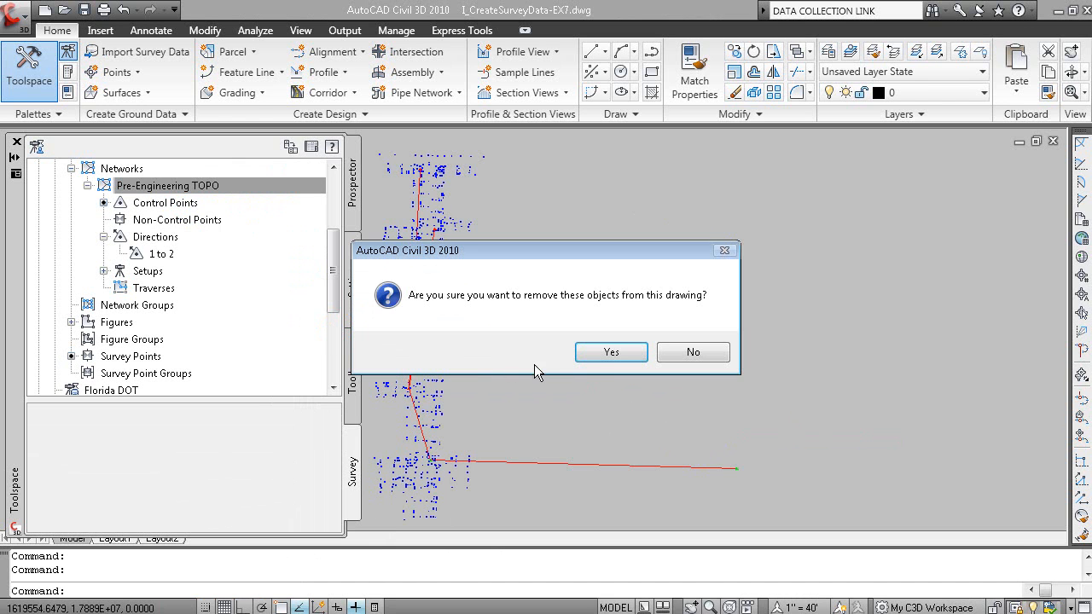
pyautogui.click(586, 350)
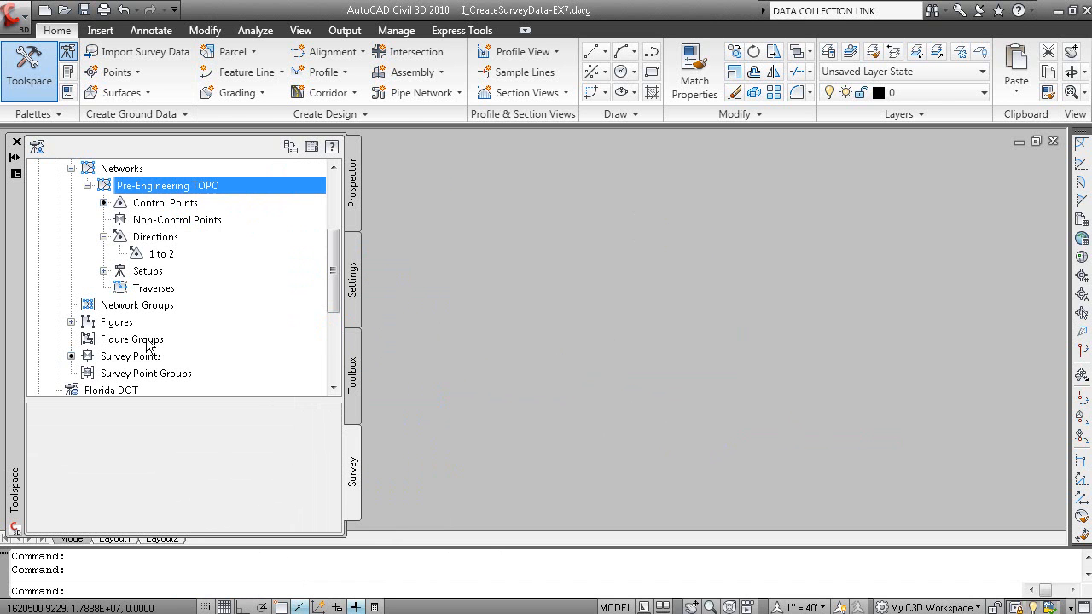
# Insert the Demonstration database's survey points into the drawing and inspect them up close
pyautogui.rightClick(140, 360)
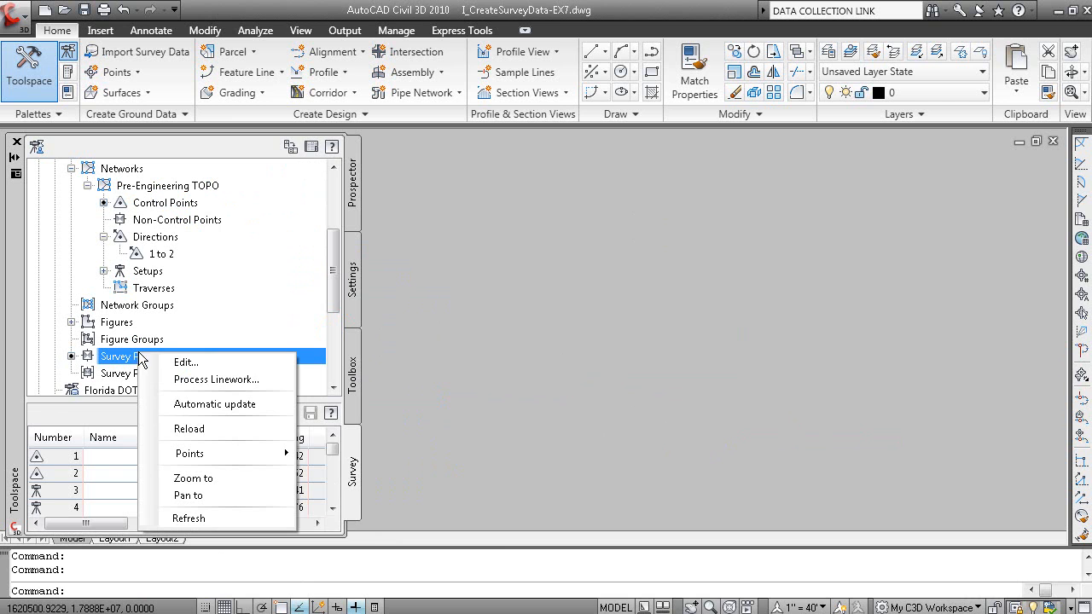
pyautogui.moveTo(219, 455)
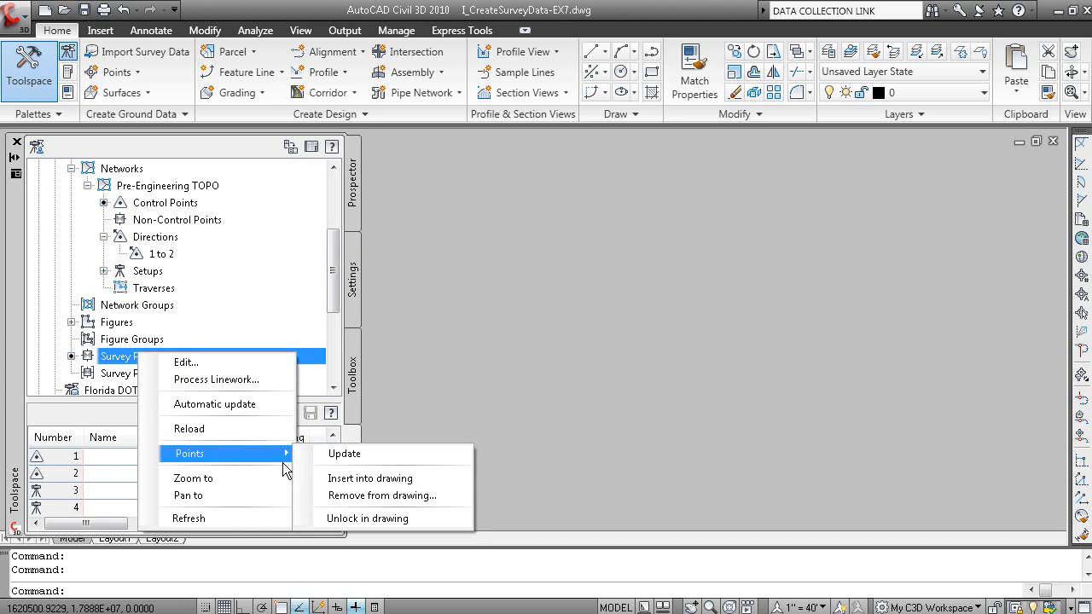
pyautogui.click(385, 480)
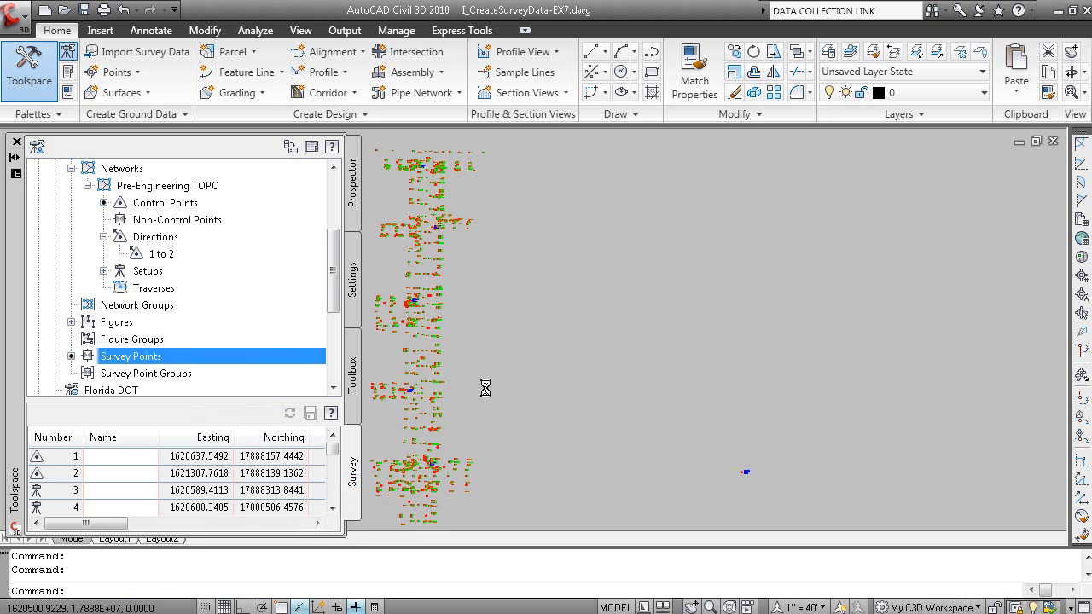
pyautogui.scroll(10, 510, 394)
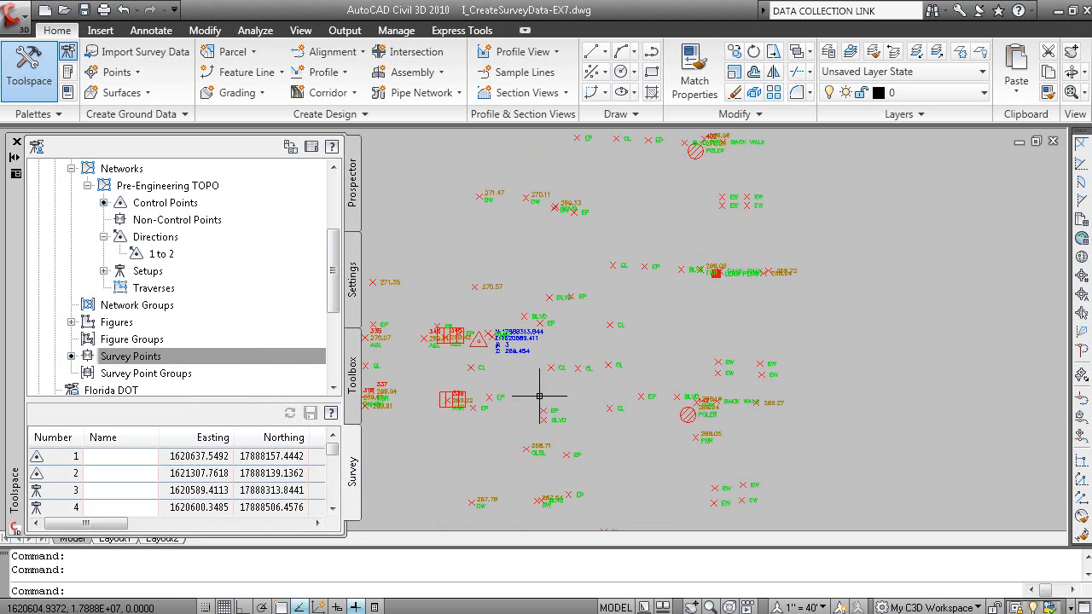
# Insert all survey figures from the Demonstration database into the drawing and inspect the linework up close
pyautogui.click(116, 323)
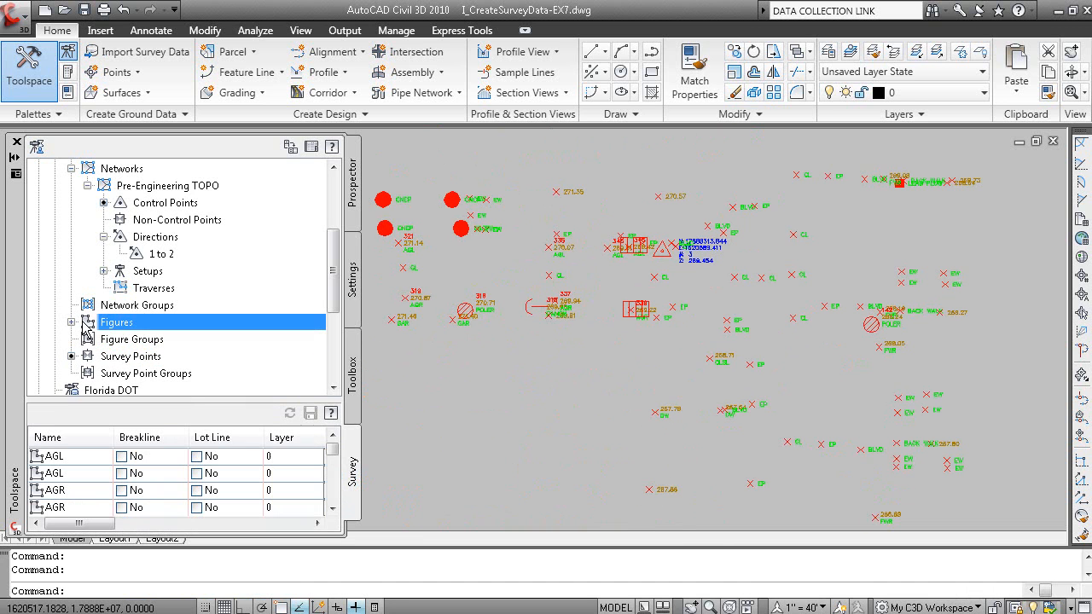
pyautogui.click(73, 323)
pyautogui.rightClick(153, 169)
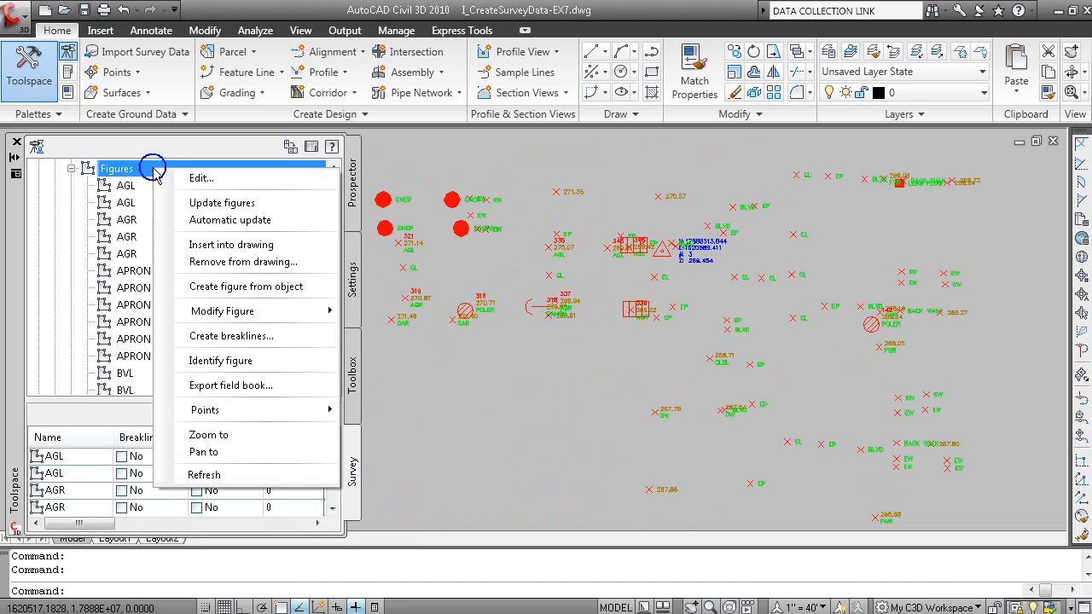
pyautogui.click(209, 247)
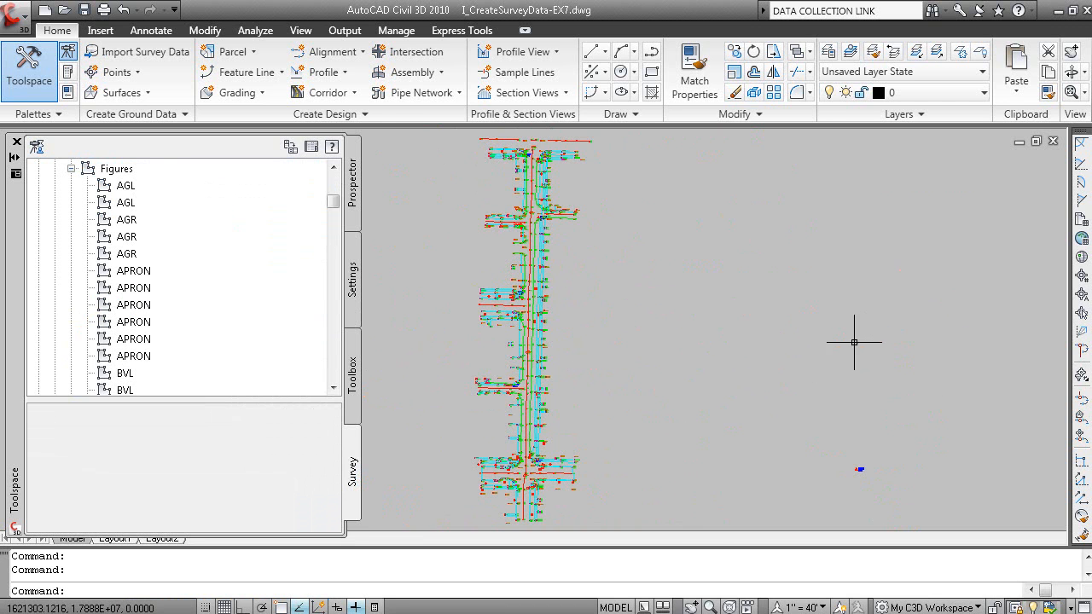
pyautogui.scroll(5, 530, 376)
pyautogui.scroll(4, 530, 376)
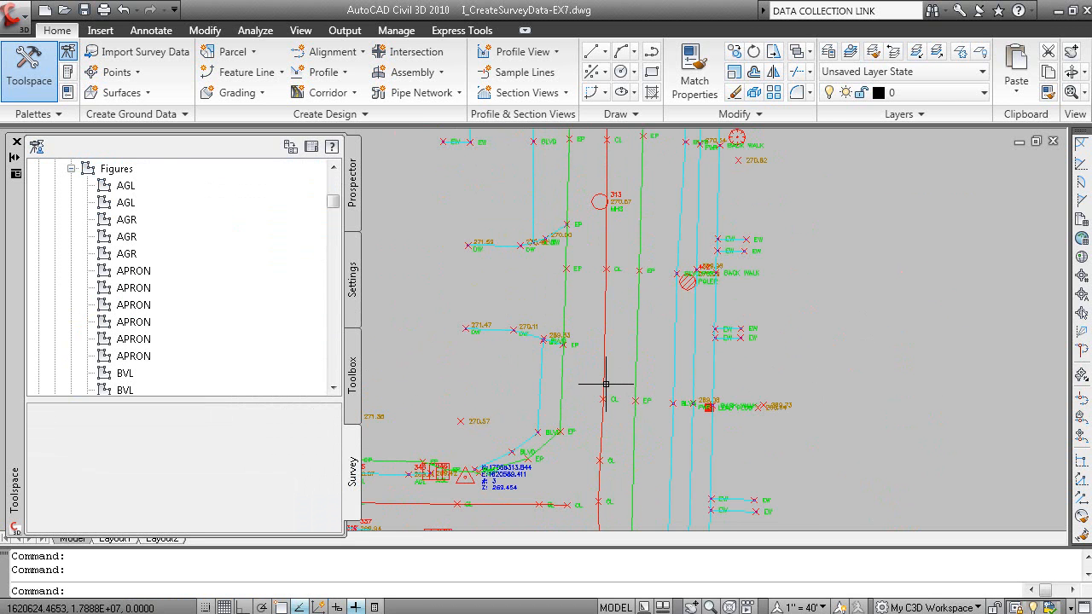